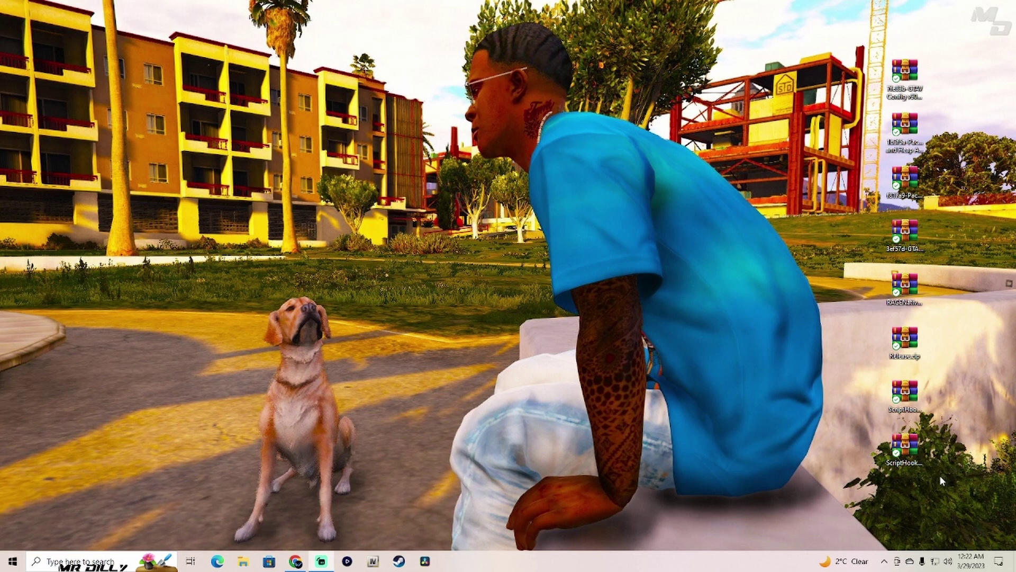
drag(939, 475, 903, 21)
click(978, 136)
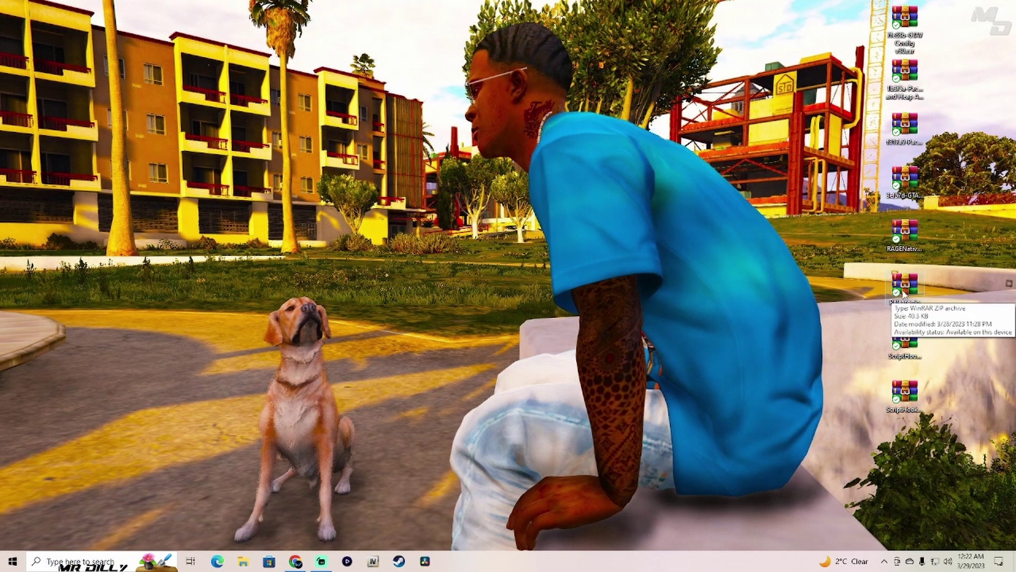
drag(926, 459, 894, 6)
click(839, 150)
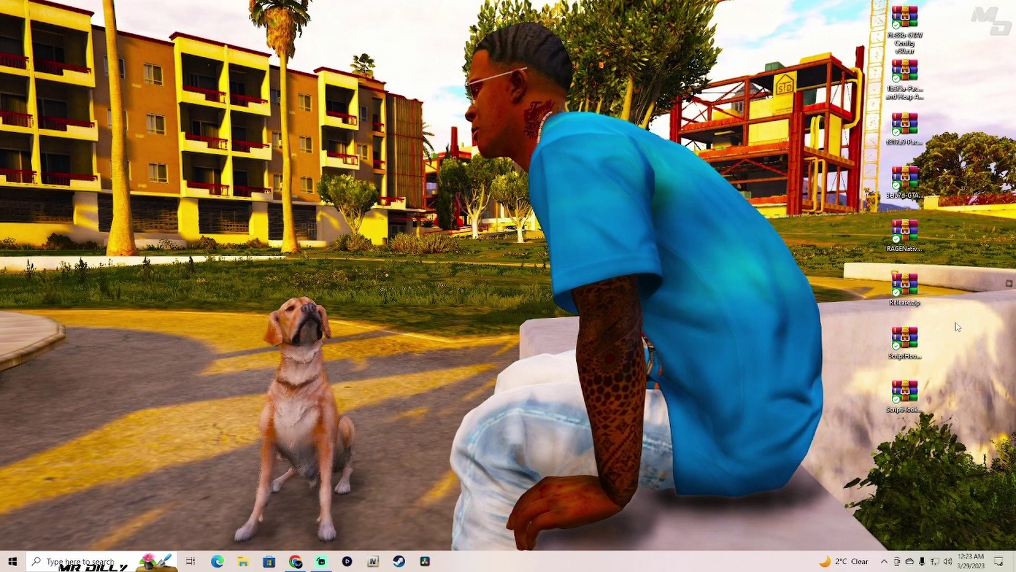
Switch to Steam and open Grand Theft Auto V's local install folder from the game's properties, closing the properties window
click(401, 563)
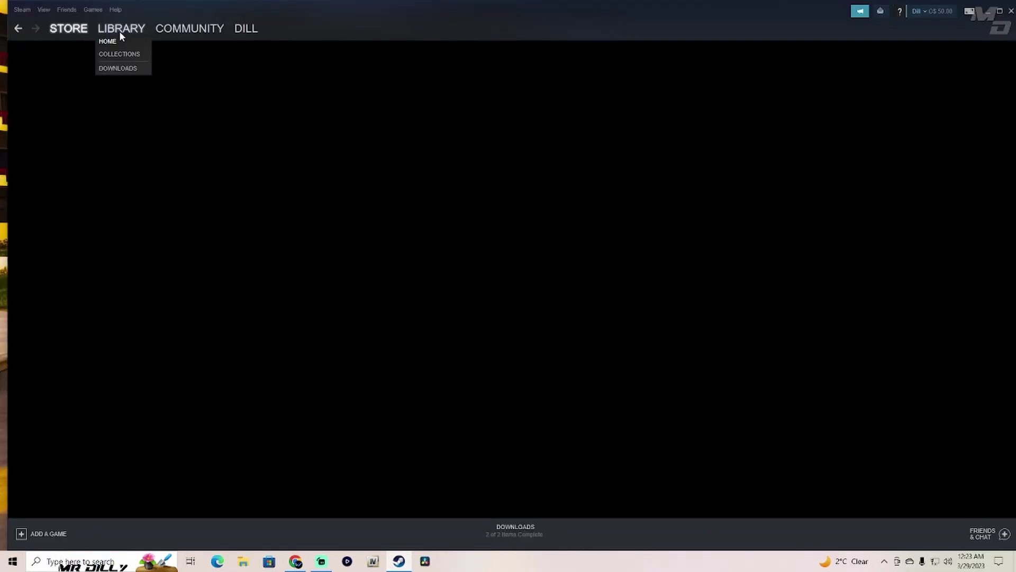
click(121, 30)
right_click(76, 286)
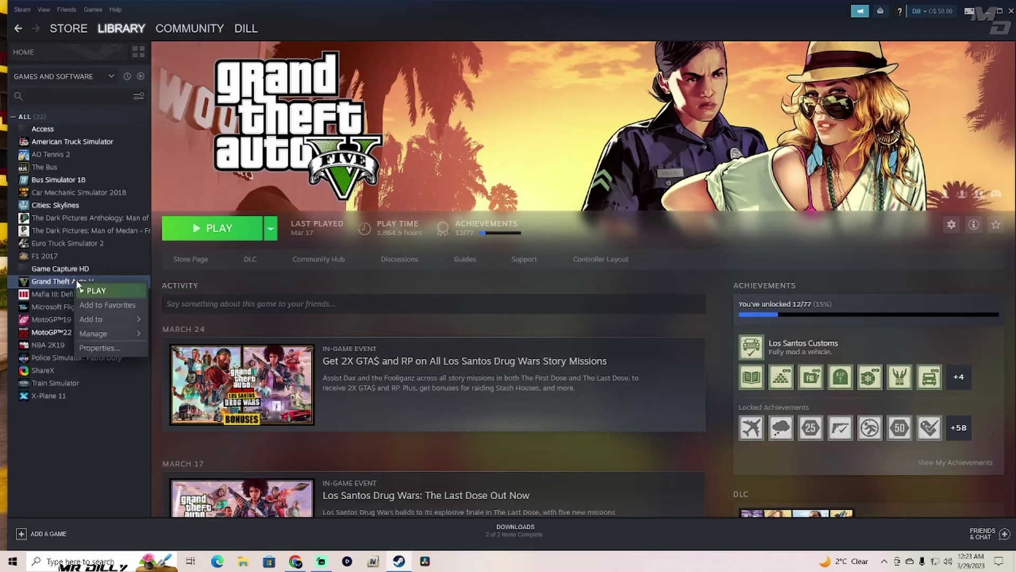
click(104, 347)
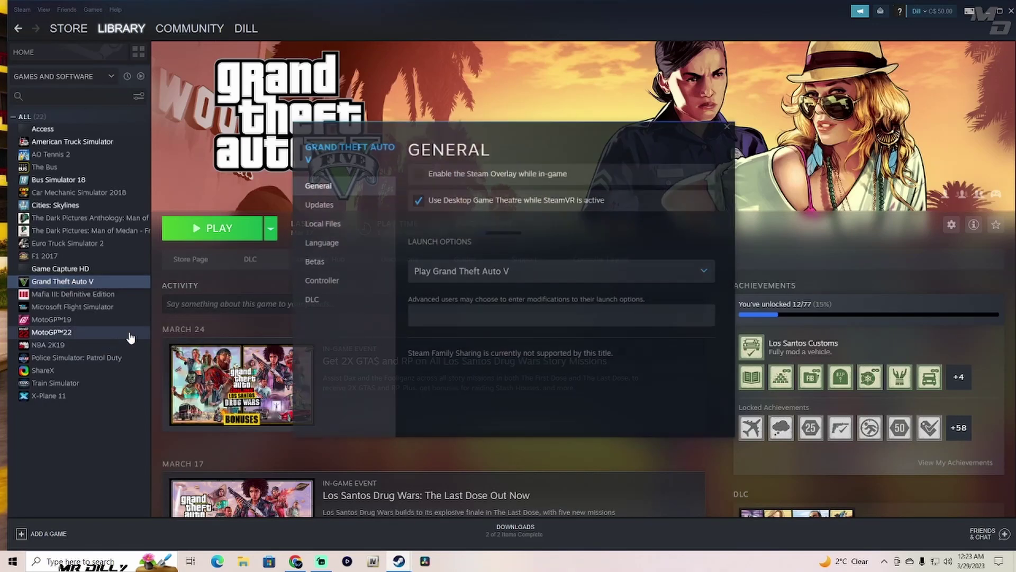
click(342, 227)
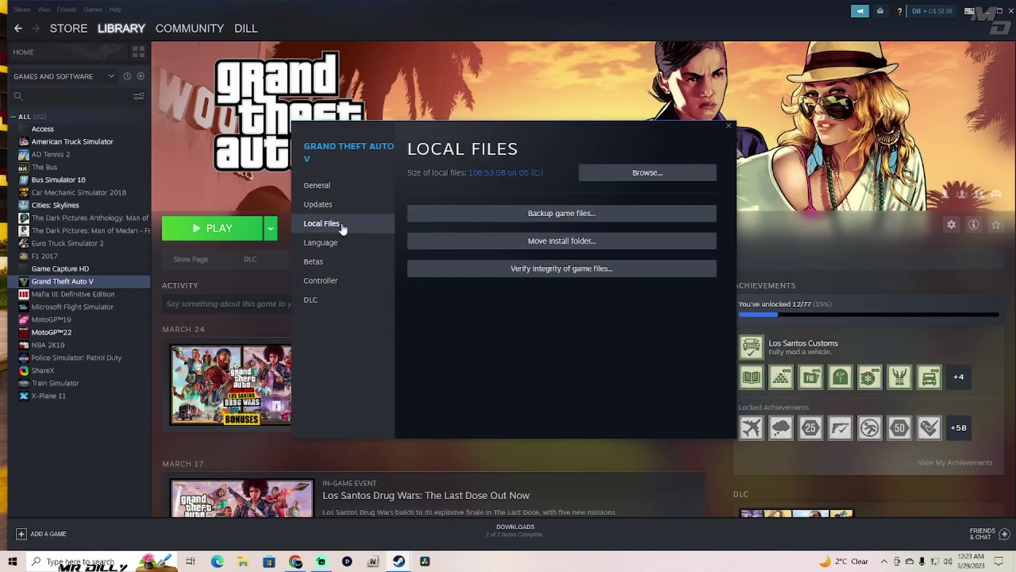
click(657, 177)
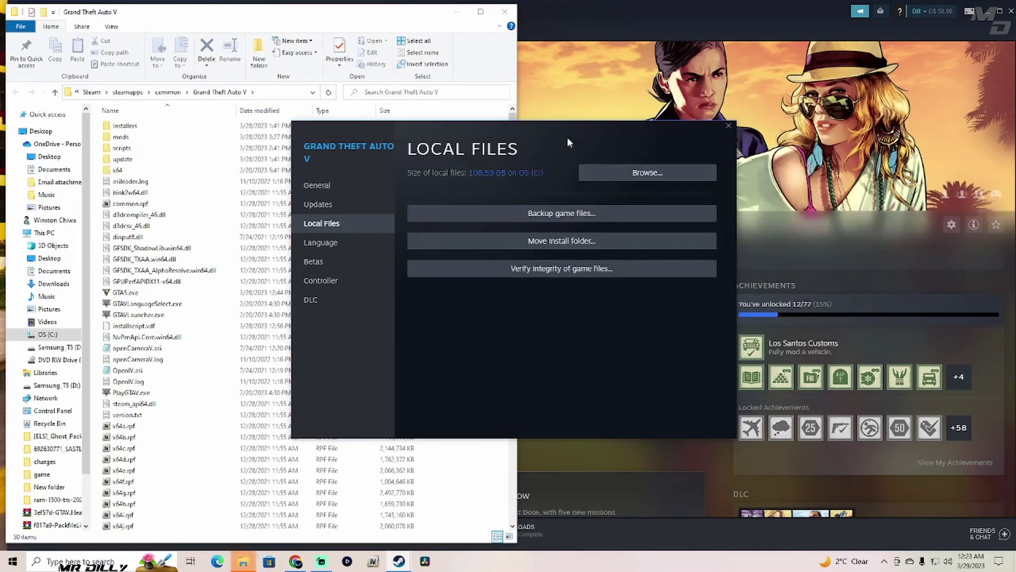
click(729, 126)
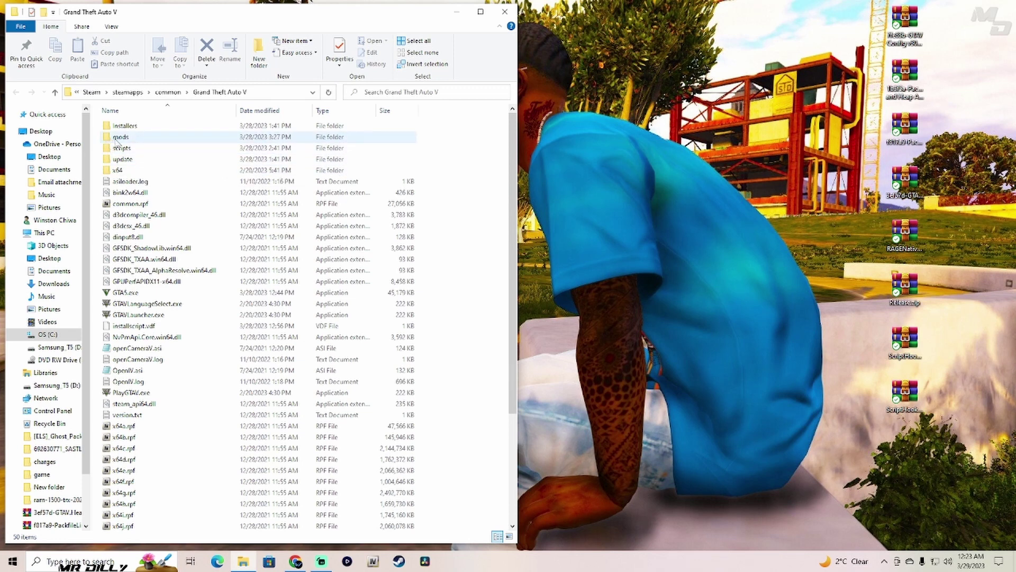
Examine the mods and scripts folders in the Grand Theft Auto V directory and compare the mods folder's RPF files with the game's originals
click(133, 139)
click(136, 150)
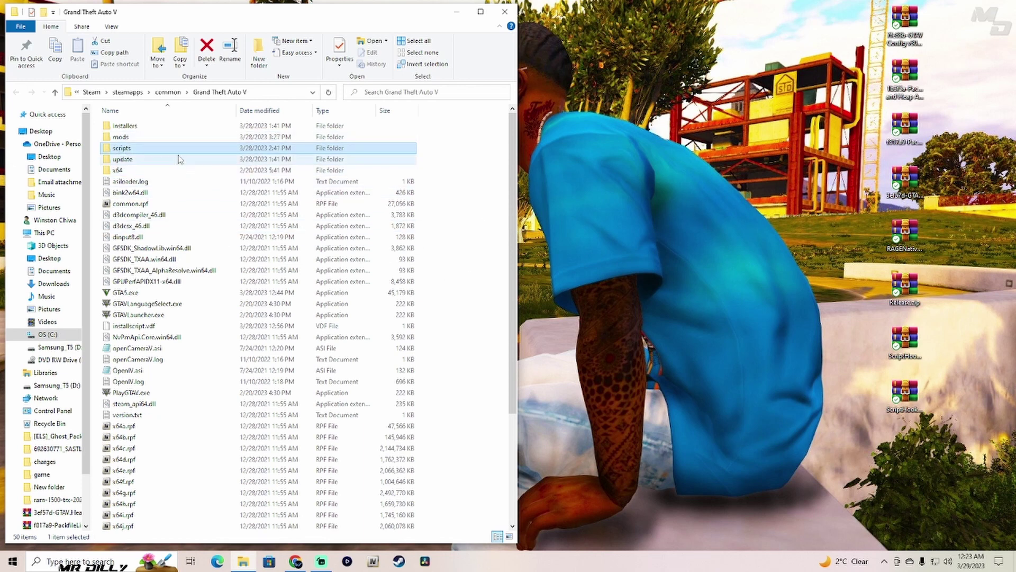
click(133, 140)
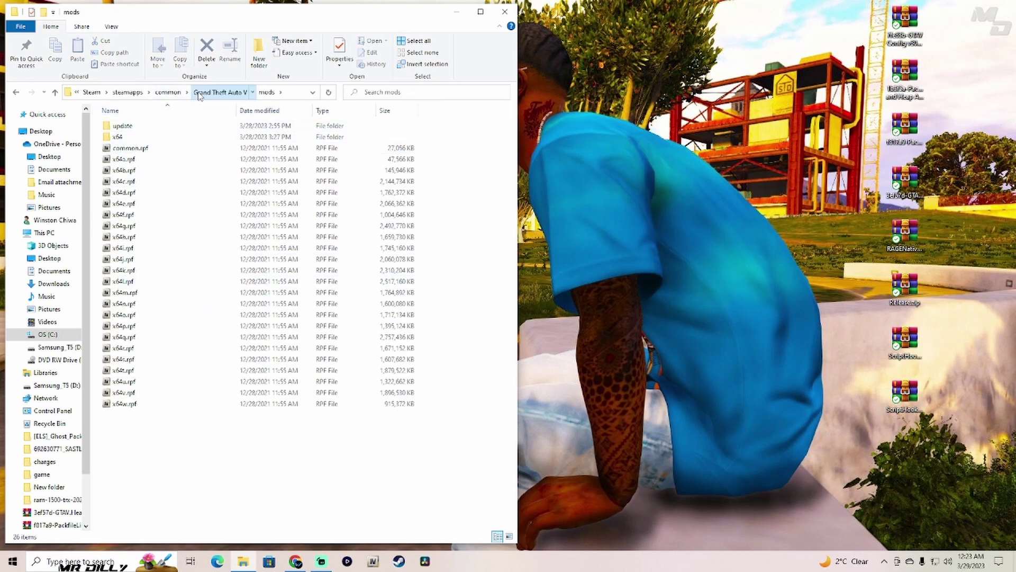
click(219, 92)
scroll(316, 213, down, 3)
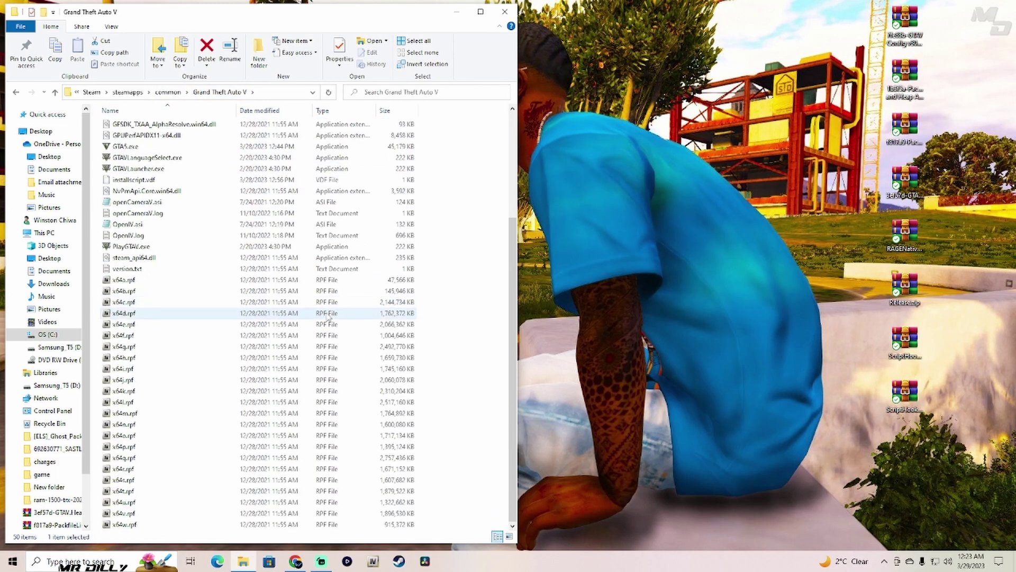
scroll(286, 361, up, 3)
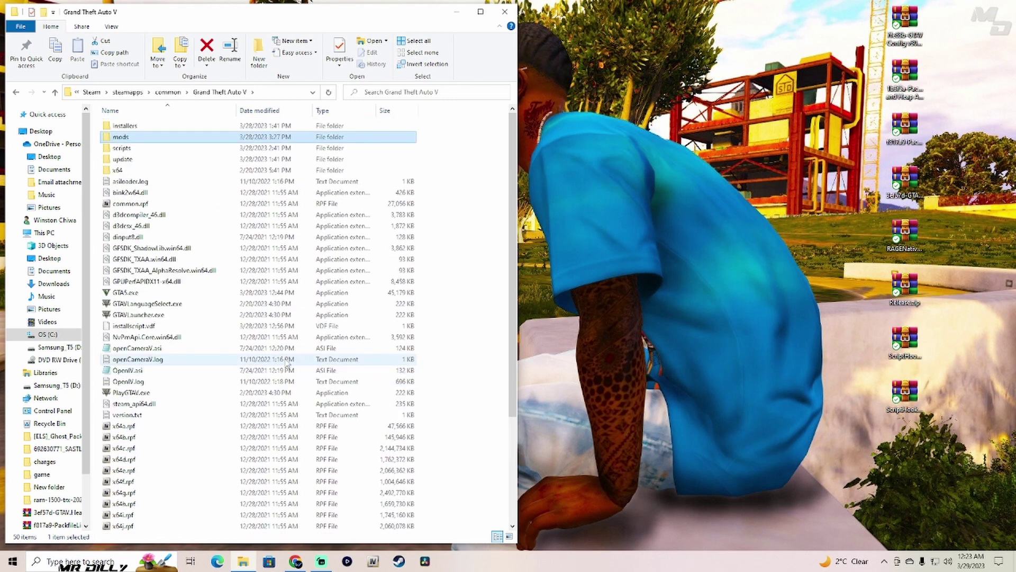
double_click(138, 140)
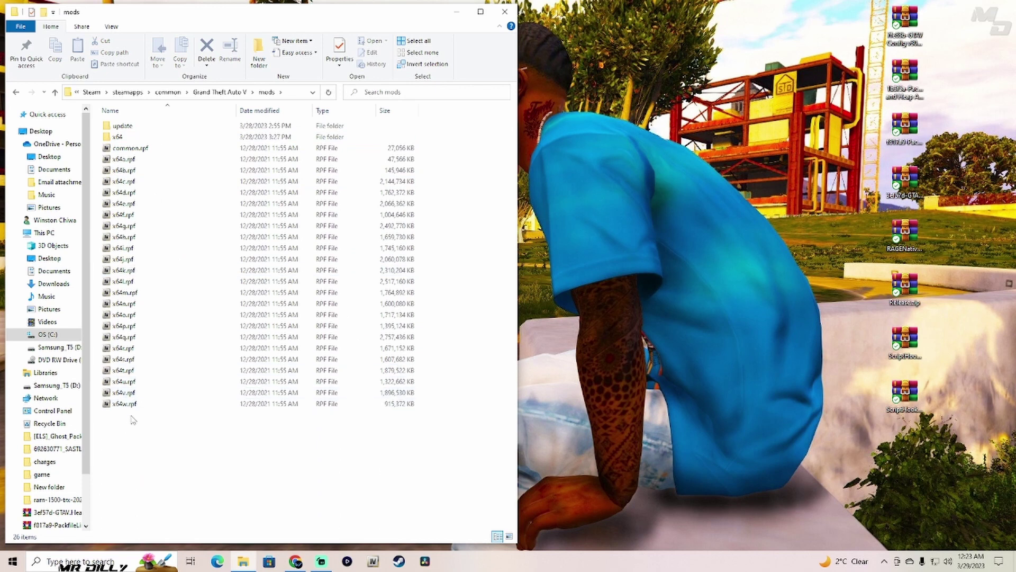
drag(131, 416, 259, 139)
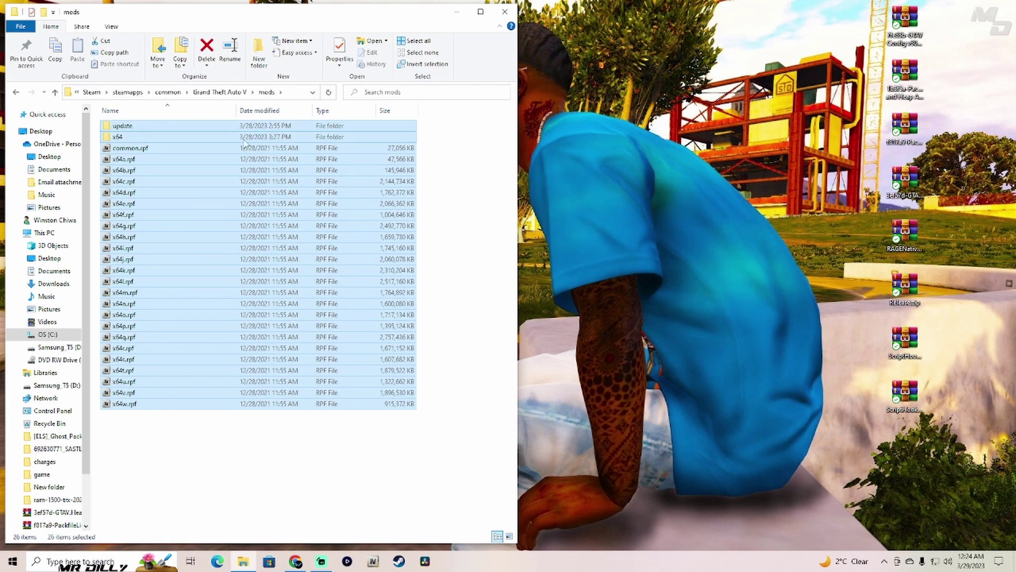
click(219, 92)
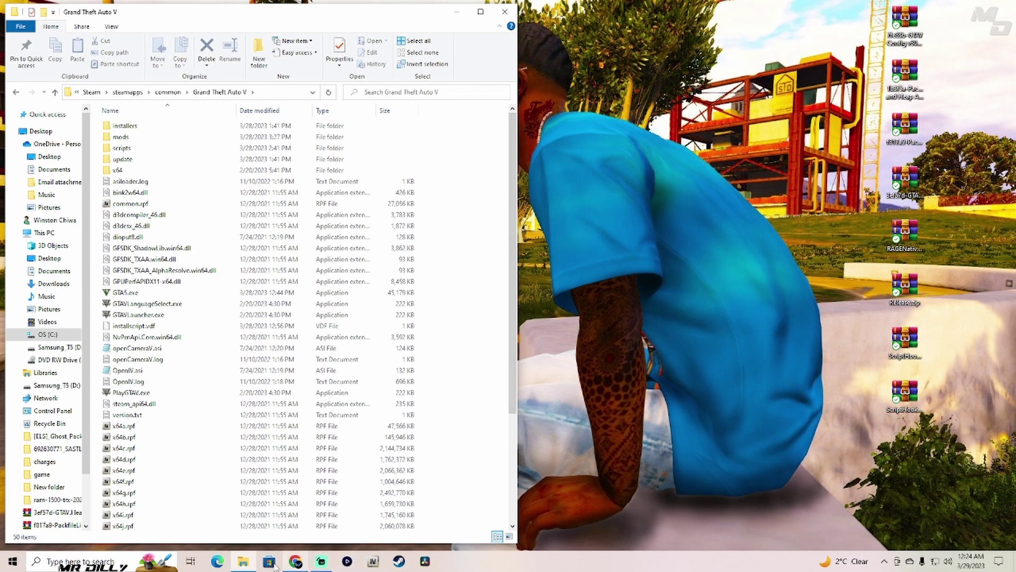
Switch to Chrome and review the Gameconfig for Limitless Vehicles and Packfile Limit Adjuster download pages
click(298, 564)
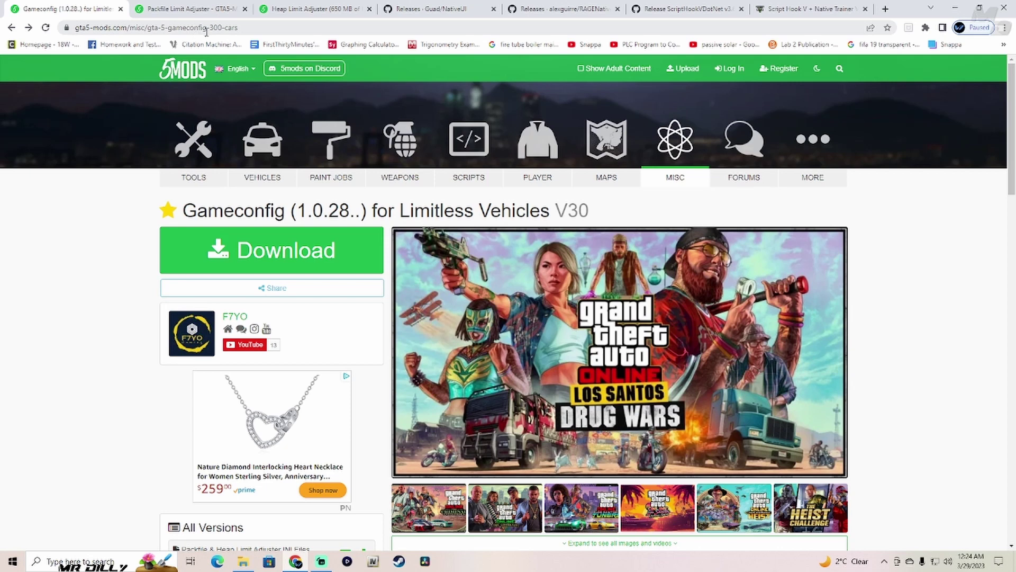
click(180, 10)
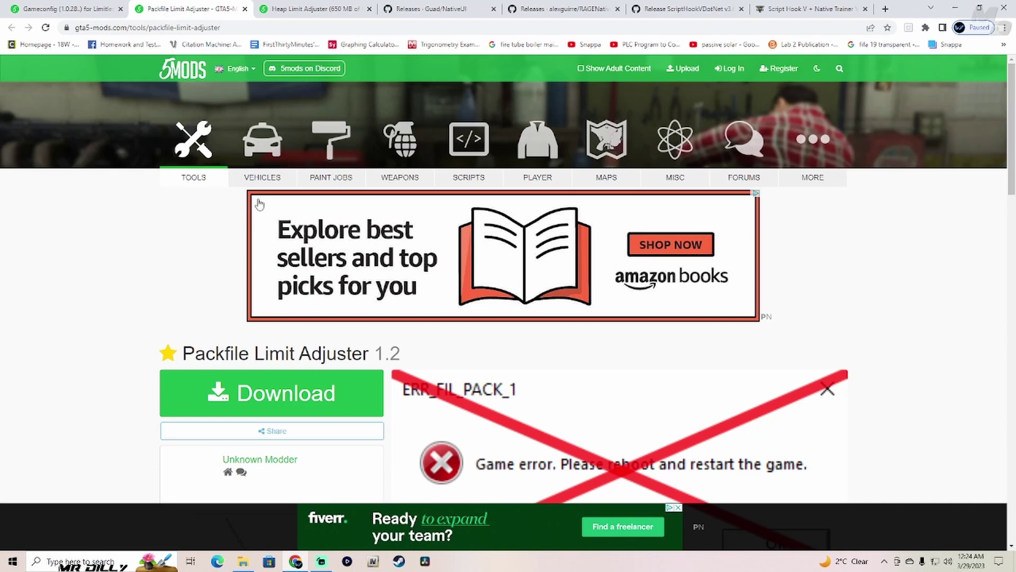
scroll(276, 270, down, 2)
scroll(275, 271, down, 8)
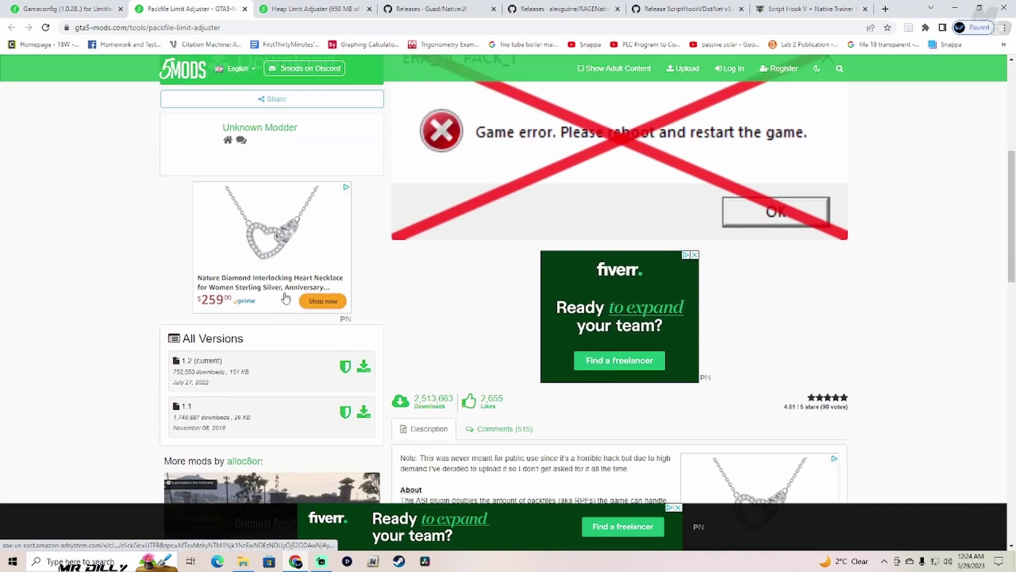
scroll(286, 300, up, 2)
scroll(286, 300, up, 5)
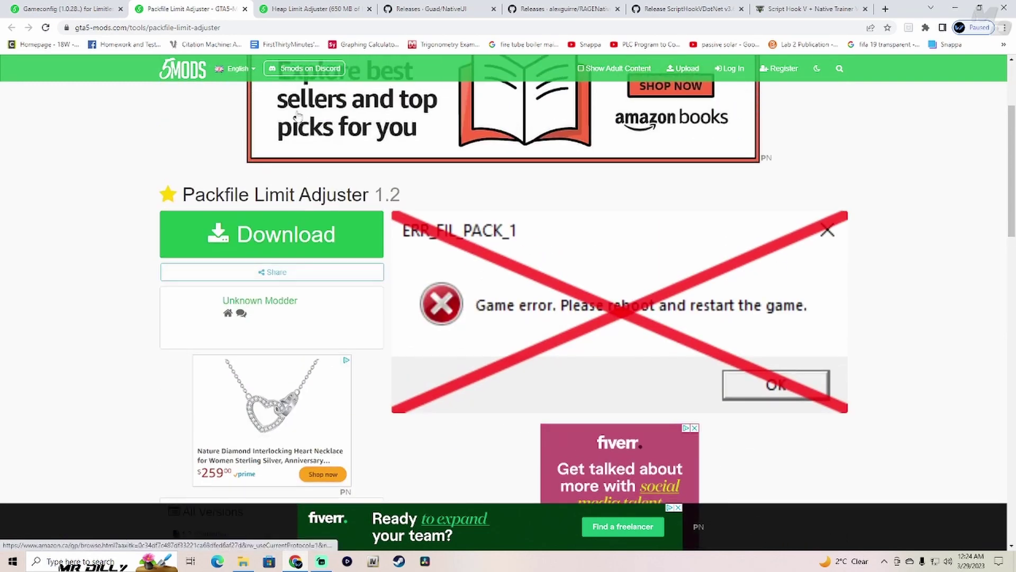
Review the Heap Limit Adjuster (650 MB of heap!) page, including its description and available versions
click(292, 9)
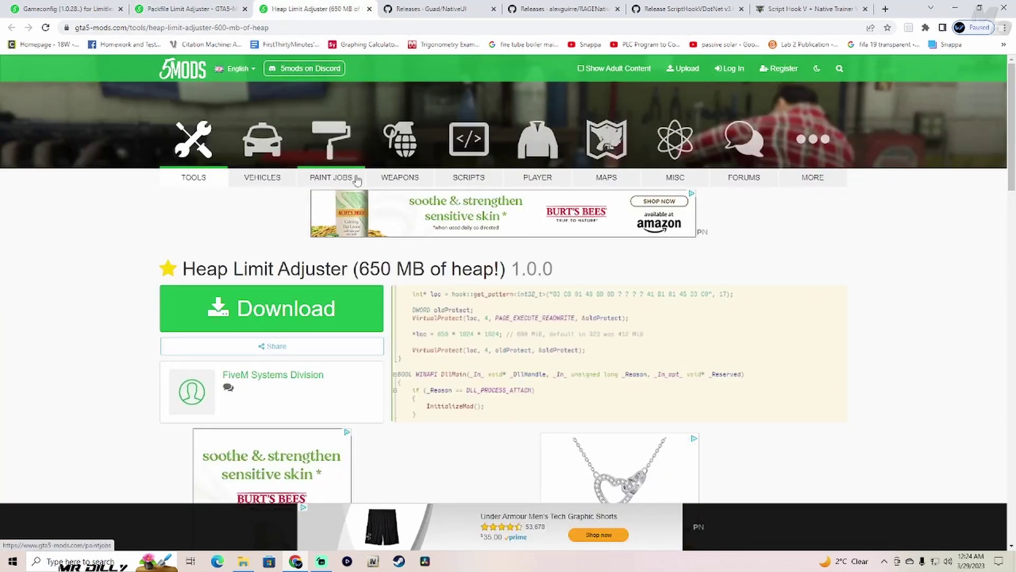
scroll(324, 286, down, 6)
scroll(418, 318, down, 5)
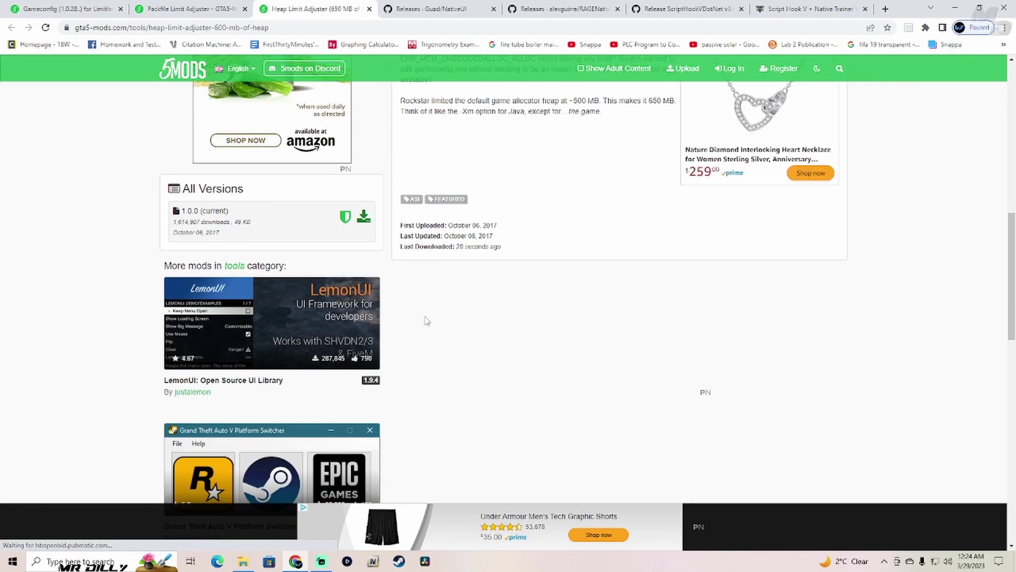
scroll(427, 320, up, 6)
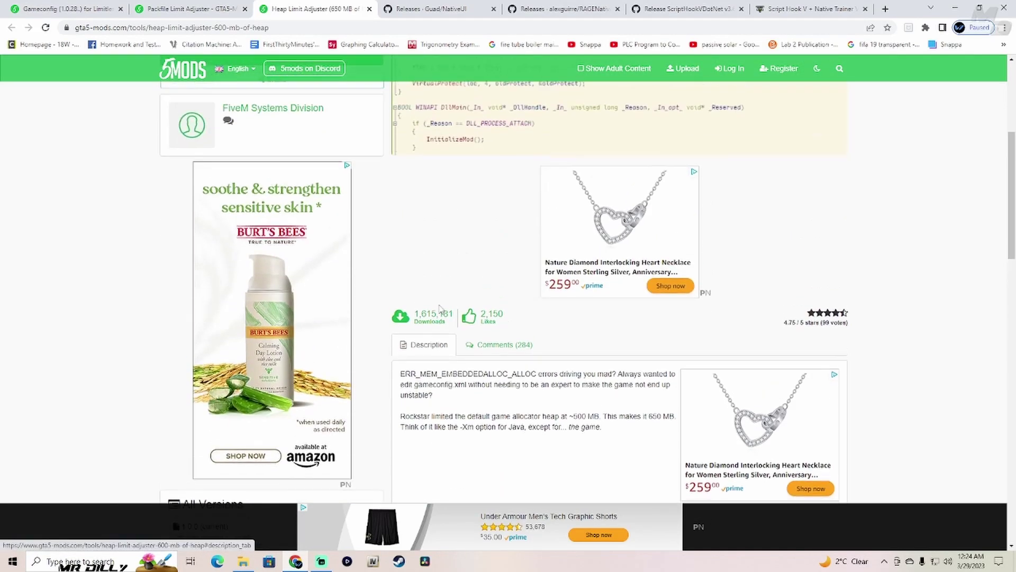
scroll(439, 309, up, 5)
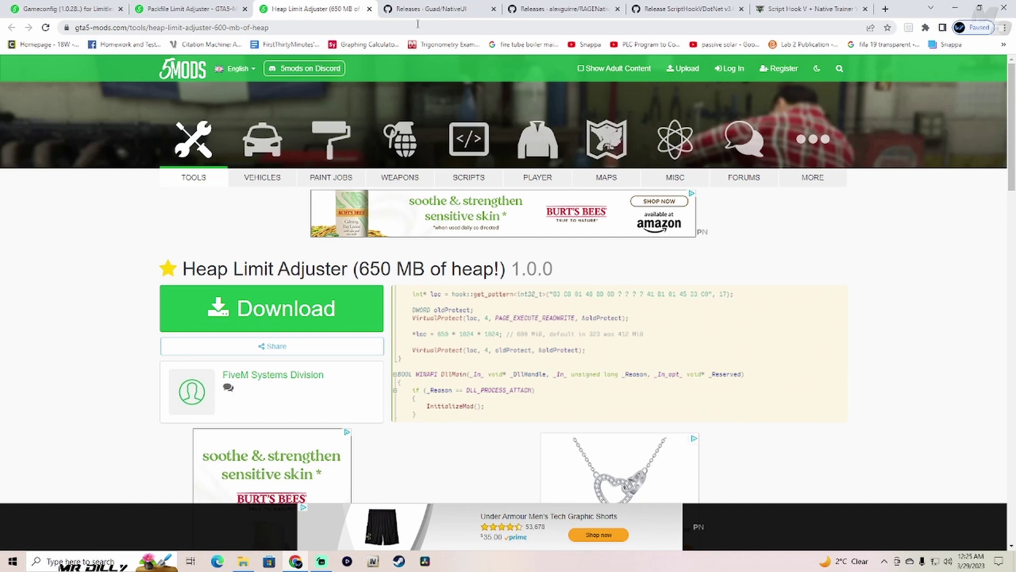
Review the GitHub release pages of NativeUI and RAGENativeUI, checking the latest release of each
click(446, 16)
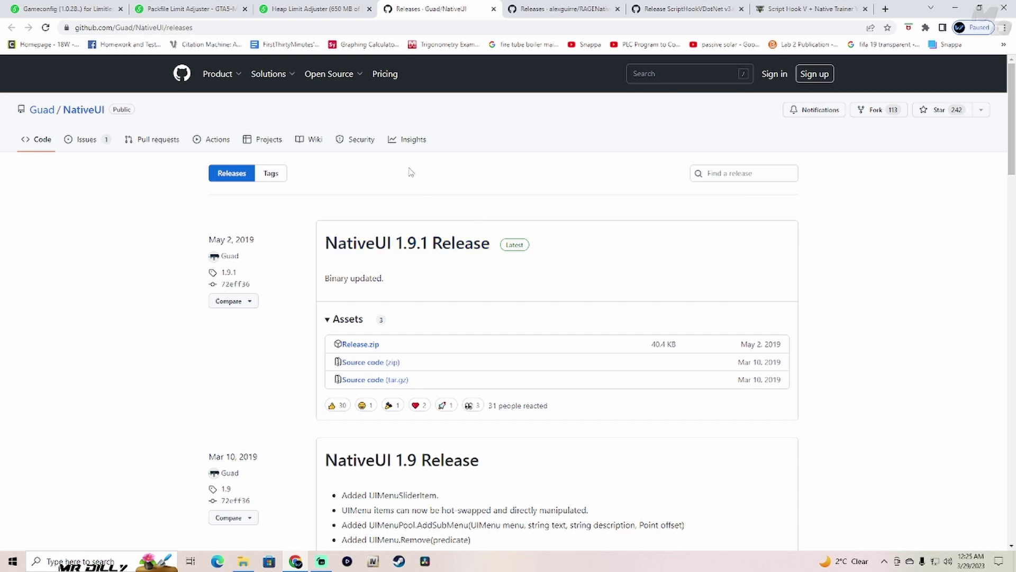
click(562, 11)
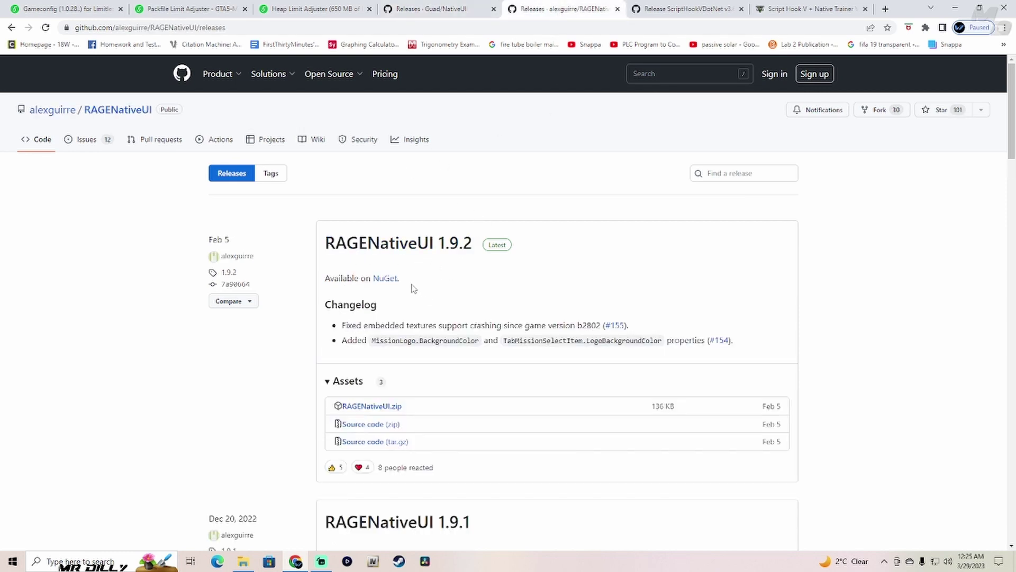
drag(319, 242, 503, 244)
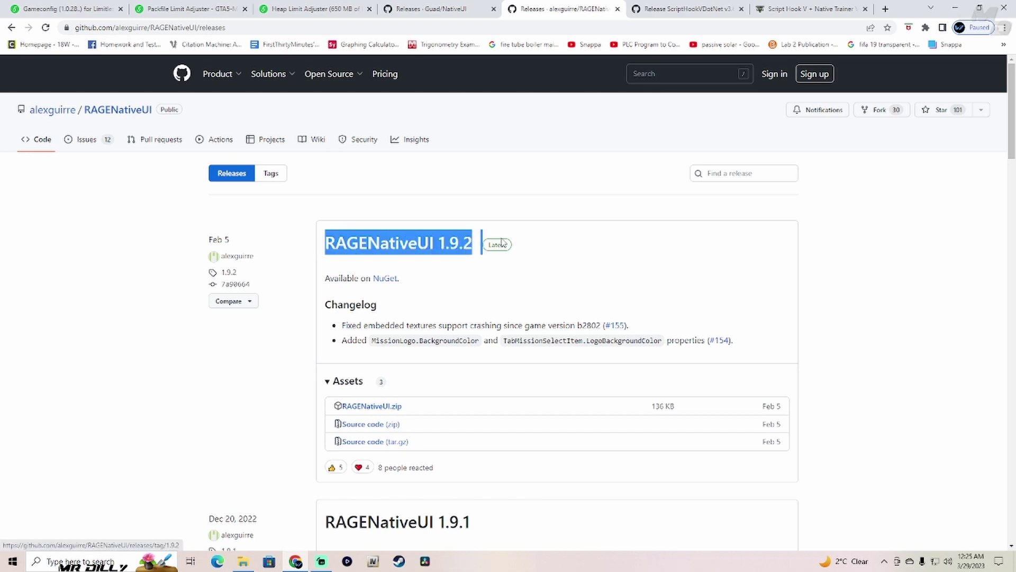
click(568, 253)
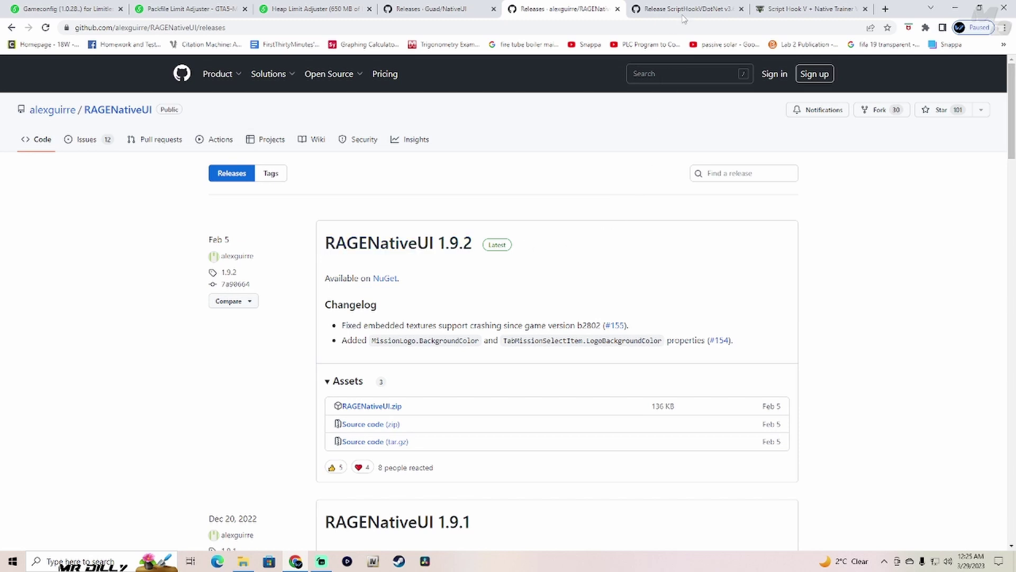
Review the ScriptHookVDotNet v3.6.0 release page and the Script Hook V + Native Trainer page on GTA5mod.net
click(684, 10)
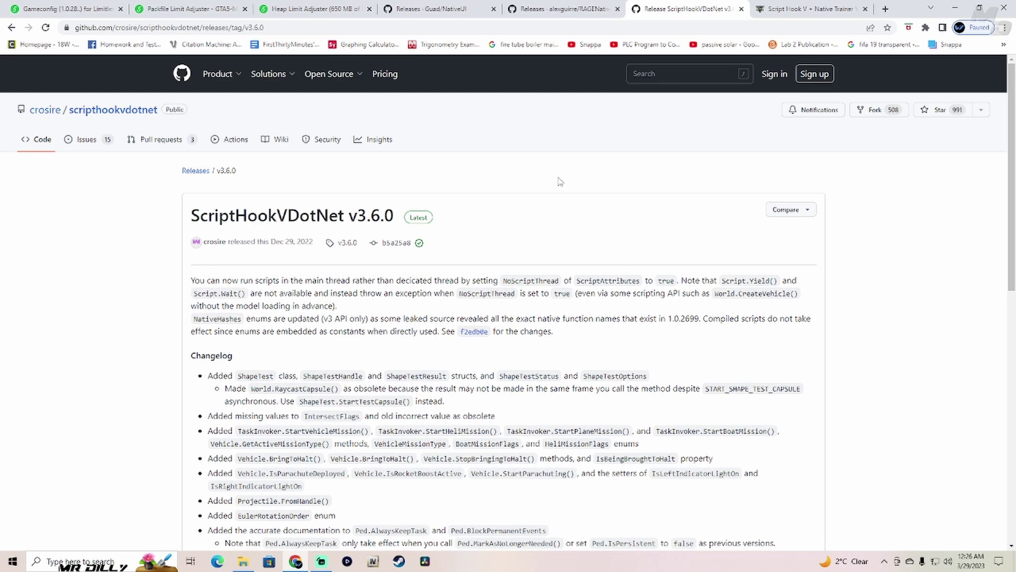
click(799, 16)
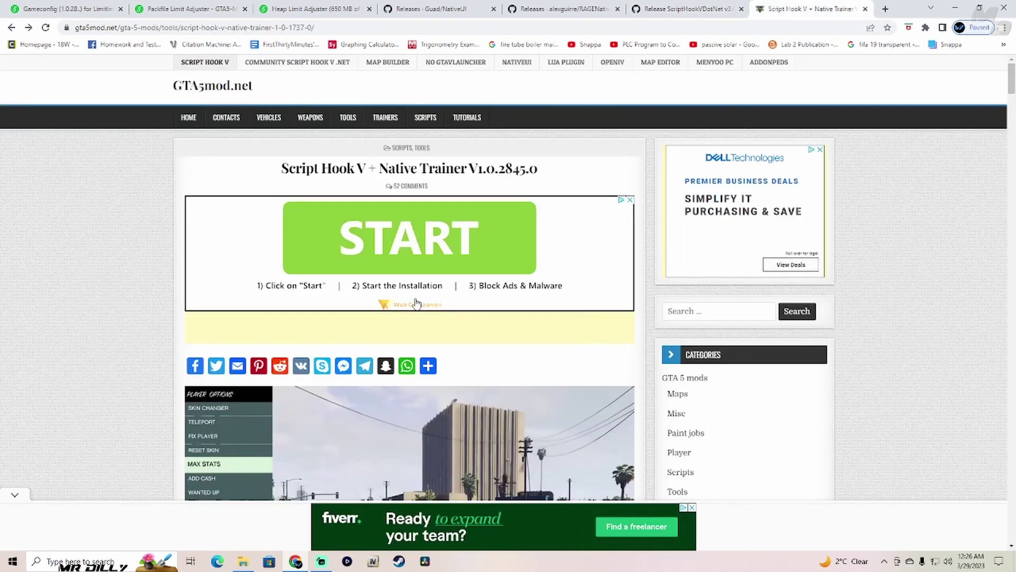
drag(268, 171, 571, 167)
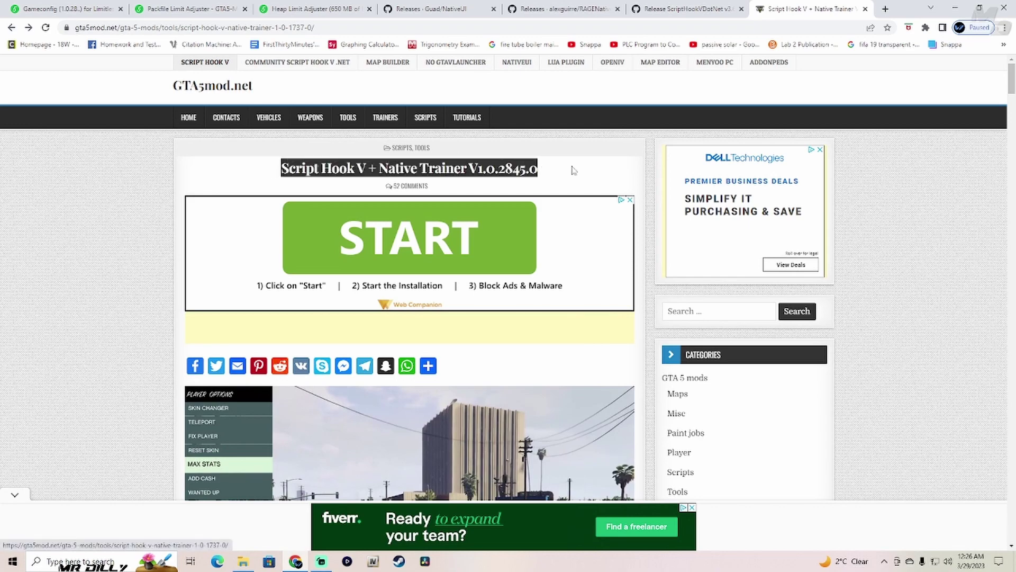
scroll(406, 394, down, 1)
scroll(407, 394, down, 6)
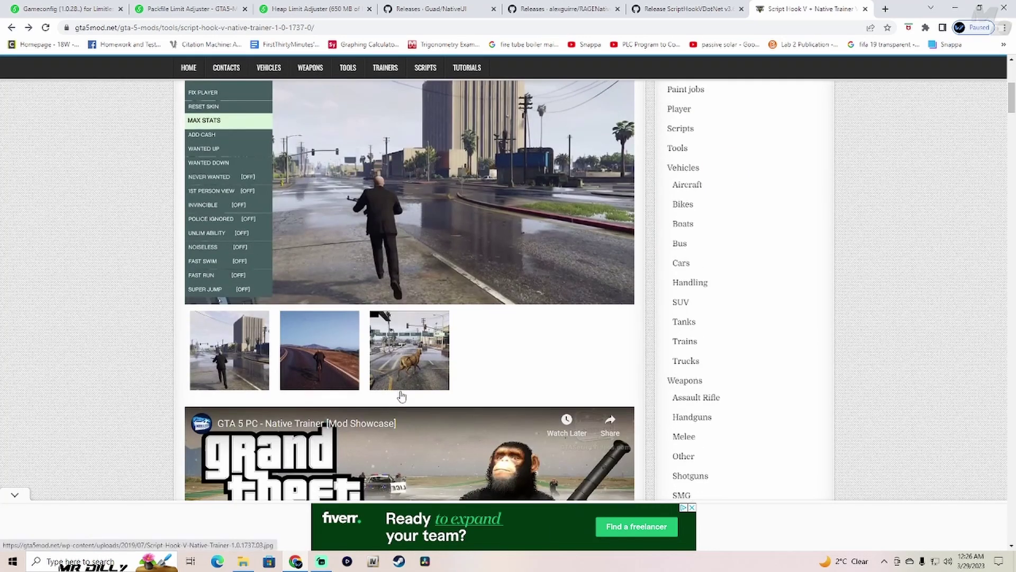
scroll(321, 180, up, 7)
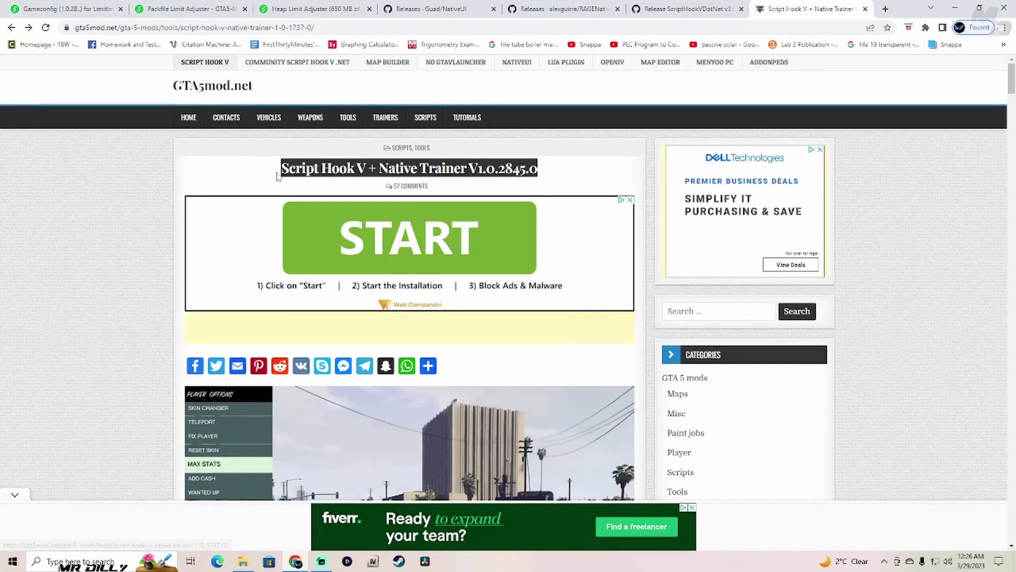
Search Google for "script hook v" in a new browser tab
click(885, 9)
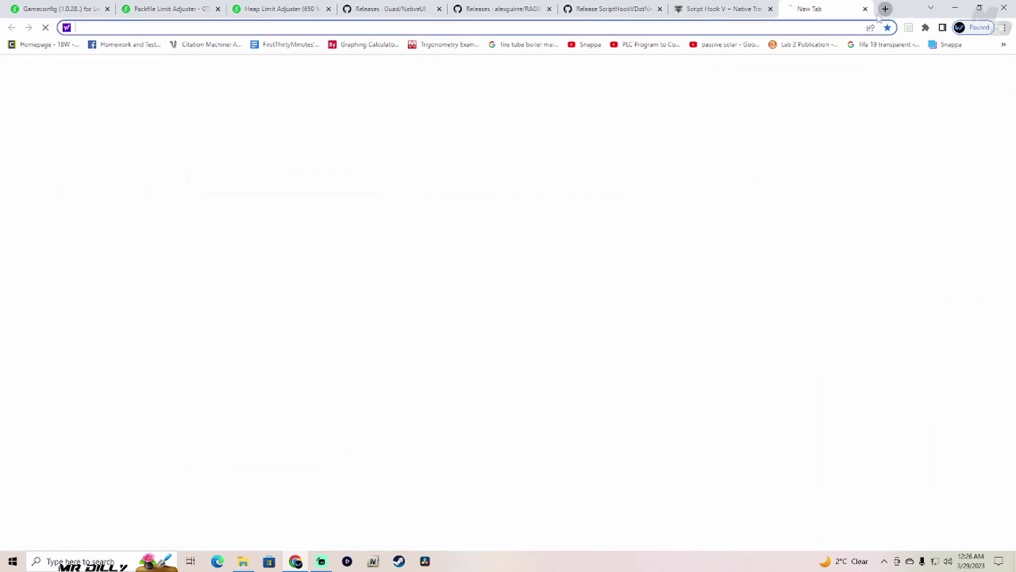
click(406, 282)
click(413, 269)
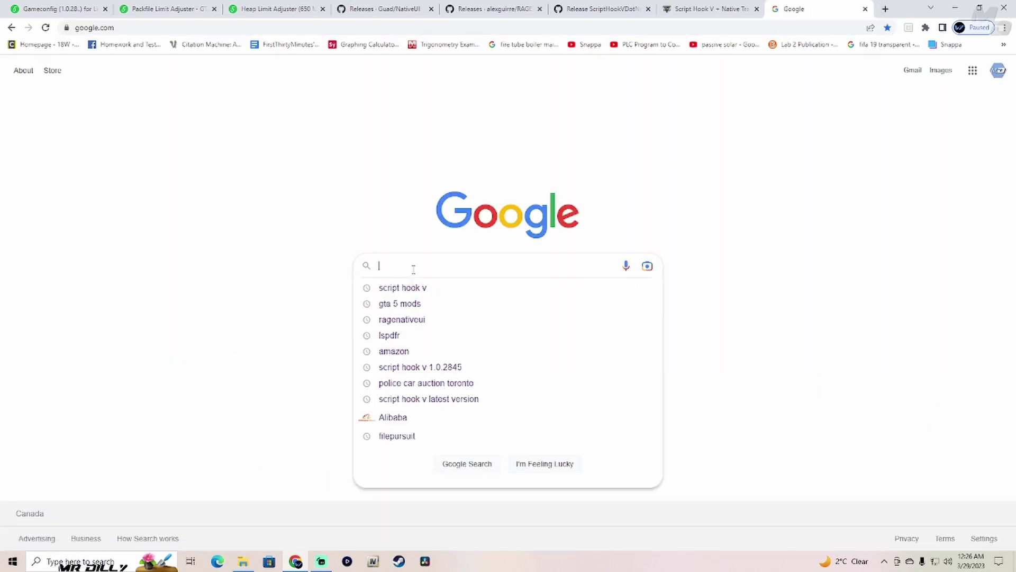
click(411, 288)
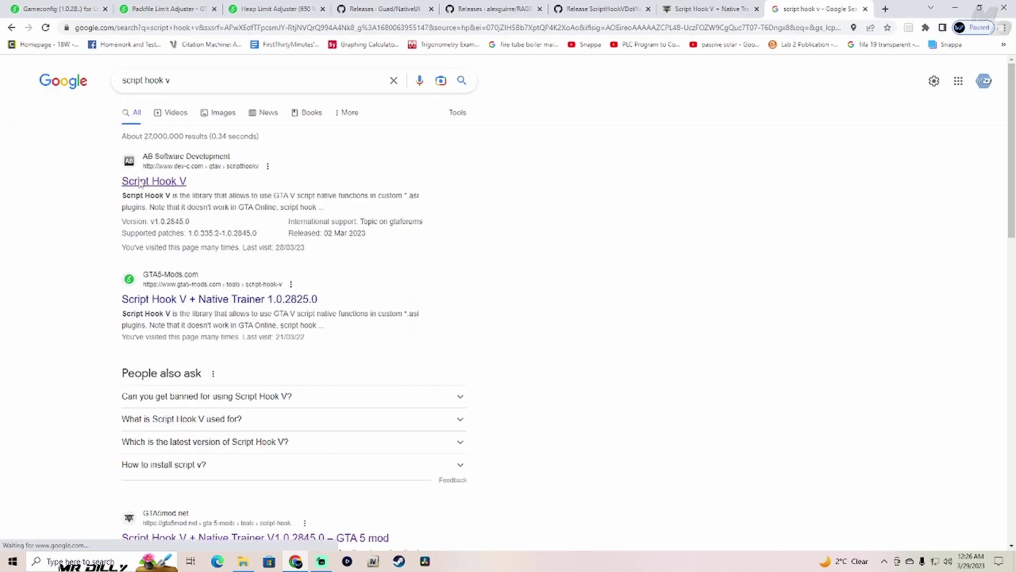
Try to open the official Script Hook V page, return to the GTA5mod.net page and close the extra browser tab
click(140, 182)
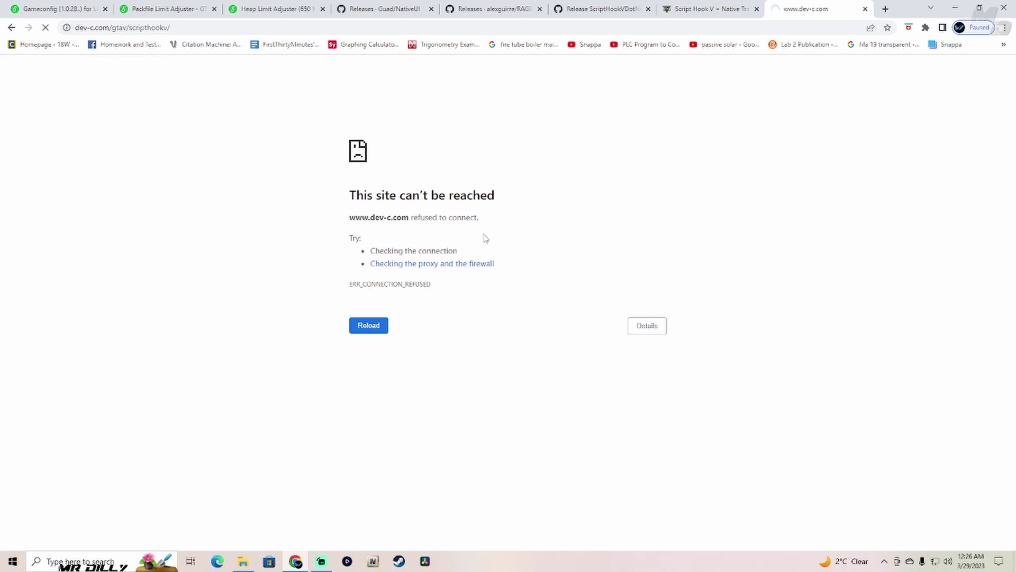
click(710, 12)
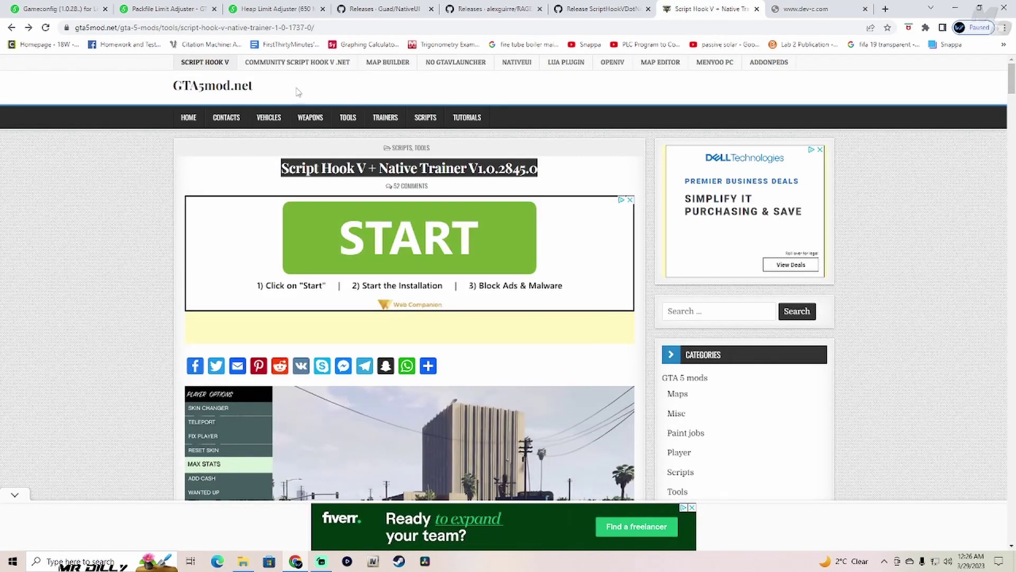
scroll(529, 244, down, 7)
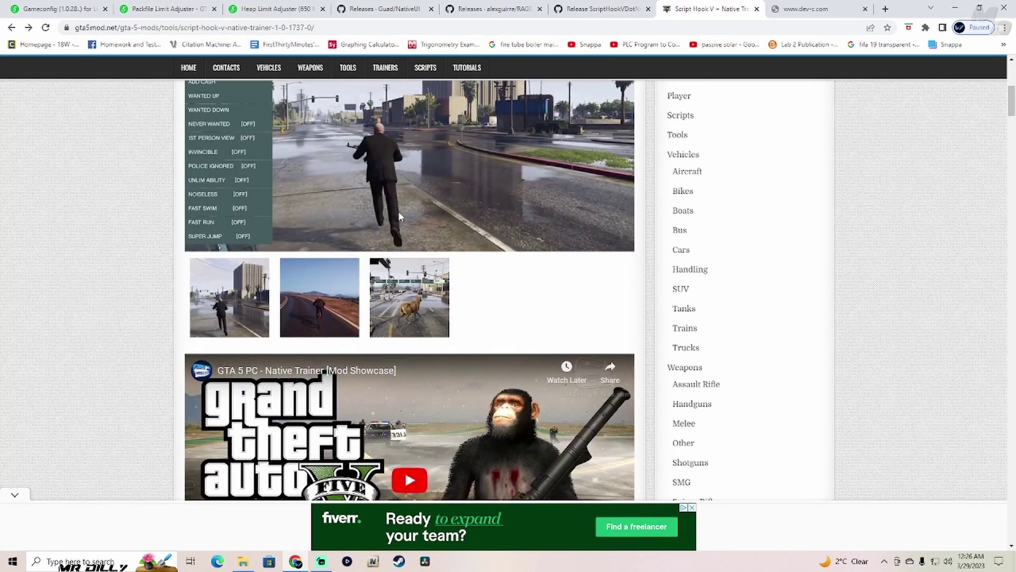
click(865, 9)
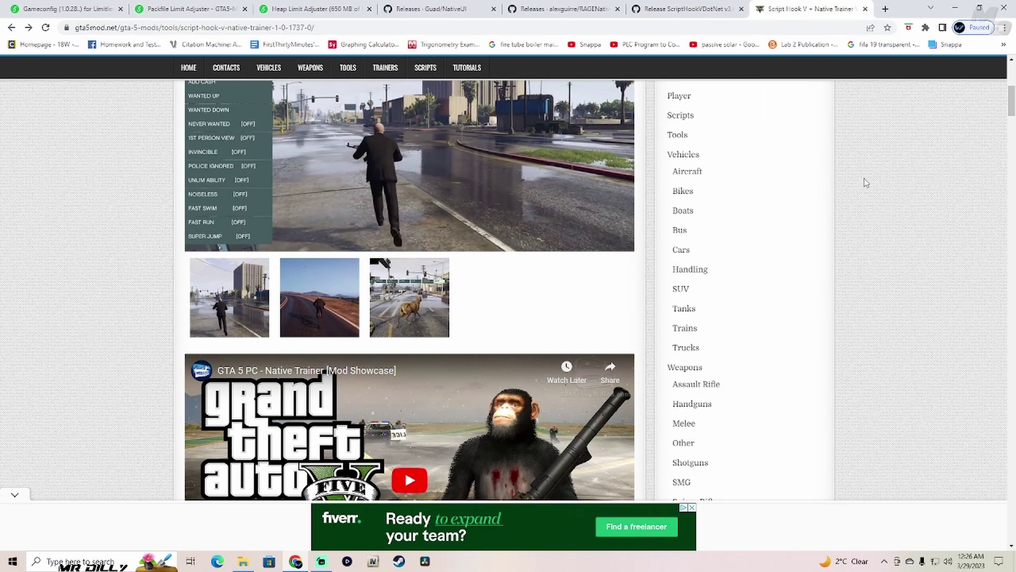
Minimize the browser and launch OpenIV for the Windows version of Grand Theft Auto V
click(956, 11)
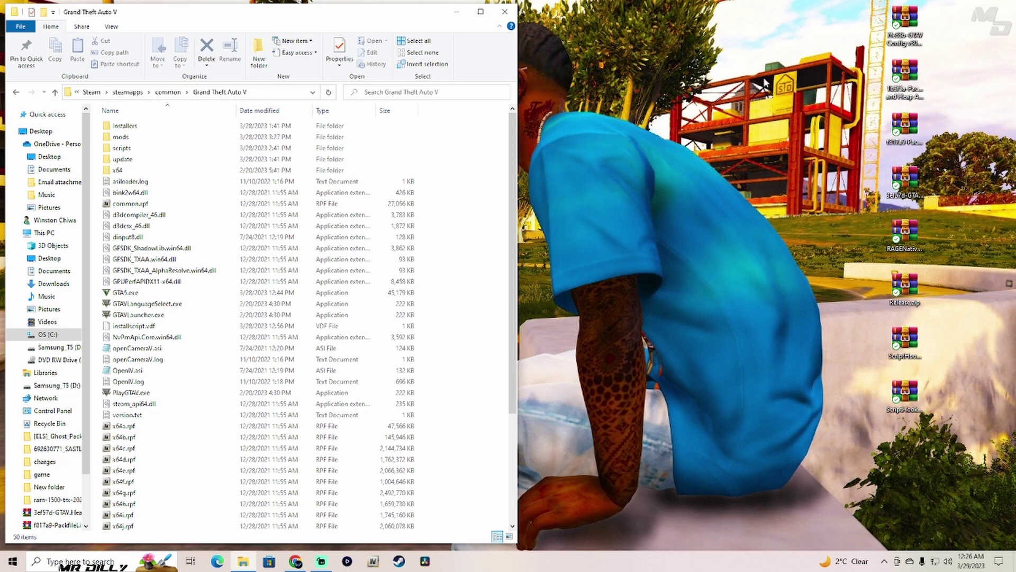
click(375, 563)
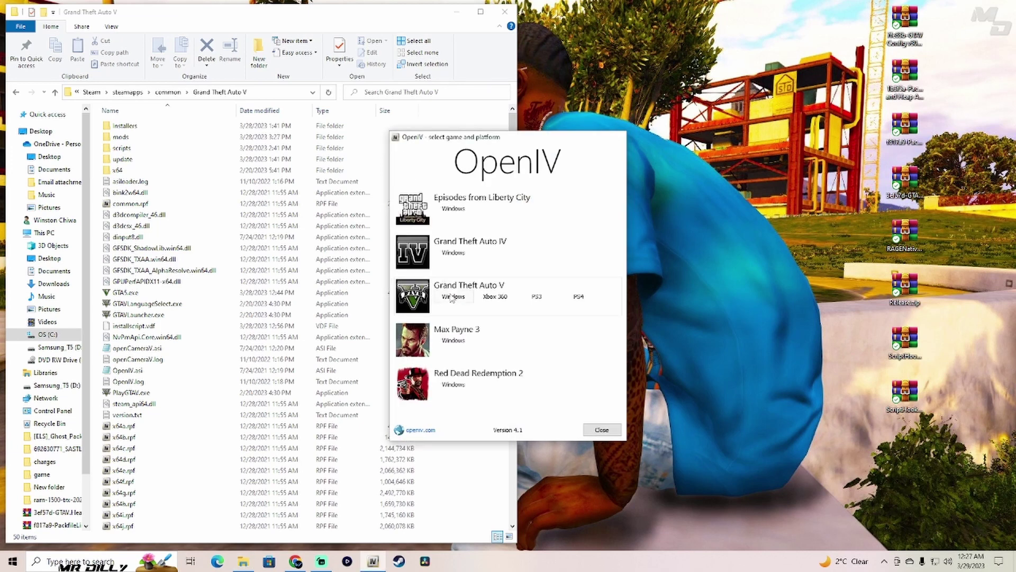
click(452, 296)
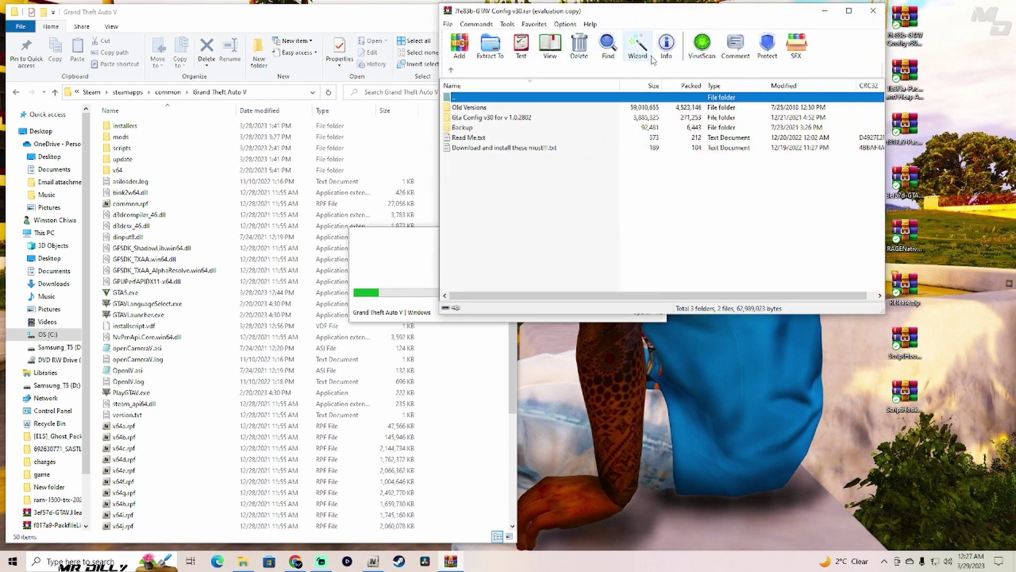
Extract the GTAV Config v30 archive to the desktop and arrange its folder window beside OpenIV
key(Escape)
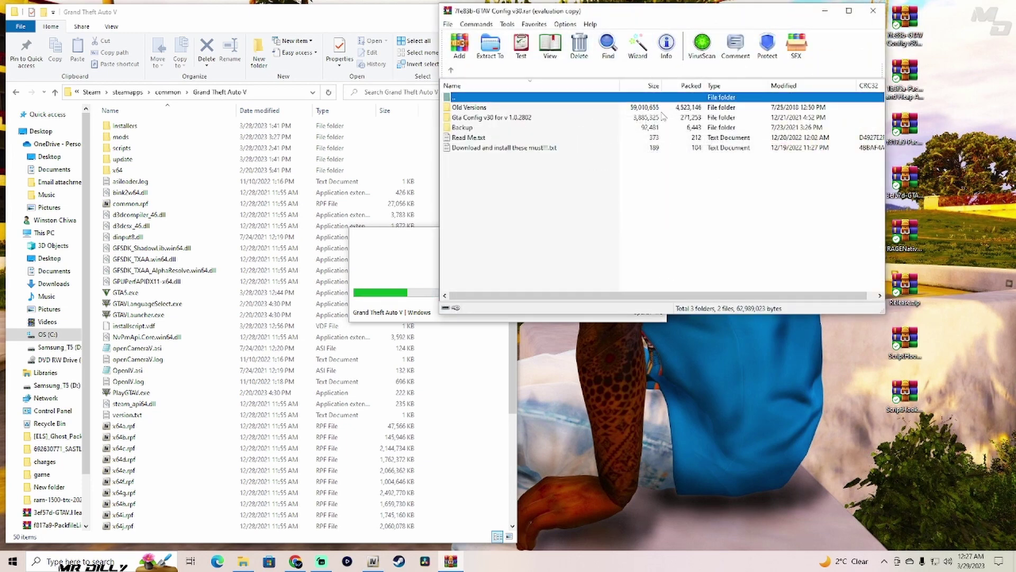
click(638, 47)
click(663, 238)
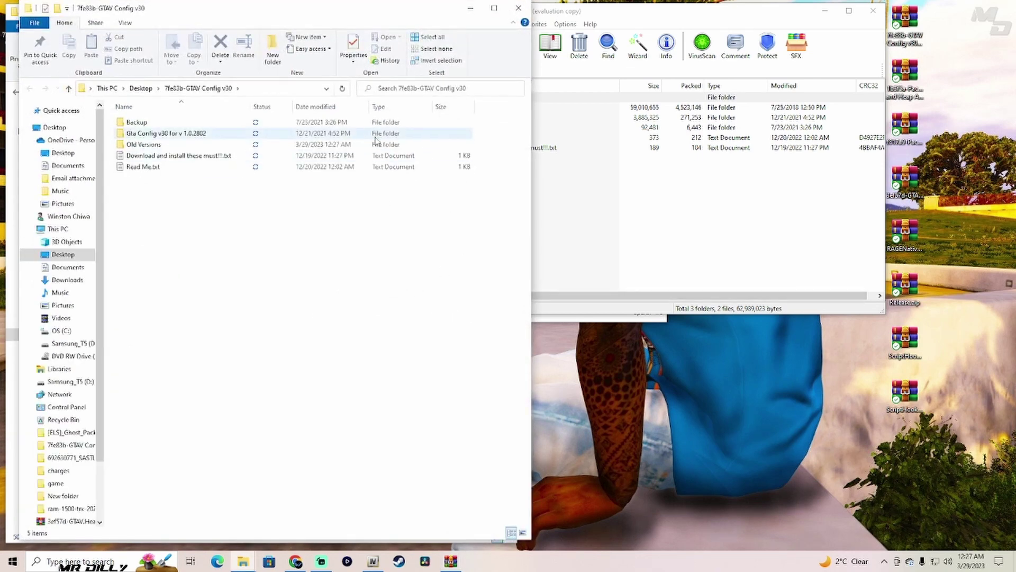
drag(194, 15, 675, 20)
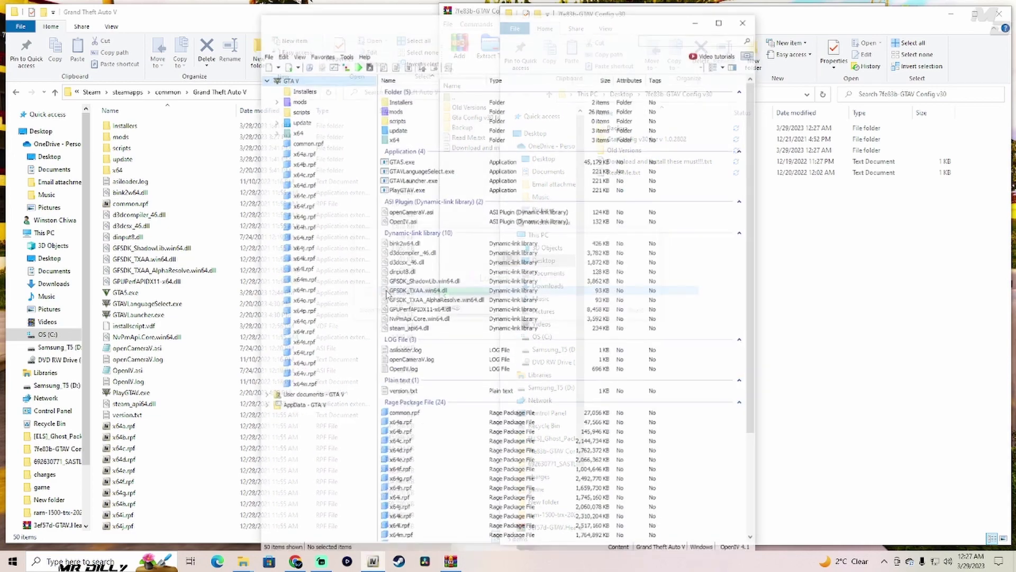
drag(506, 27, 436, 27)
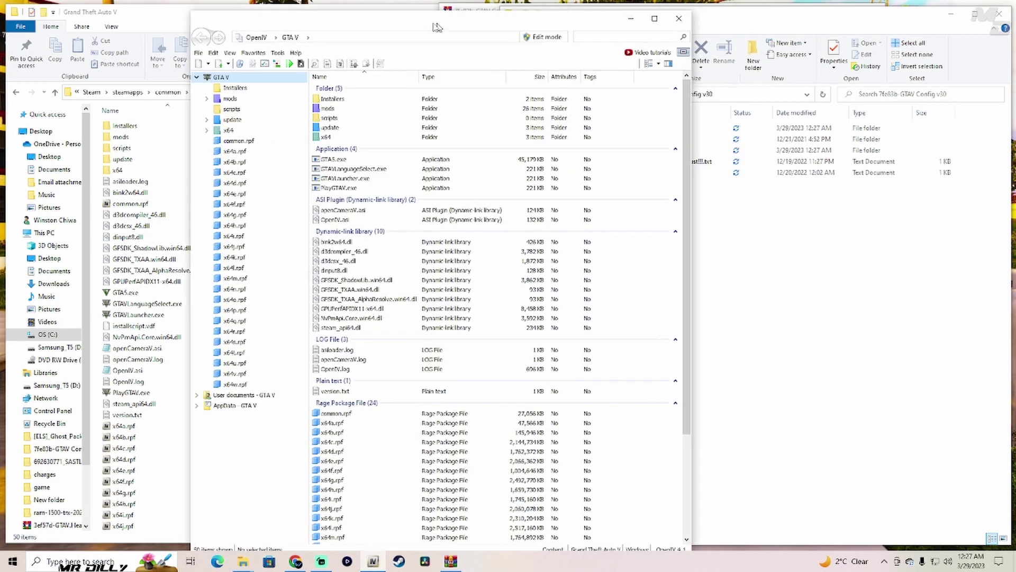
key(super+Left)
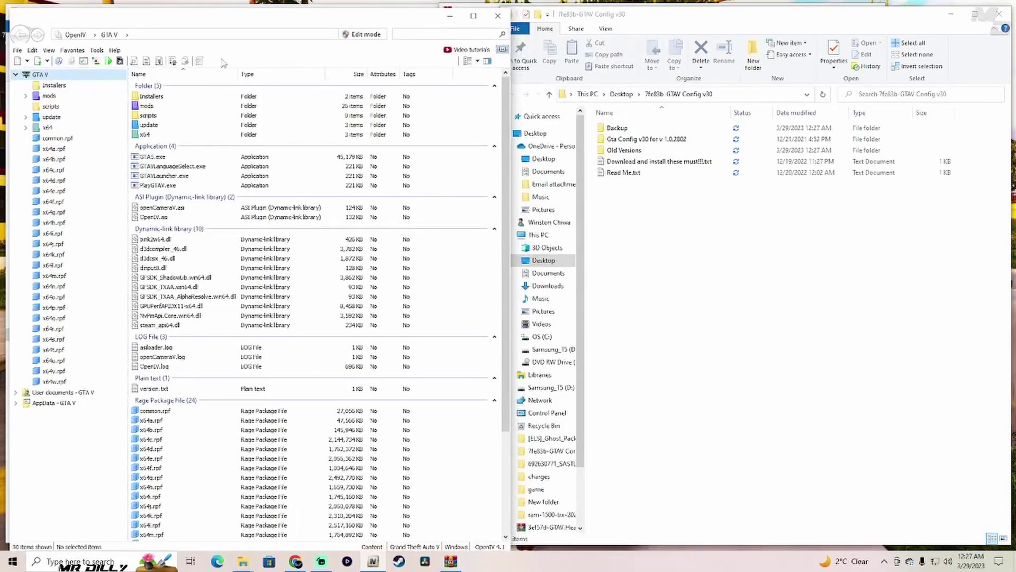
Check the status of ASI Loader, OpenIV.ASI and openCamera in OpenIV's ASI Manager, and close it
click(95, 51)
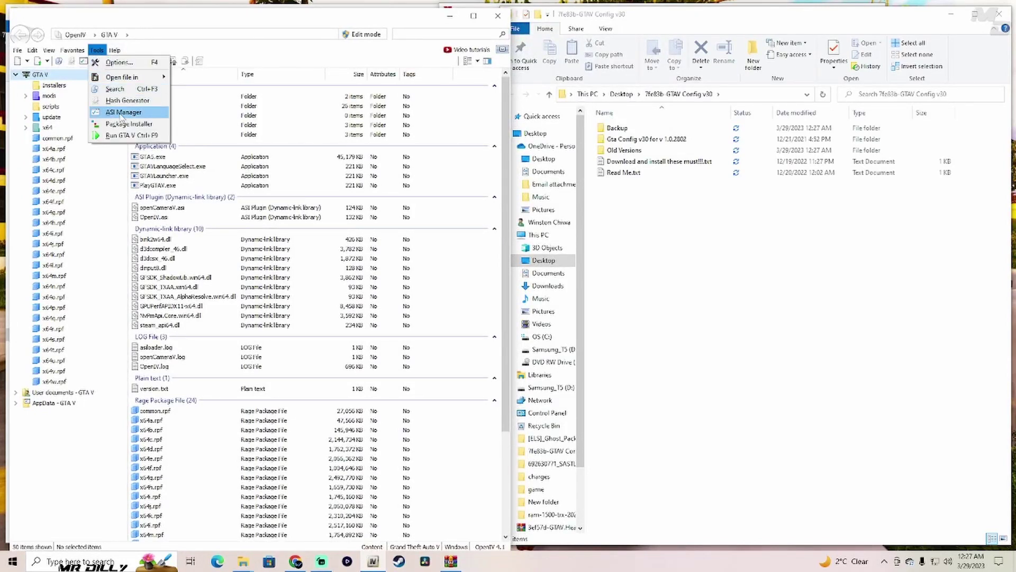
click(131, 114)
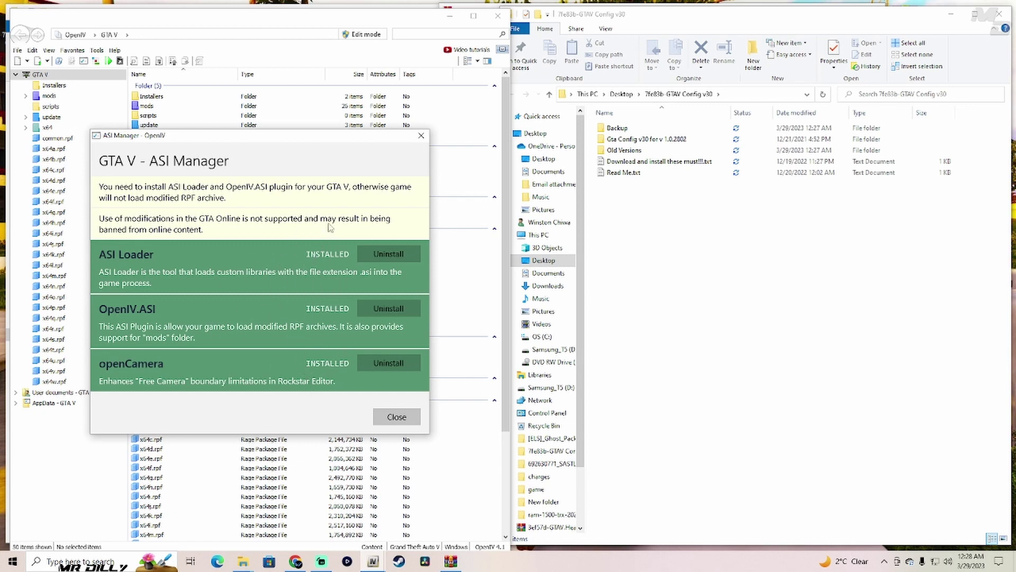
click(420, 137)
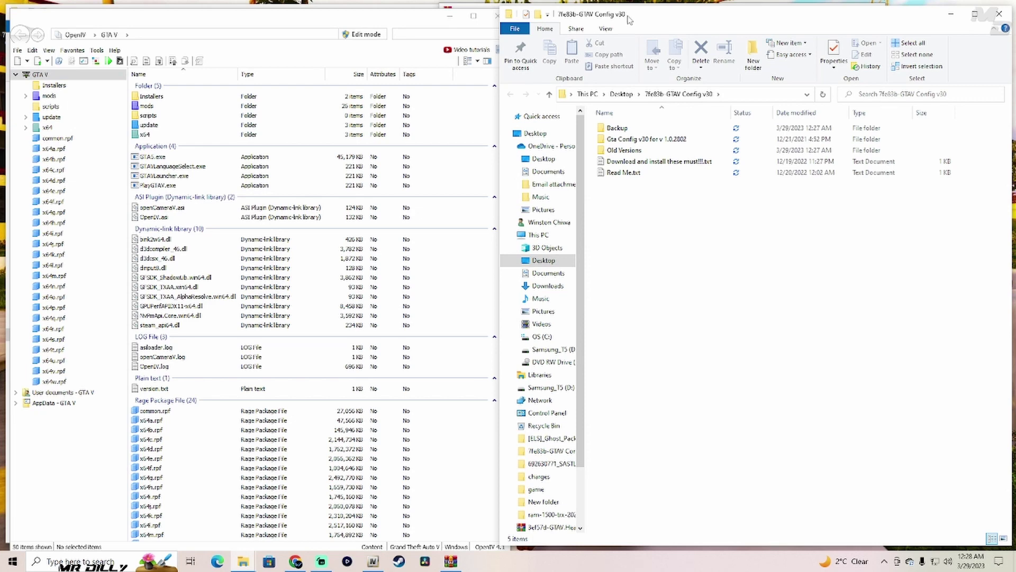
Open the gameconfig's Read Me.txt beside OpenIV and highlight the installation path Mods/Update/update.rpf/common/data
mouse_move(630, 20)
mouse_down()
mouse_move(656, 19)
mouse_move(648, 20)
mouse_up()
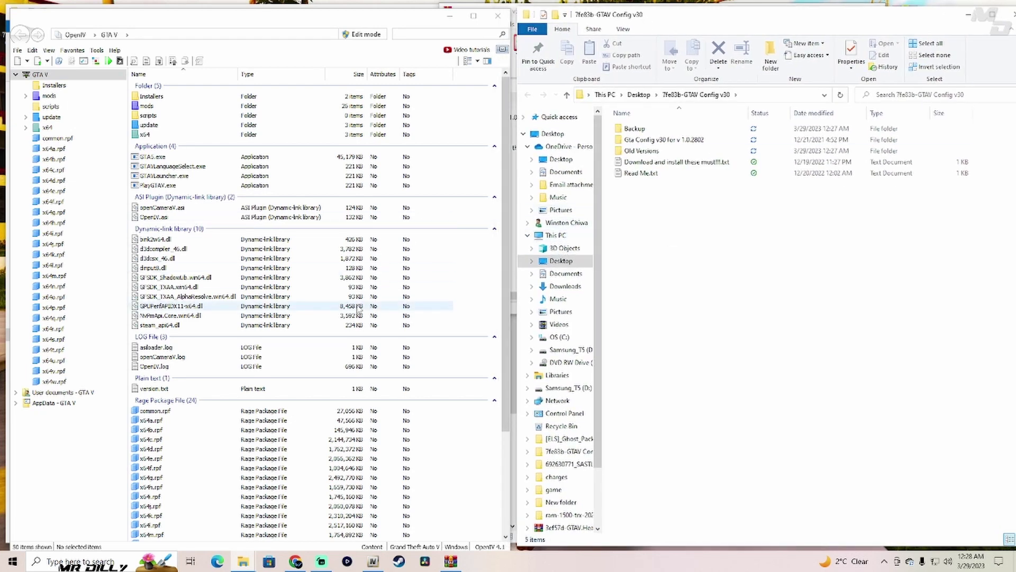
double_click(671, 177)
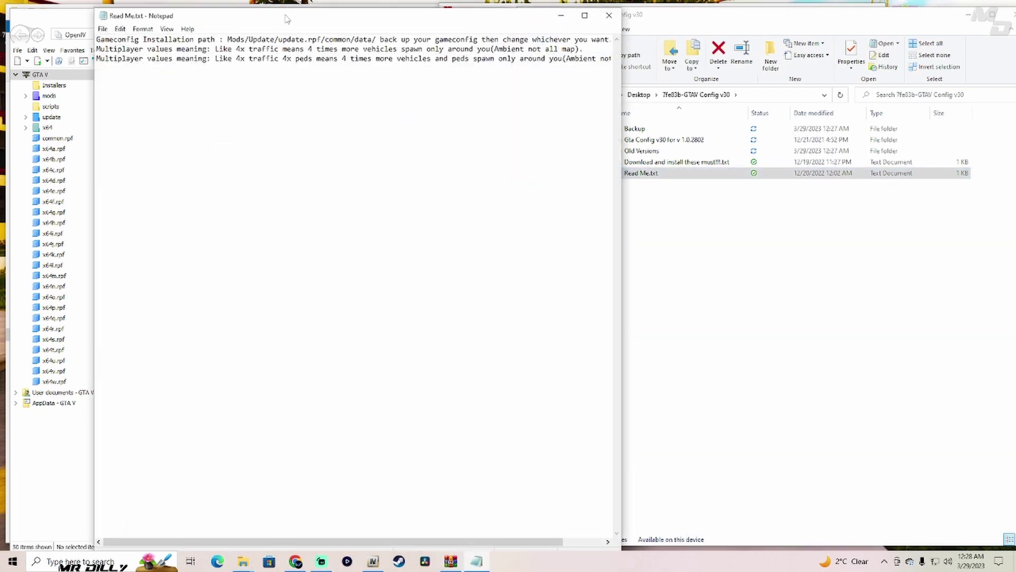
drag(288, 19, 710, 17)
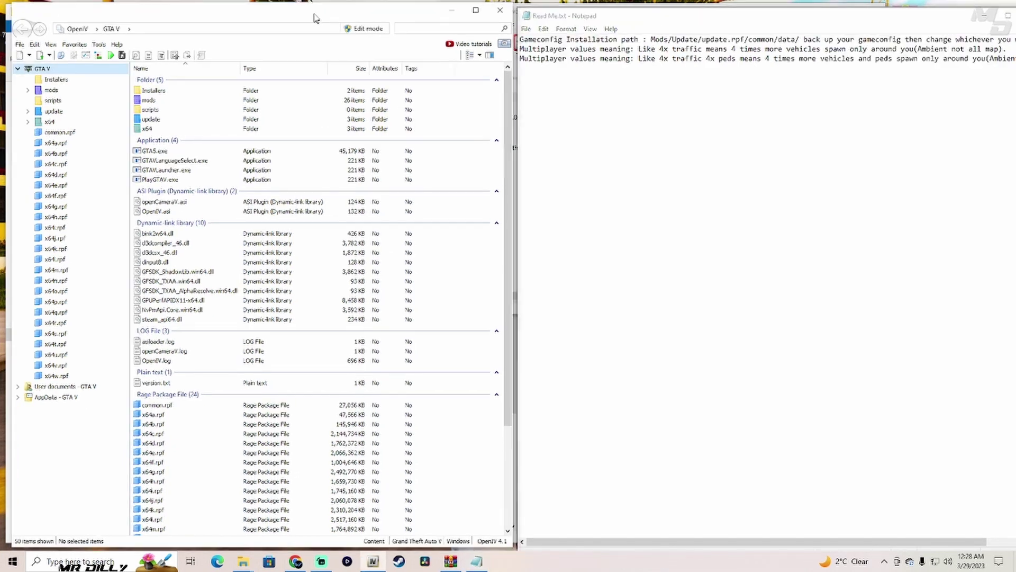
drag(313, 21, 310, 19)
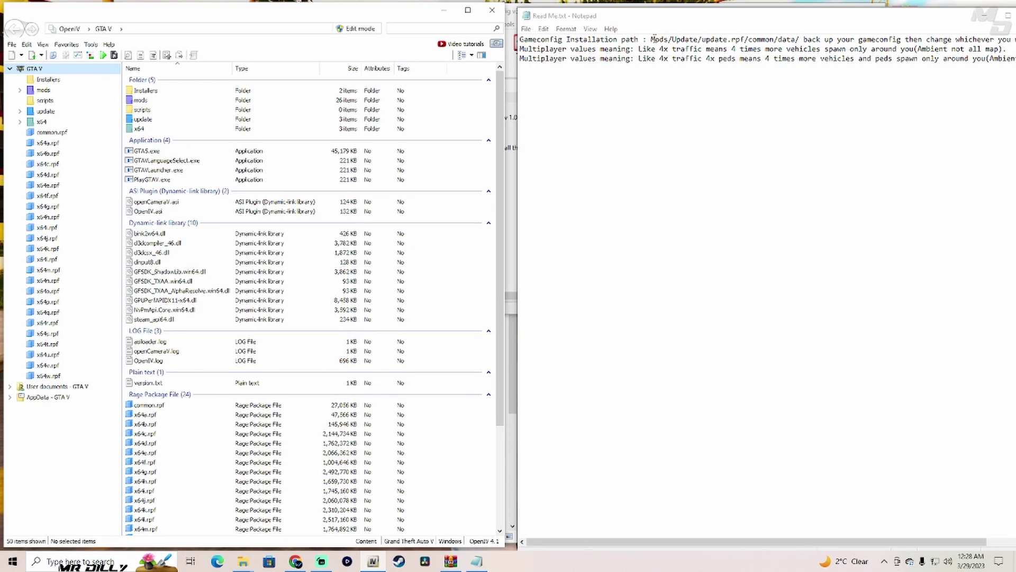
drag(650, 38, 792, 41)
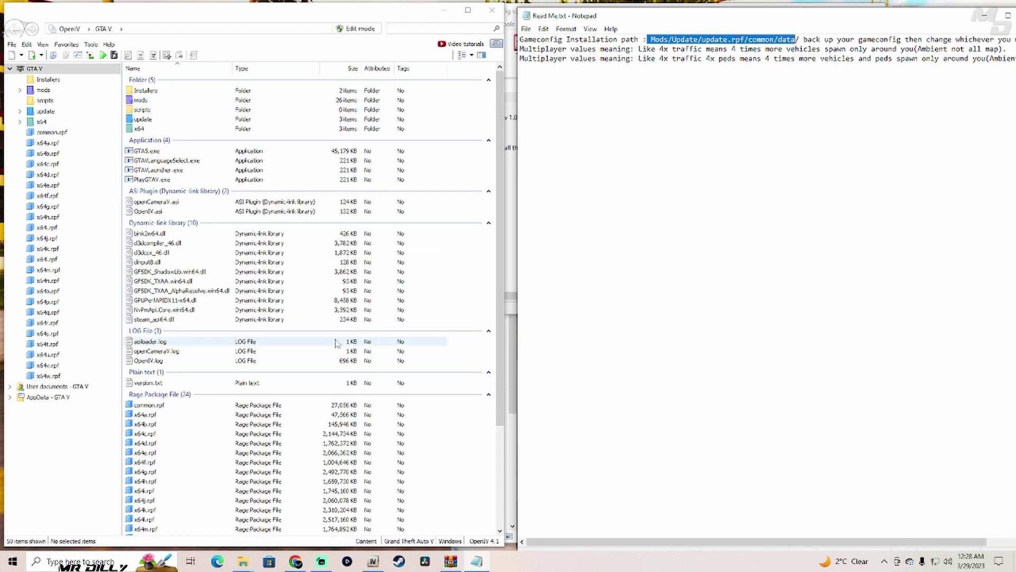
Examine all contents of the game's mods folder, first in File Explorer and again in OpenIV
mouse_move(243, 560)
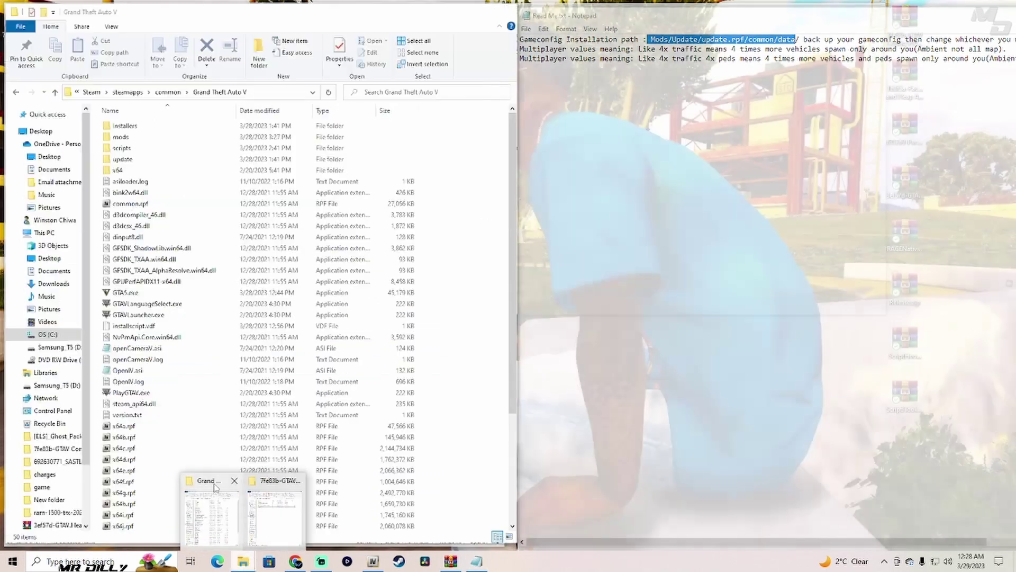
click(211, 511)
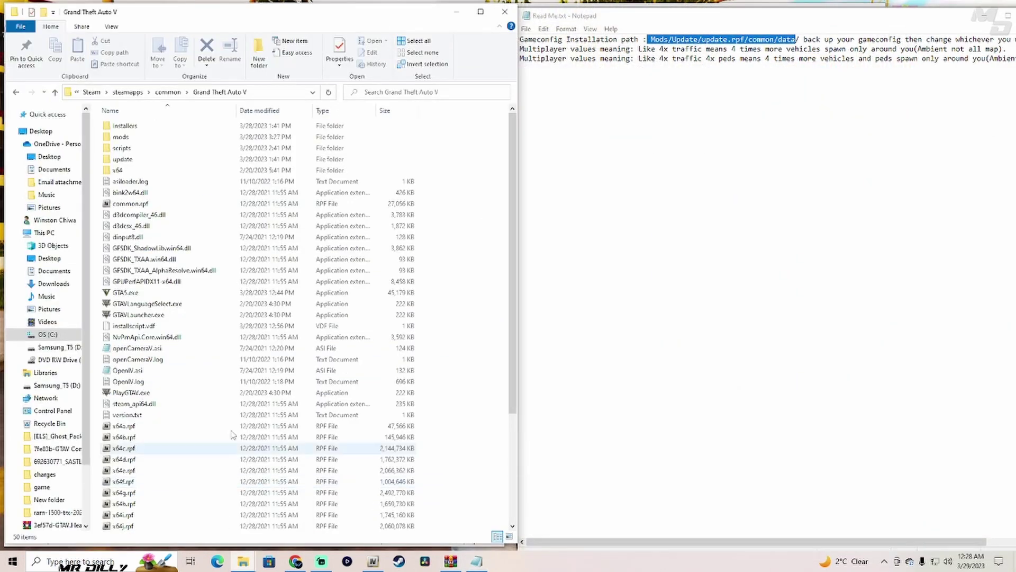
double_click(140, 140)
drag(145, 420, 281, 124)
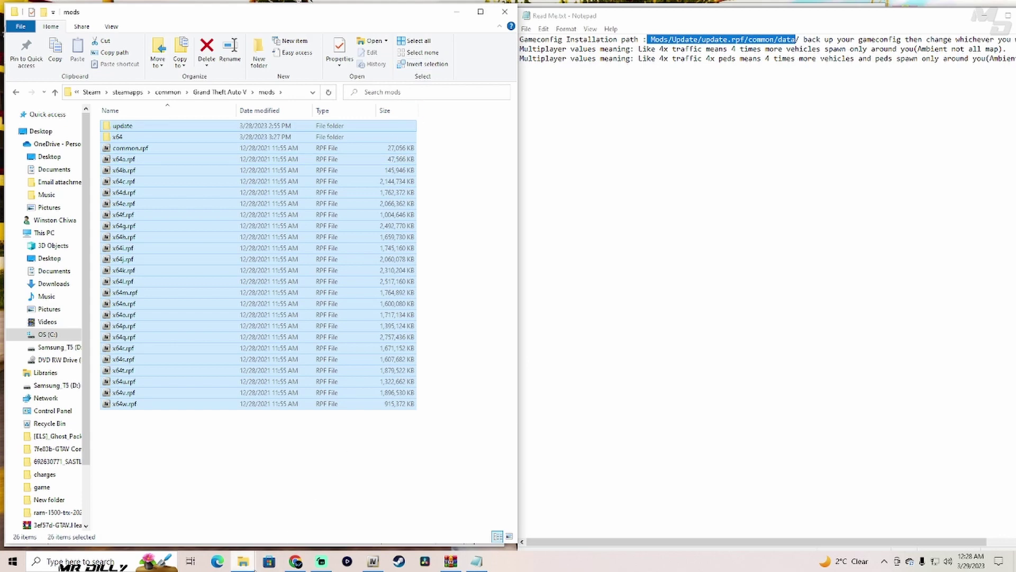
click(373, 562)
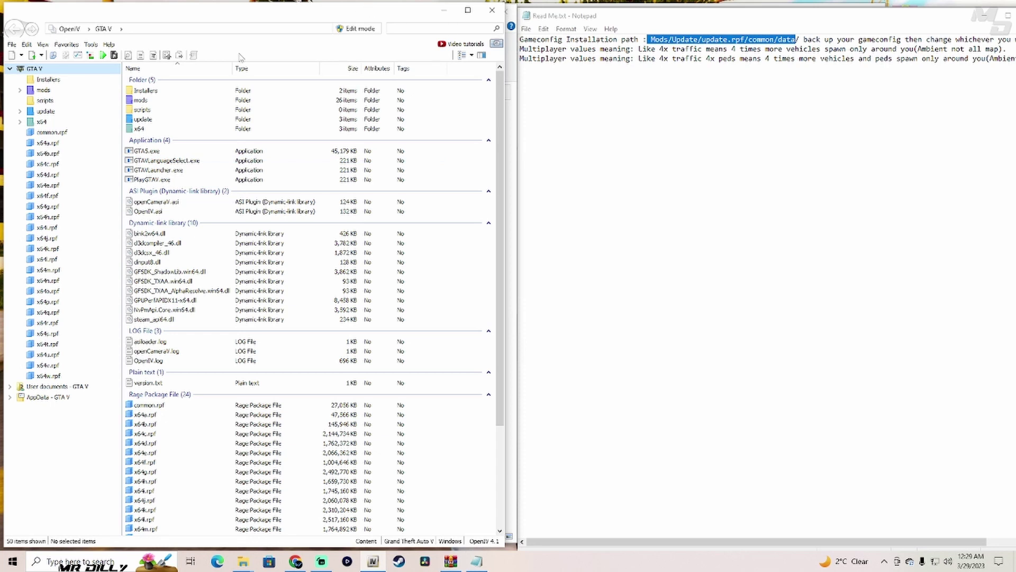
double_click(140, 100)
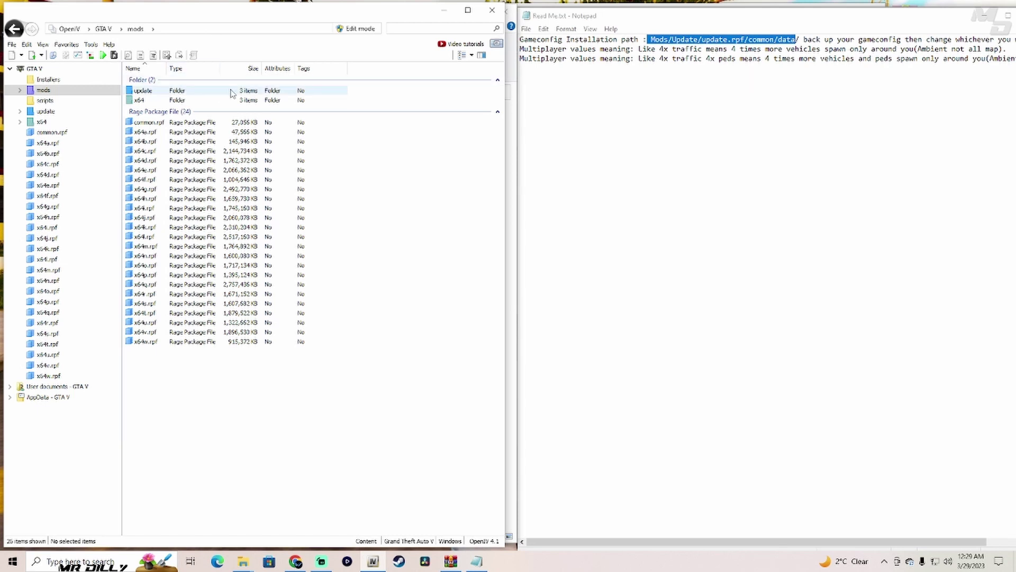
drag(186, 376, 241, 159)
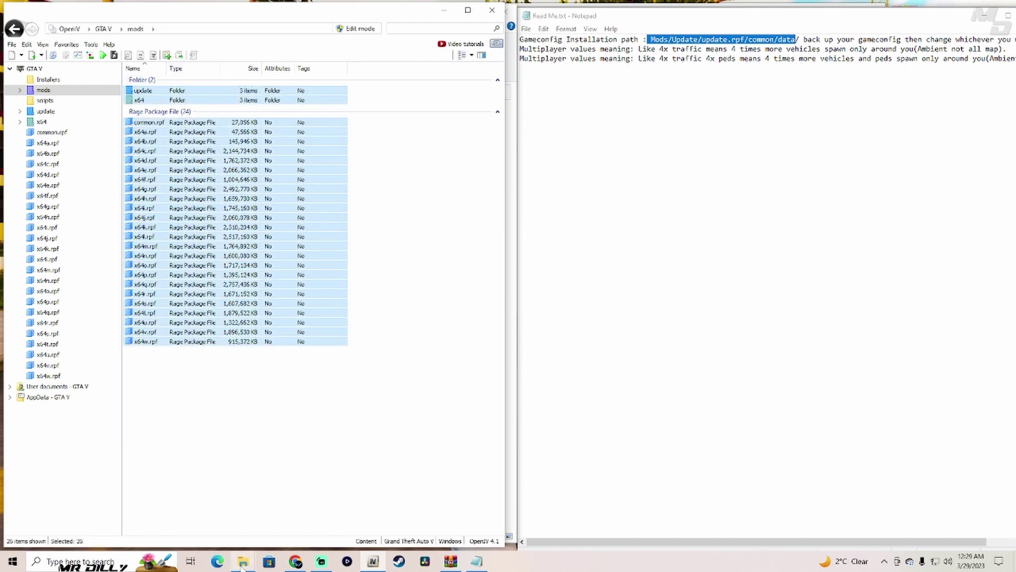
Compare the mods folder's full file selection in File Explorer with the same folder in OpenIV once more
mouse_move(243, 564)
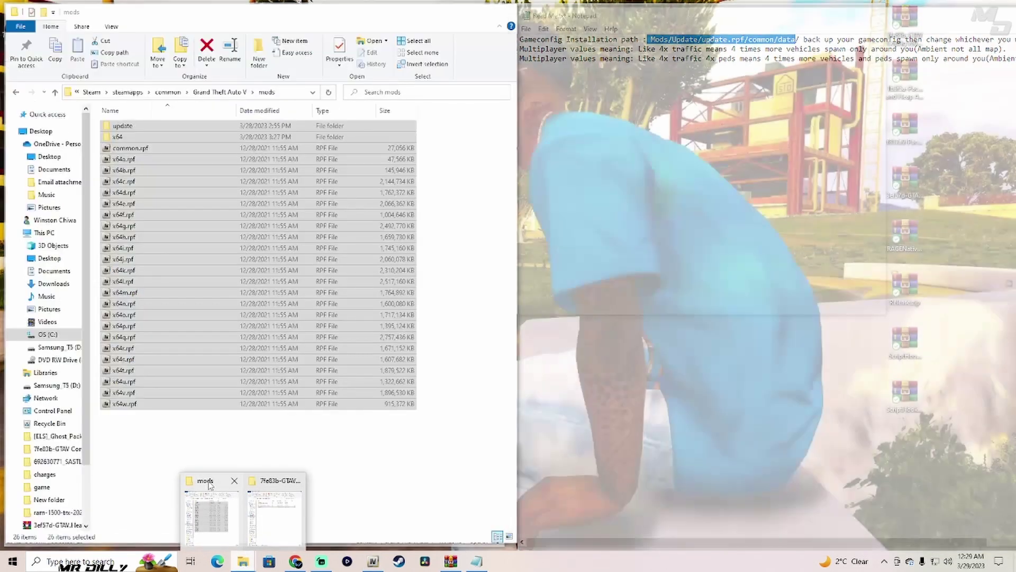
click(209, 484)
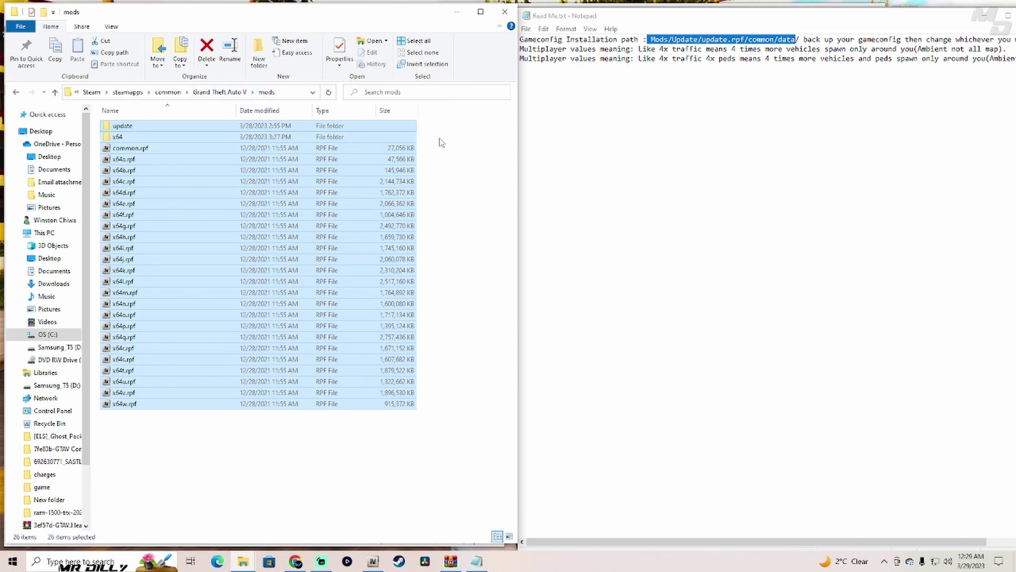
click(614, 154)
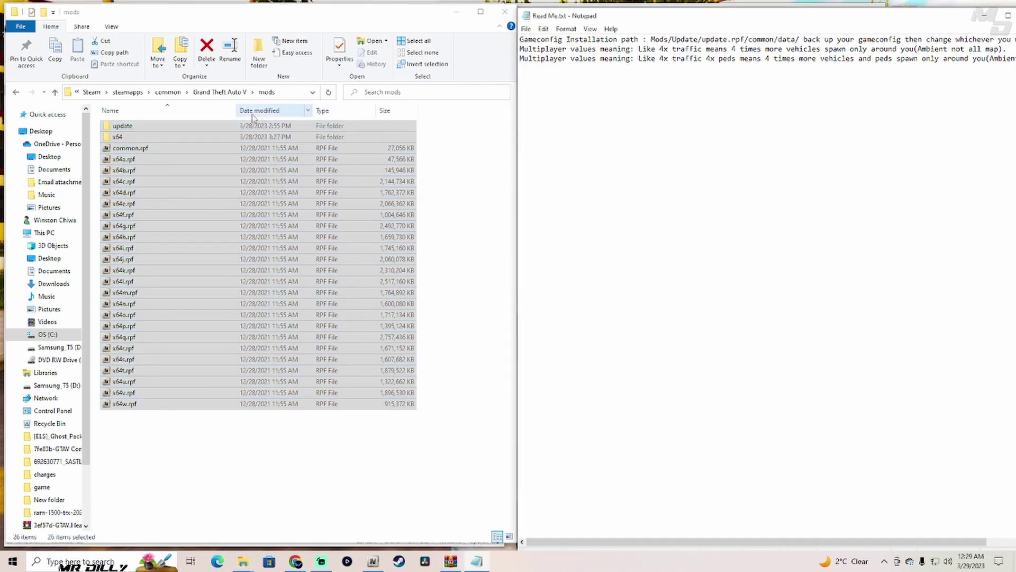
drag(210, 455, 292, 207)
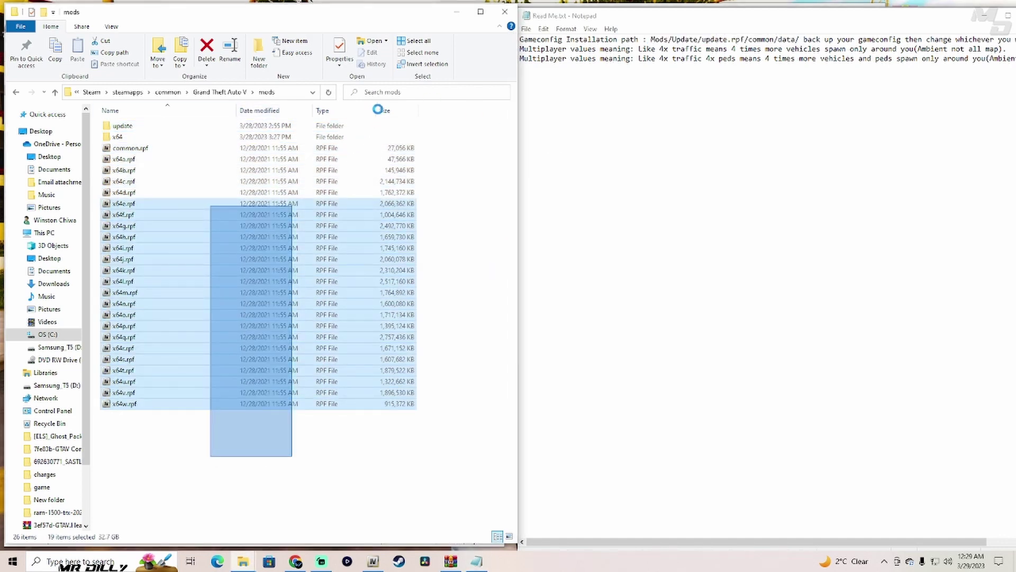
drag(377, 109, 378, 110)
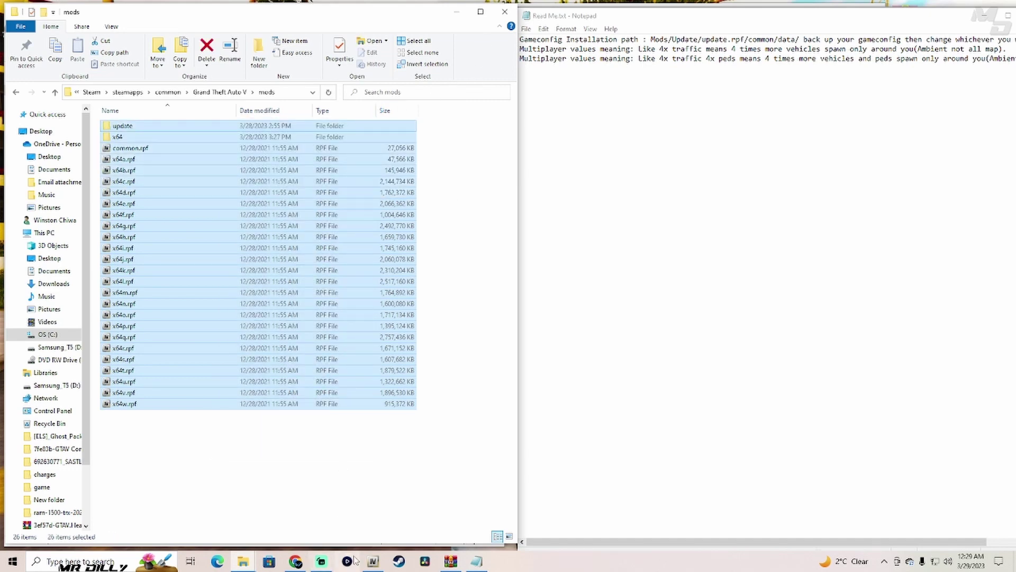
click(348, 561)
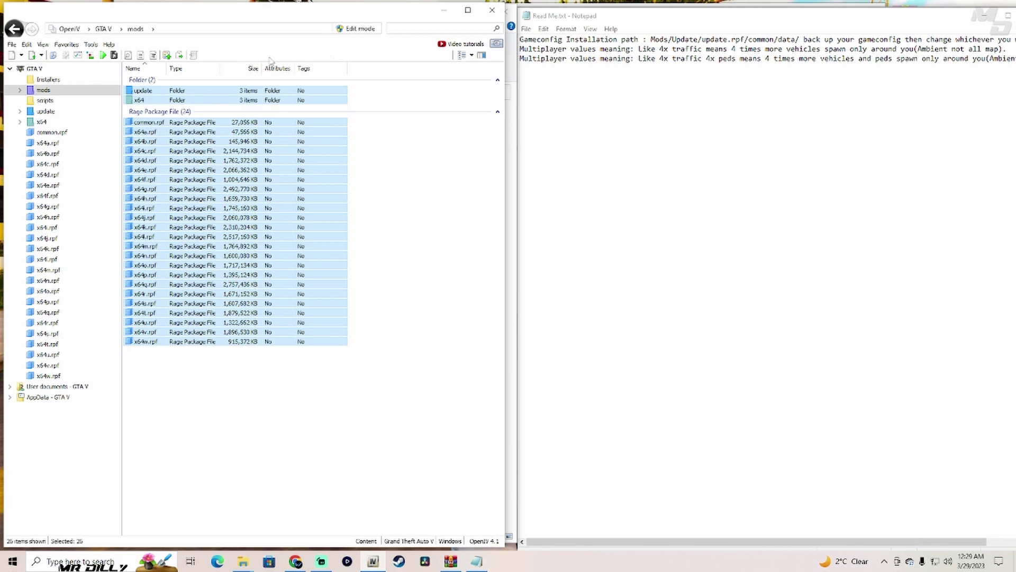
Return to the GTA V root in OpenIV and open update.rpf inside the game's update folder
click(15, 29)
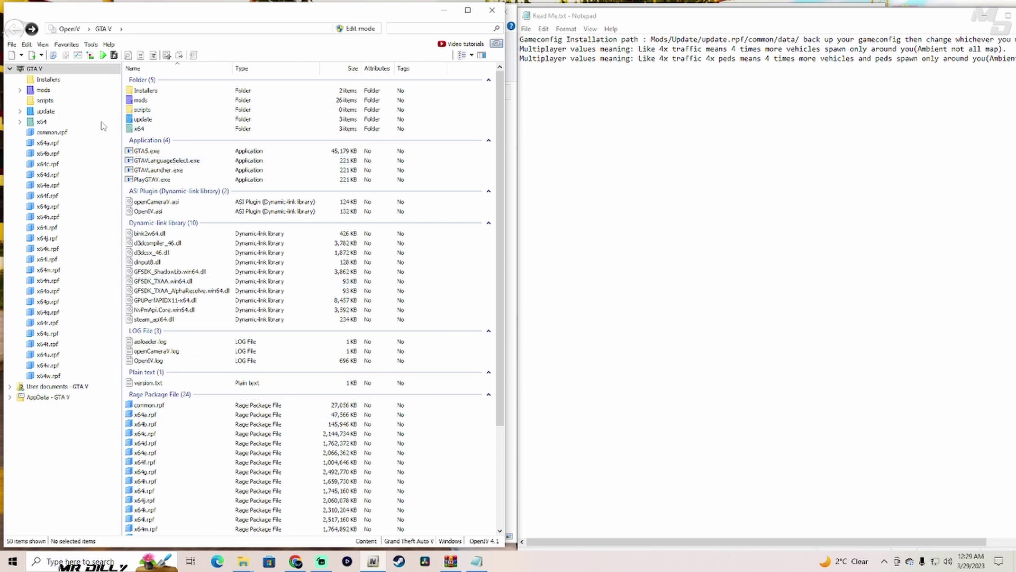
double_click(158, 120)
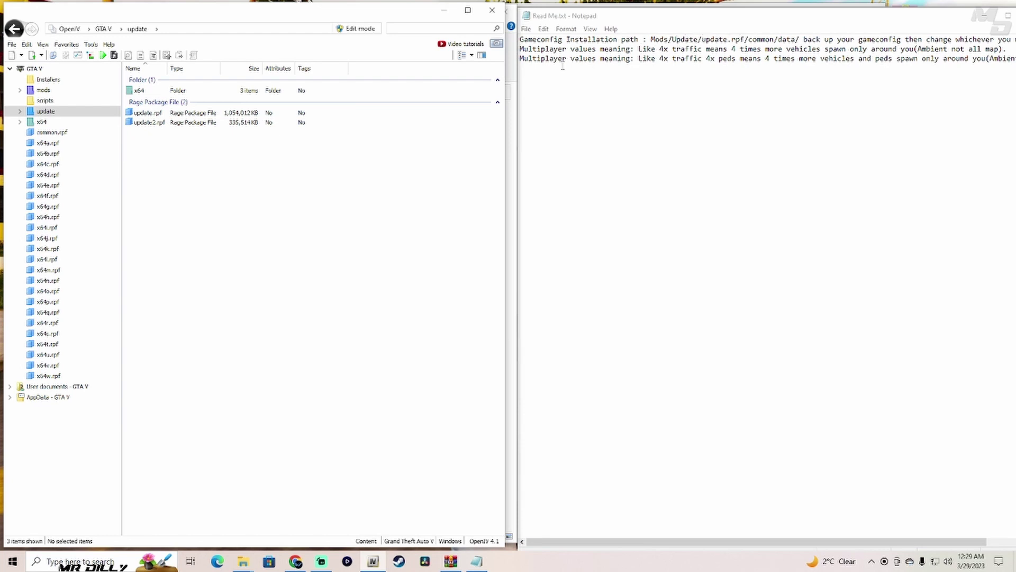
double_click(162, 116)
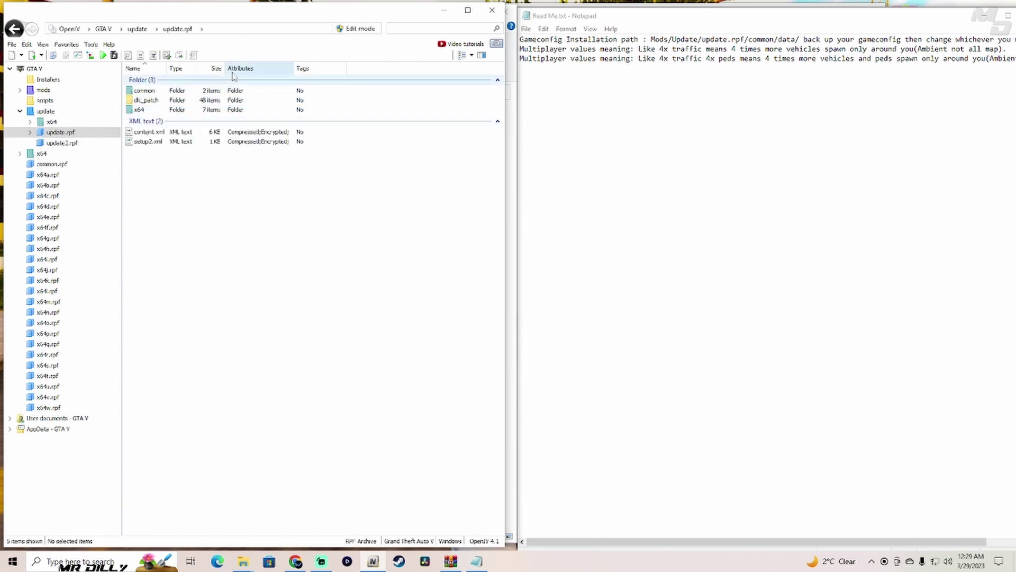
Enable edit mode for the game's update.rpf and switch to its copy inside the mods folder
click(361, 30)
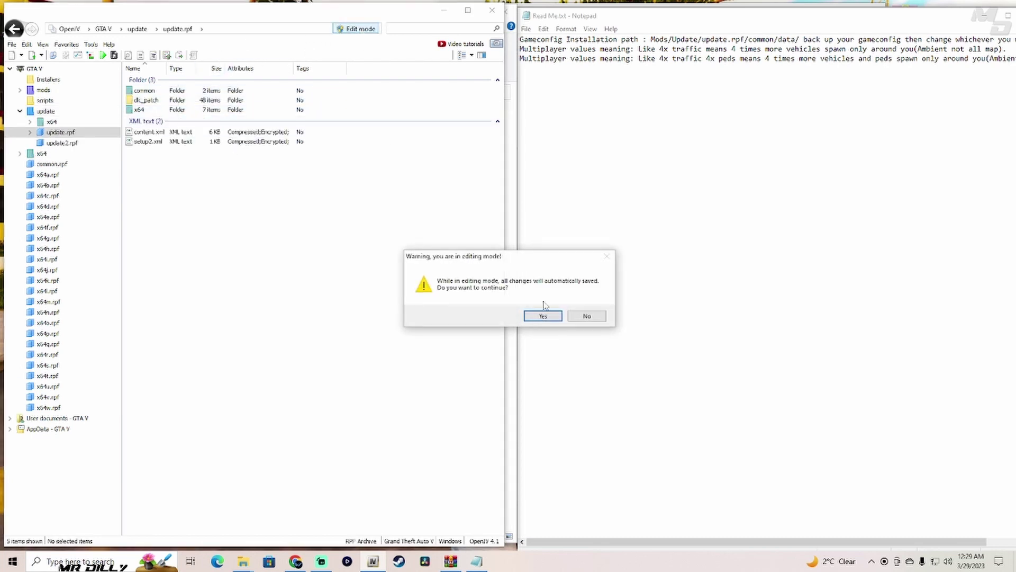
click(545, 314)
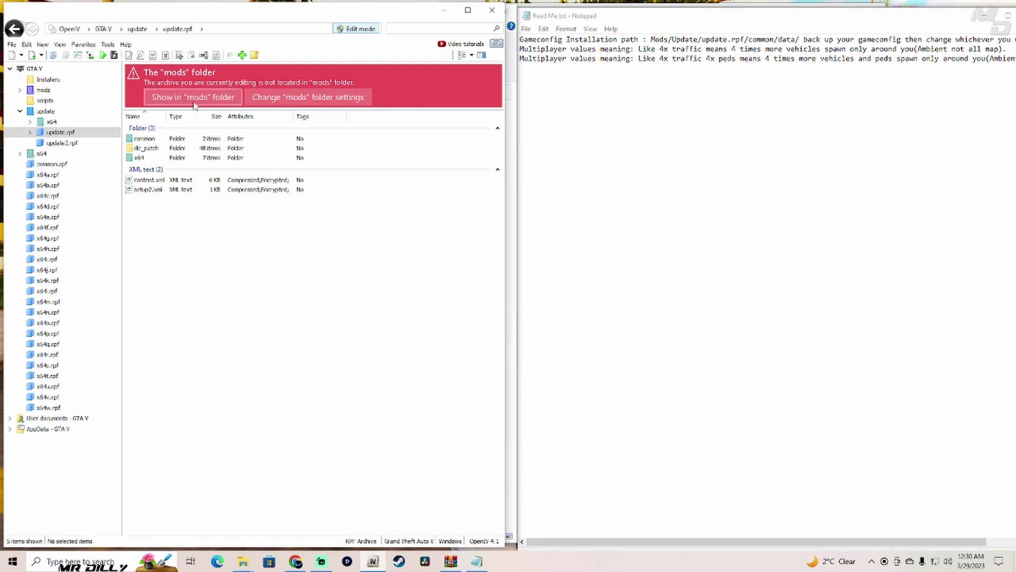
click(175, 99)
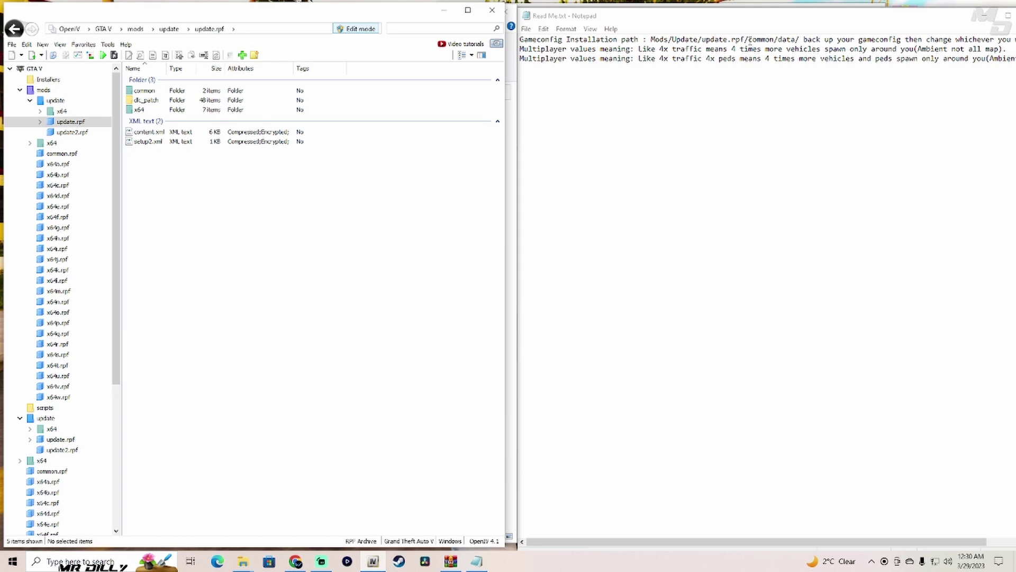
Follow the Read Me path into common/data of the mods update.rpf and select the existing gameconfig.xml
drag(749, 41, 800, 40)
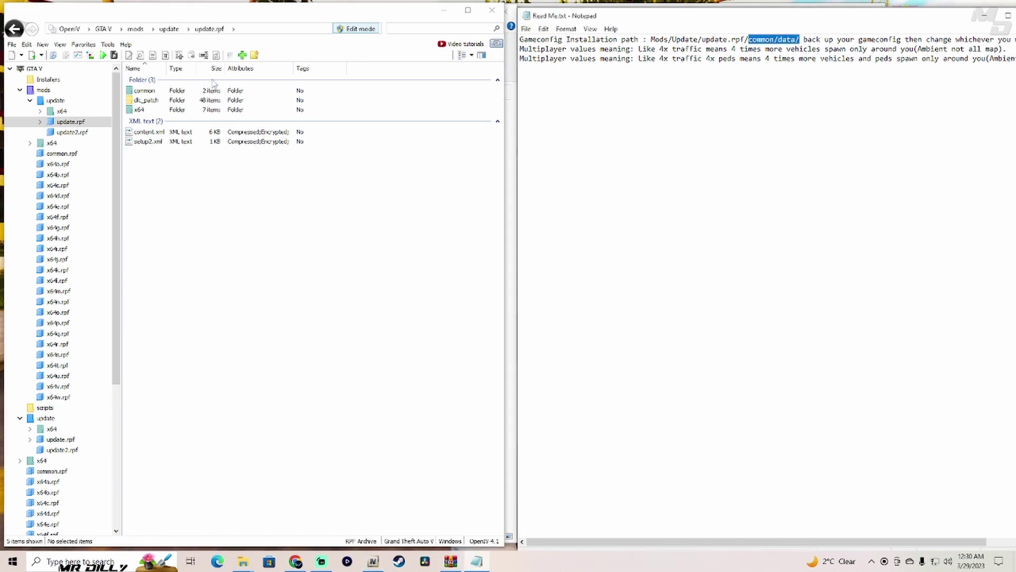
double_click(153, 94)
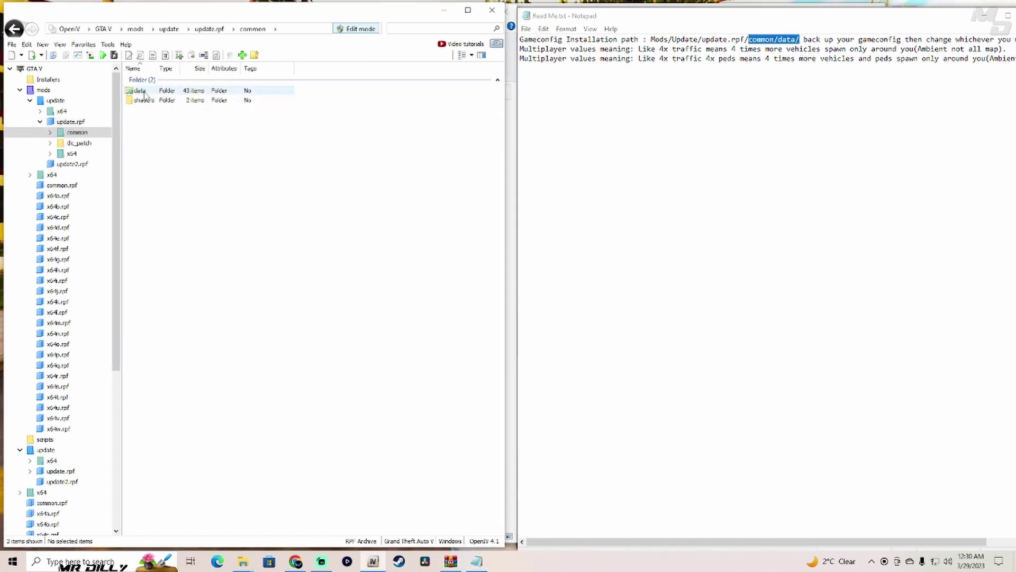
double_click(146, 93)
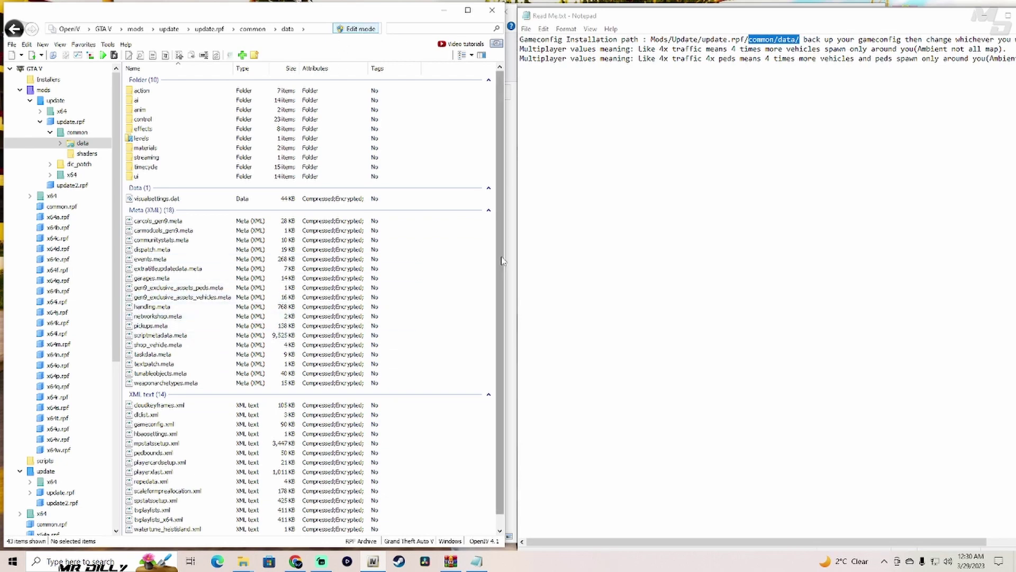
drag(502, 293, 501, 307)
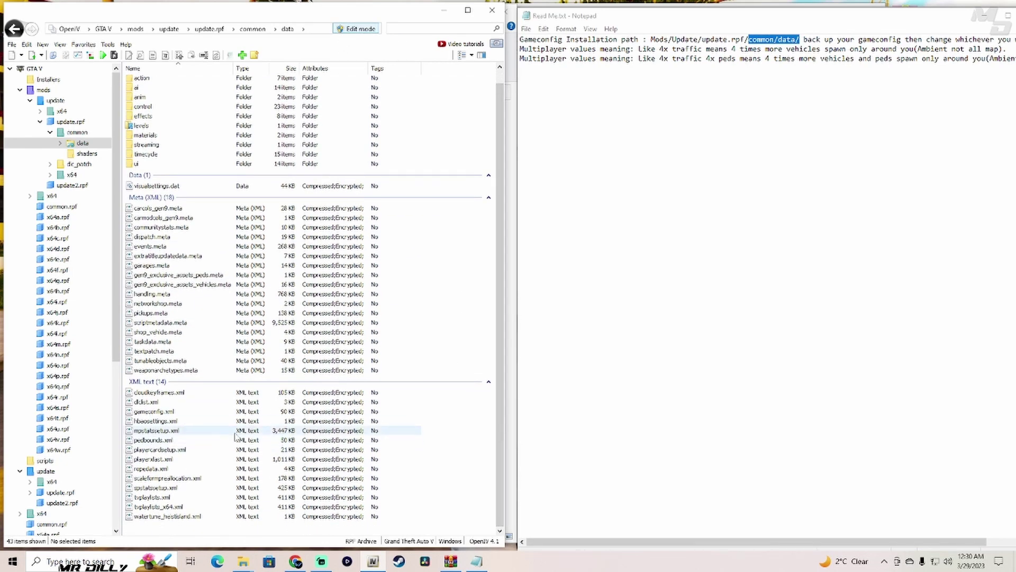
click(232, 413)
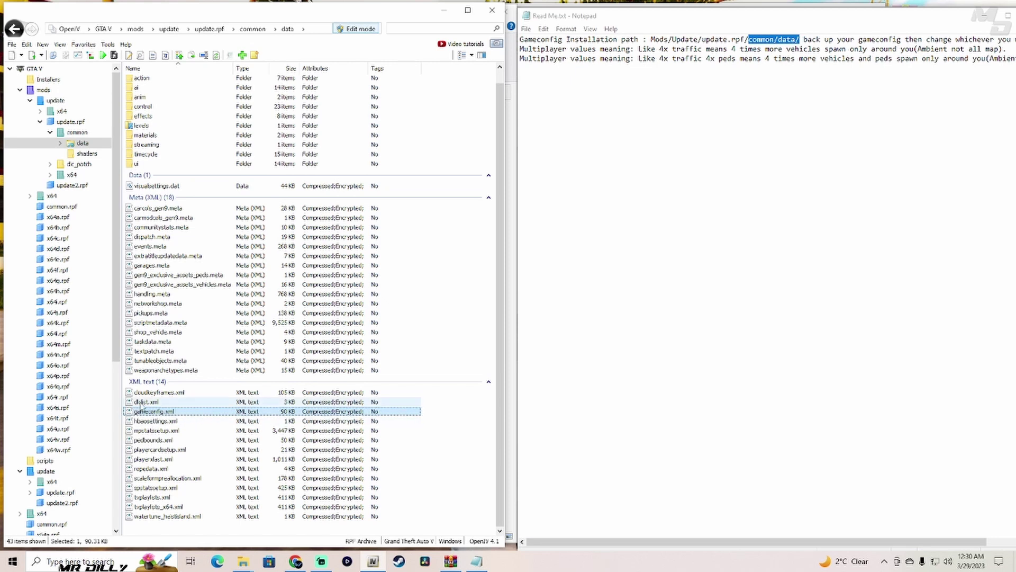
click(144, 402)
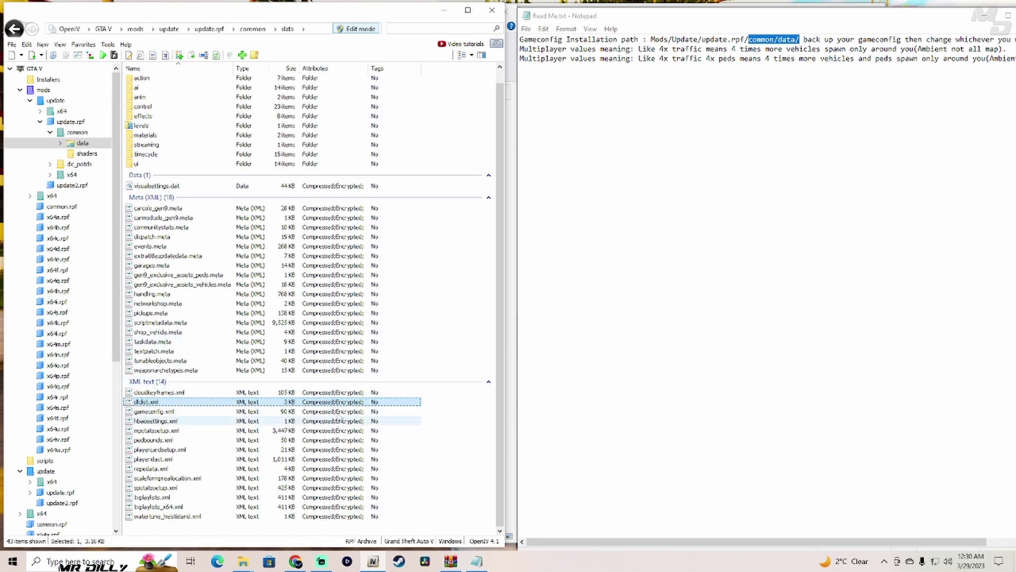
click(150, 412)
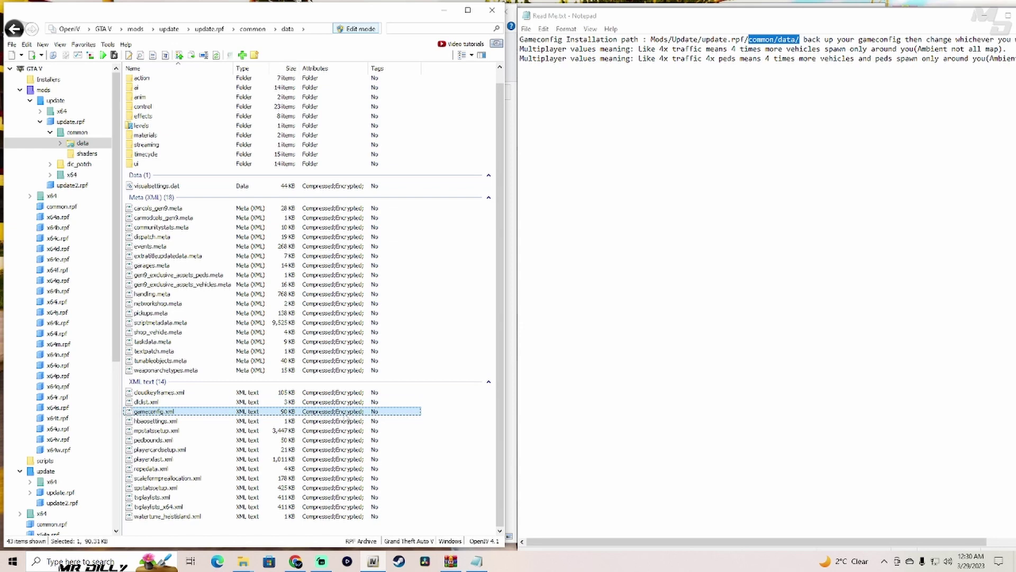
Close the Read Me and open the For More Mods folder within Gta Config v30 for v 1.0.2802
drag(774, 20, 777, 61)
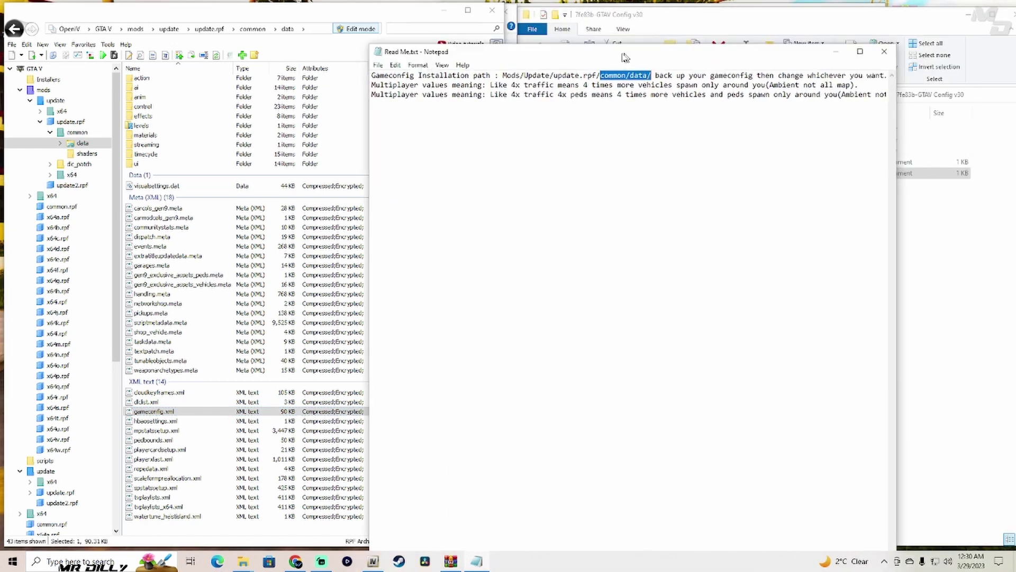
click(869, 58)
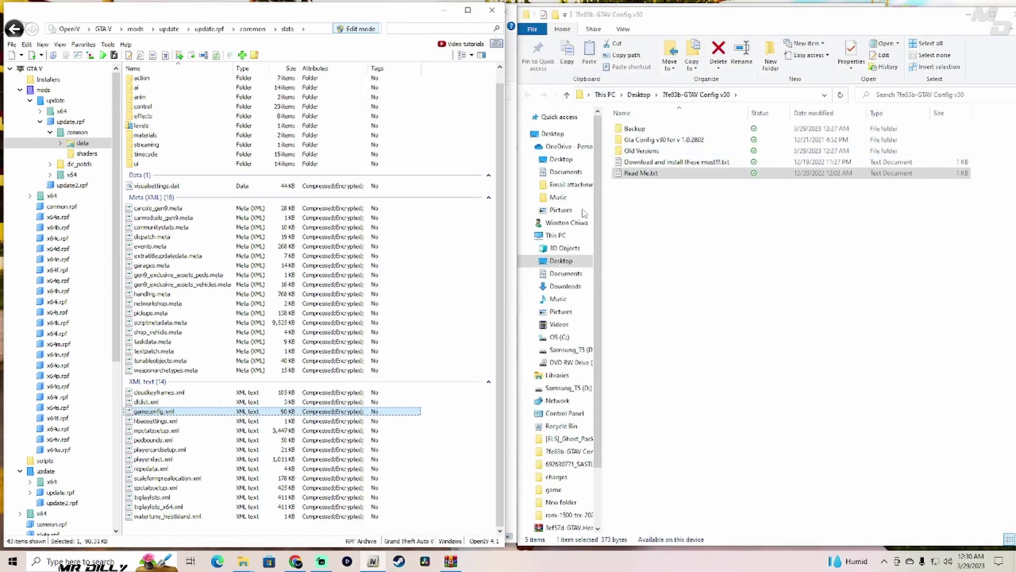
click(757, 140)
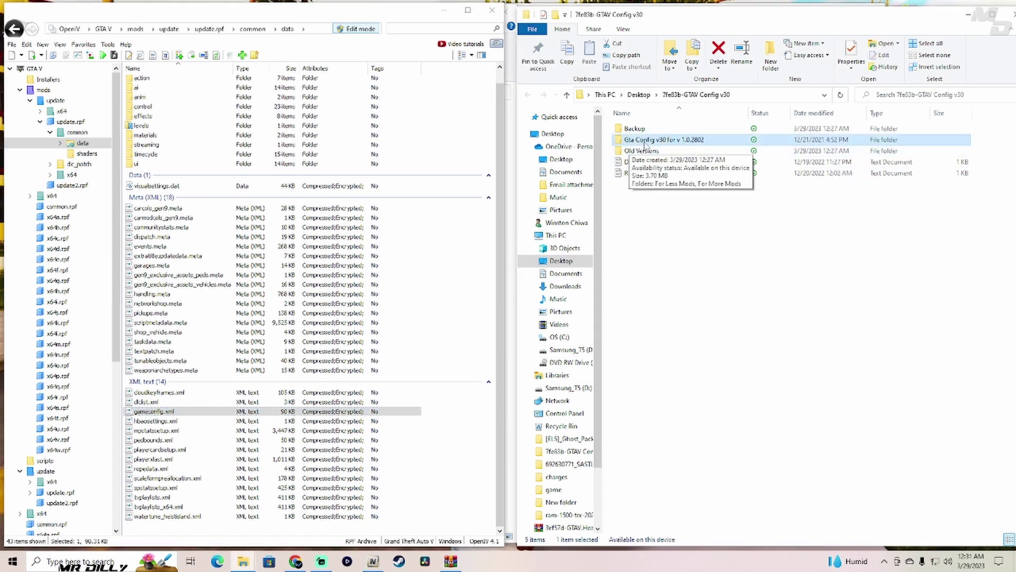
double_click(676, 139)
drag(650, 163, 662, 136)
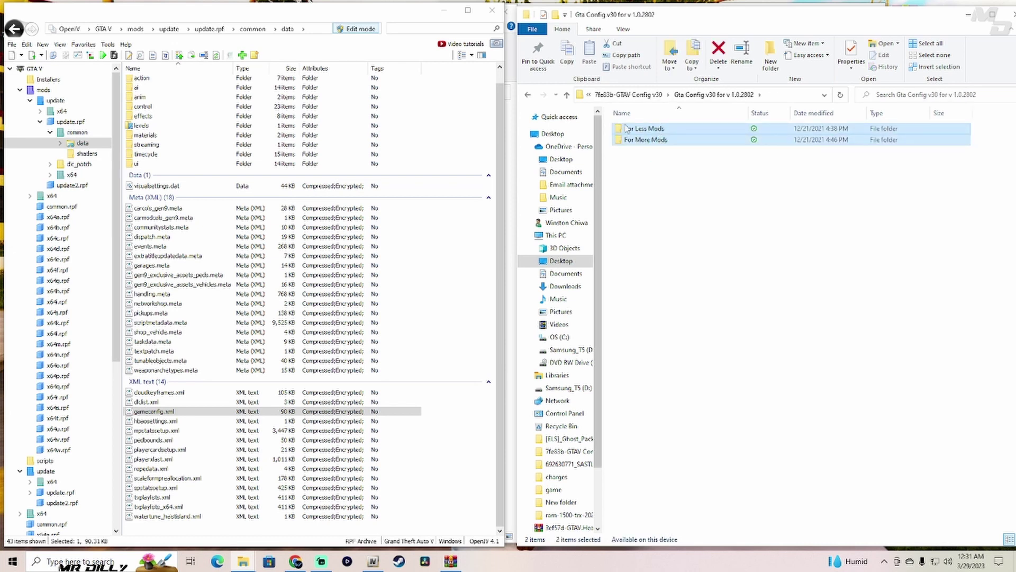
click(662, 132)
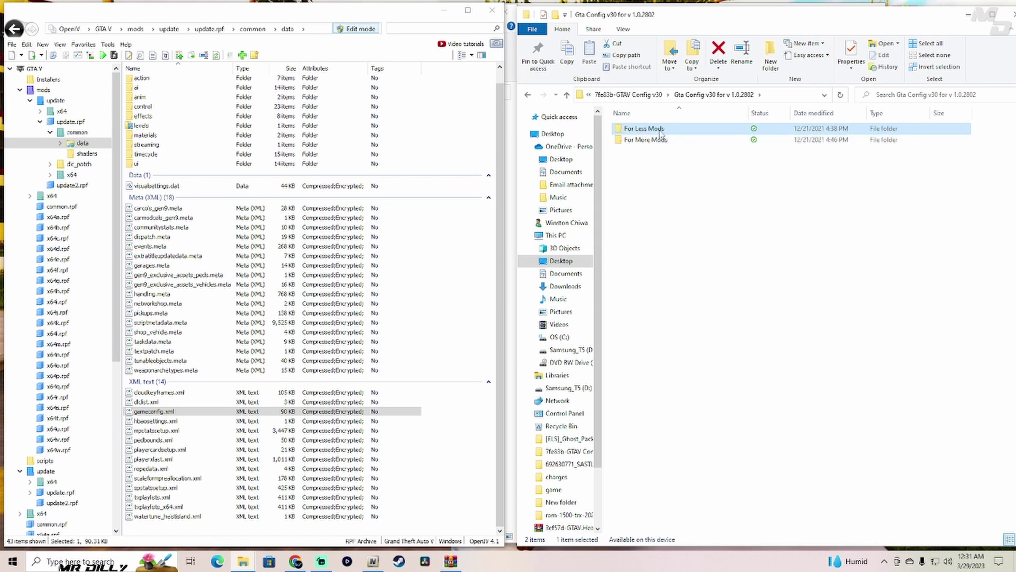
click(631, 140)
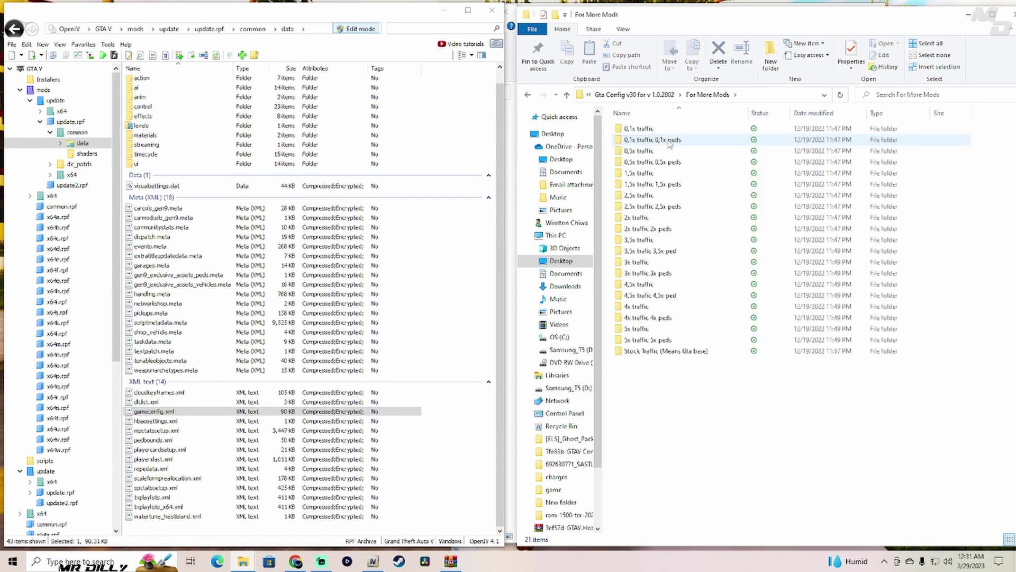
Look over the traffic and peds variants in For More Mods, including the 3x traffic 3x peds folder
drag(644, 385, 671, 127)
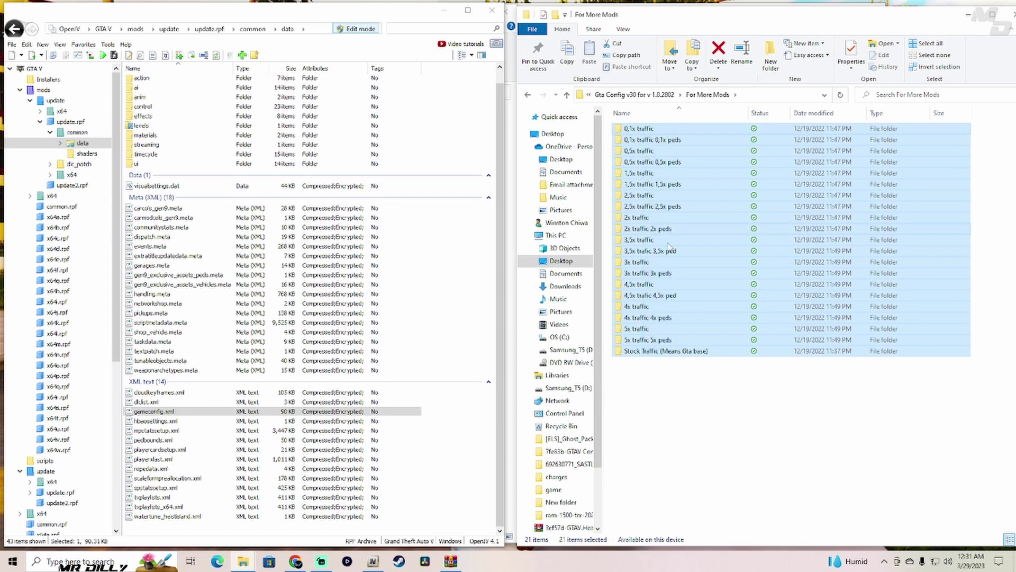
click(669, 388)
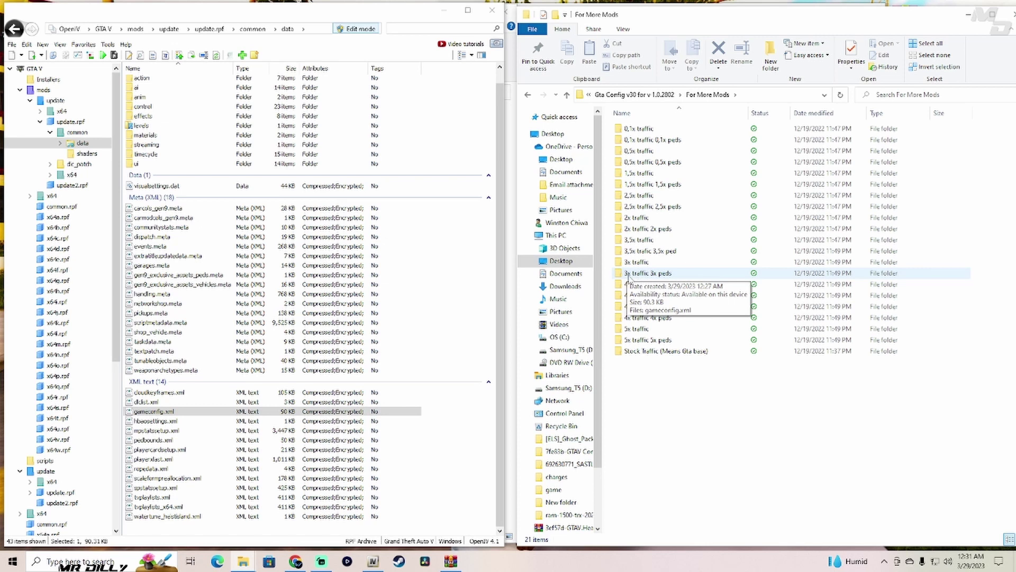
click(629, 278)
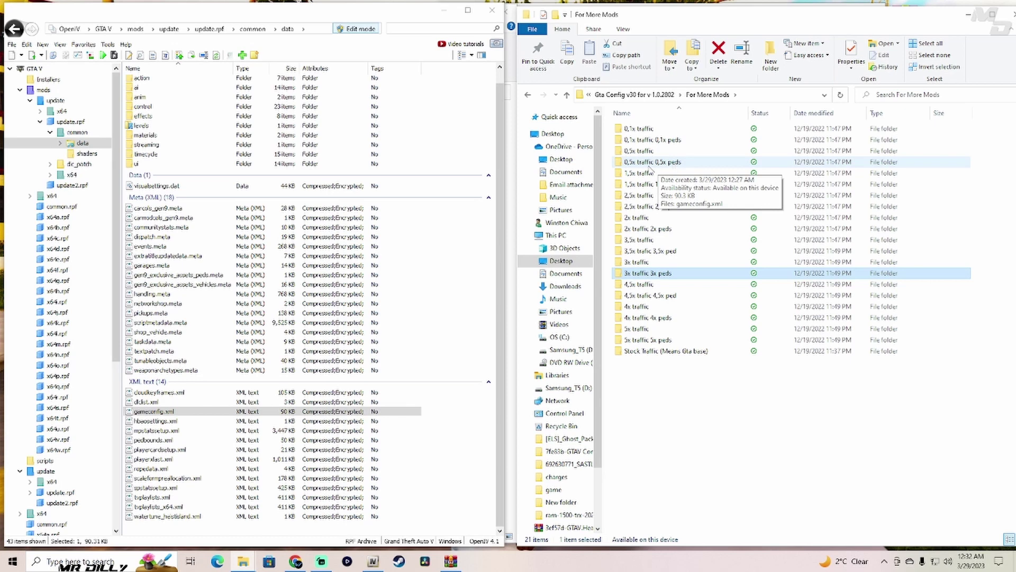
Replace gameconfig.xml in the mods archive's data folder with the one from the 0,5x traffic 0,5x peds folder
double_click(644, 162)
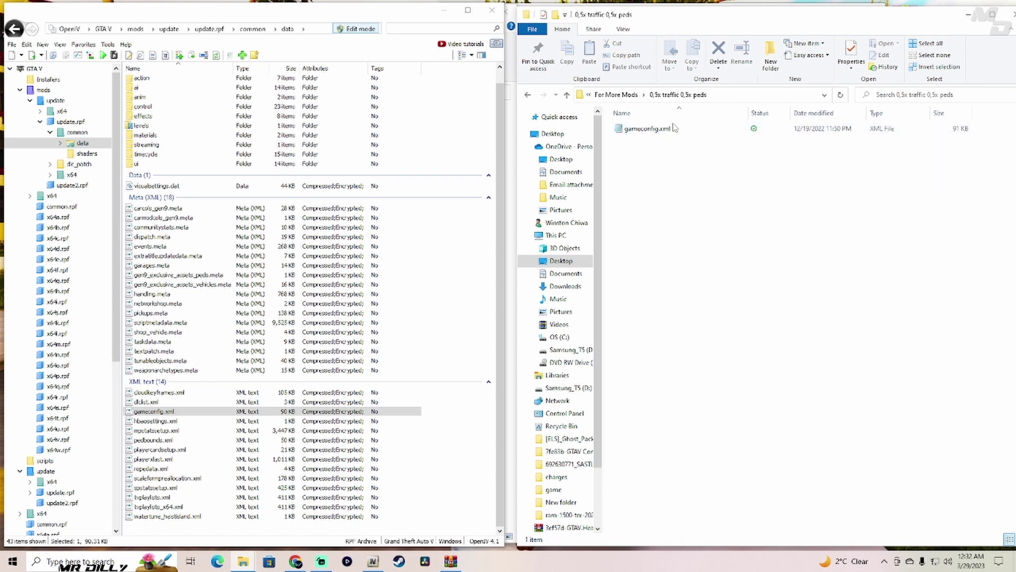
click(696, 129)
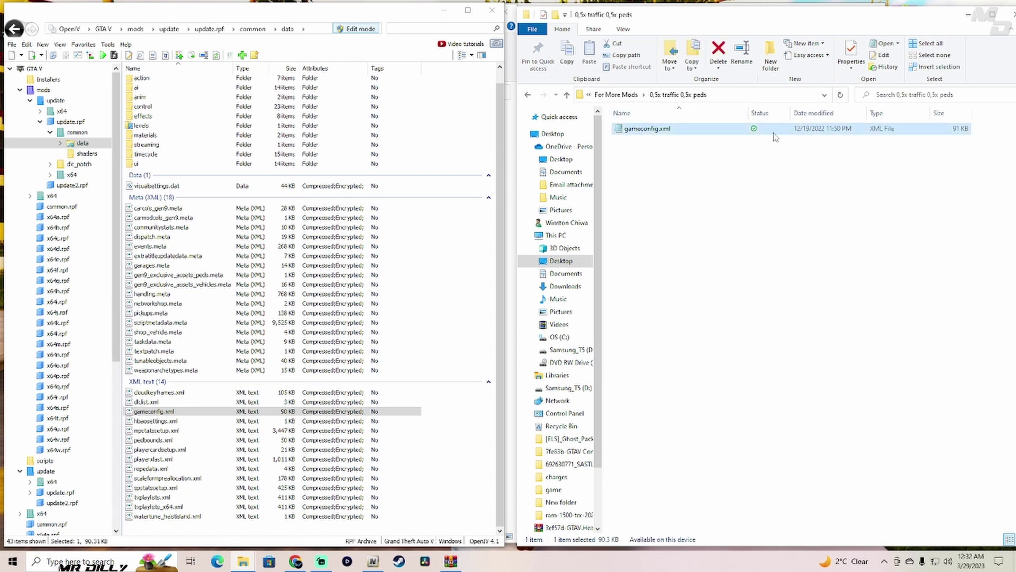
drag(776, 131, 443, 448)
click(130, 413)
drag(777, 135, 449, 452)
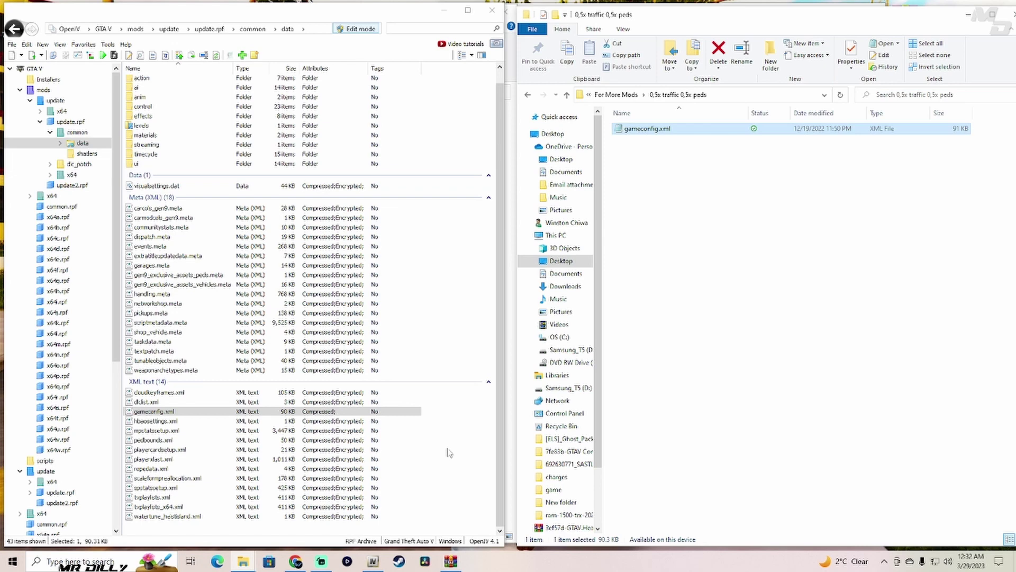
Close the gameconfig windows and OpenIV, and set the used GTAV Config v30 archive aside on the desktop
drag(913, 25, 803, 110)
click(910, 29)
click(918, 105)
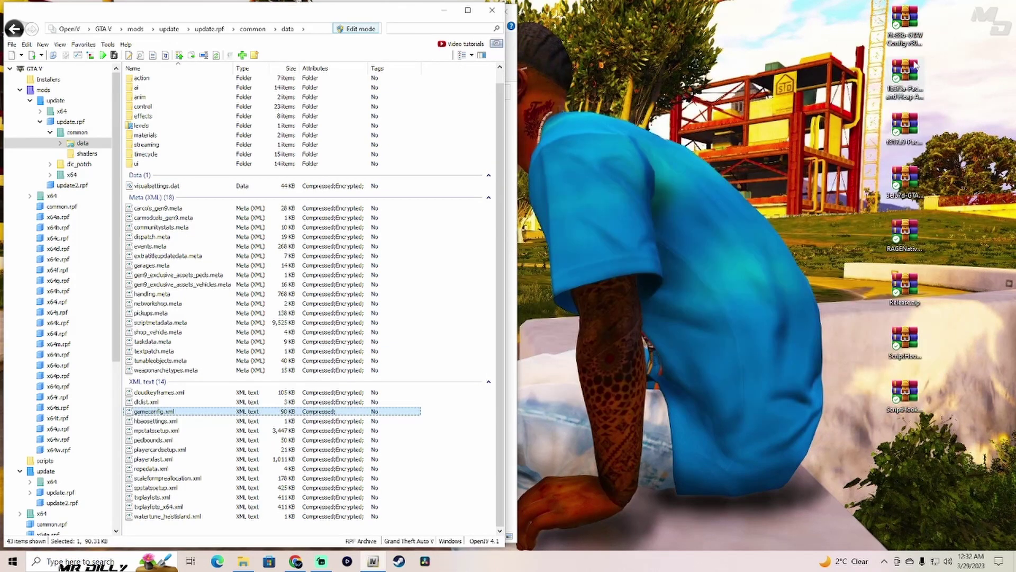
drag(905, 24, 583, 23)
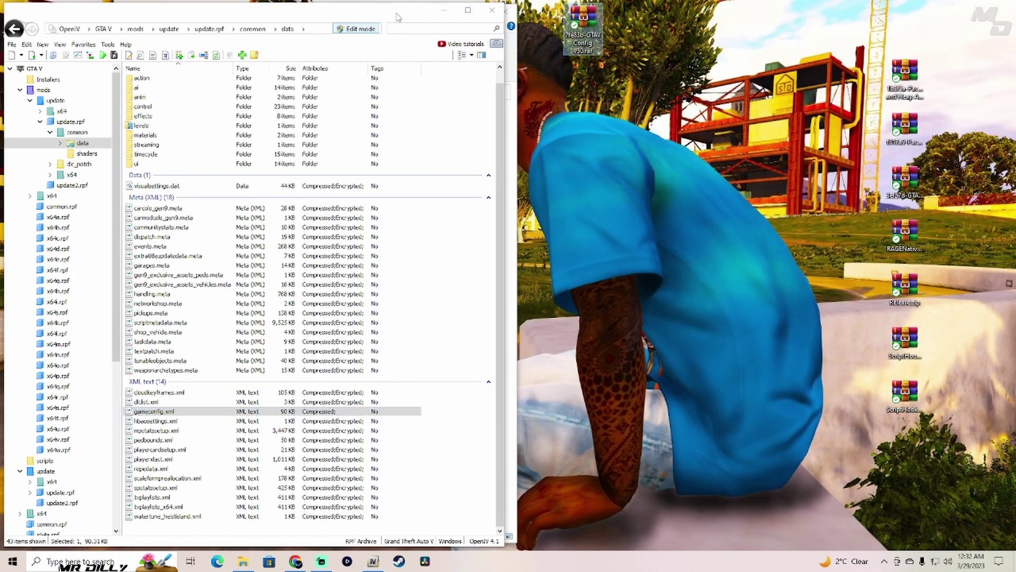
drag(398, 17, 669, 37)
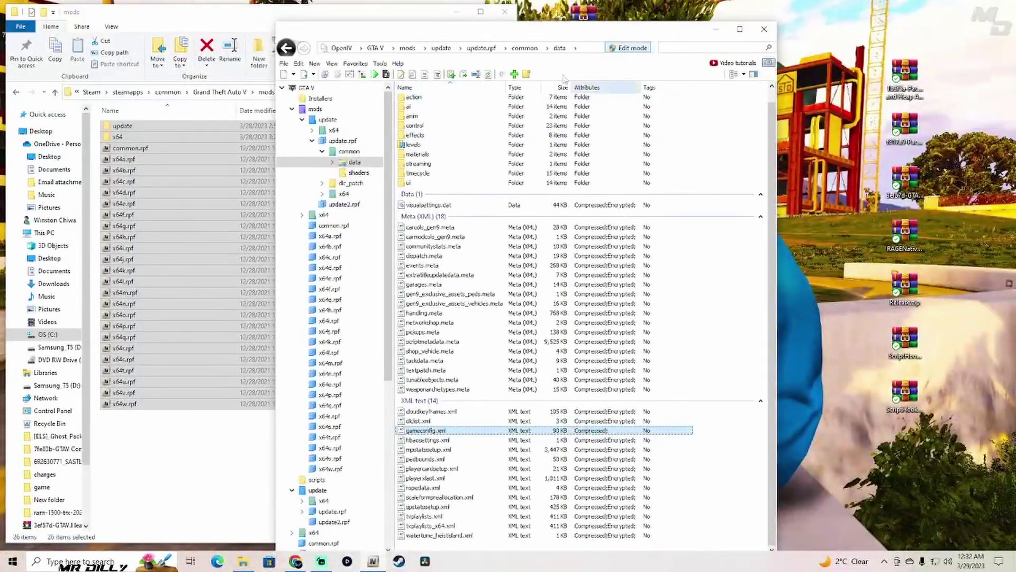
click(646, 51)
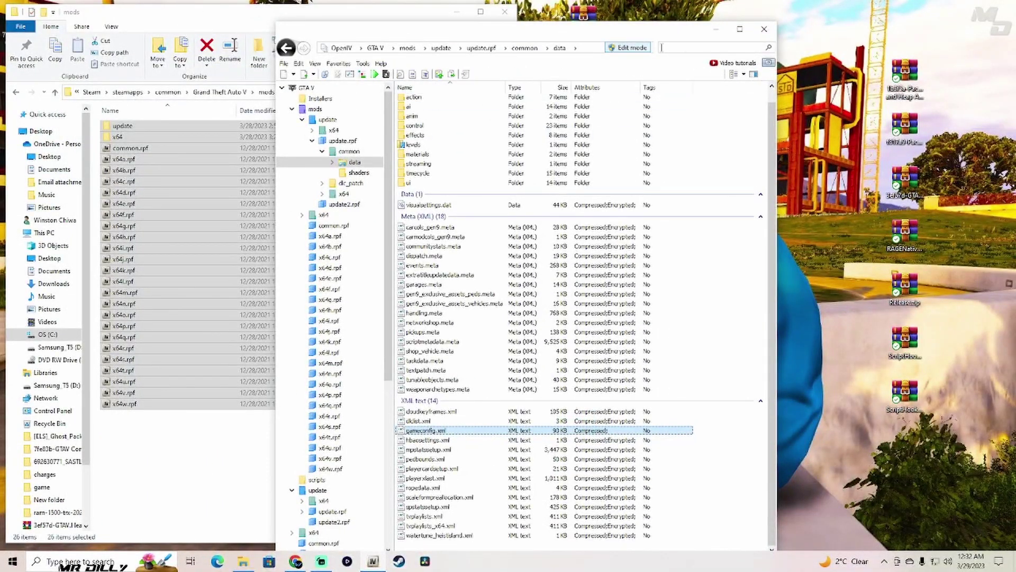
click(764, 30)
Go up to the Grand Theft Auto V folder and open the Packfilelimit and Heap Ajuster INI Files archive beside it
mouse_move(303, 17)
mouse_down()
mouse_move(516, 16)
mouse_move(320, 16)
mouse_up()
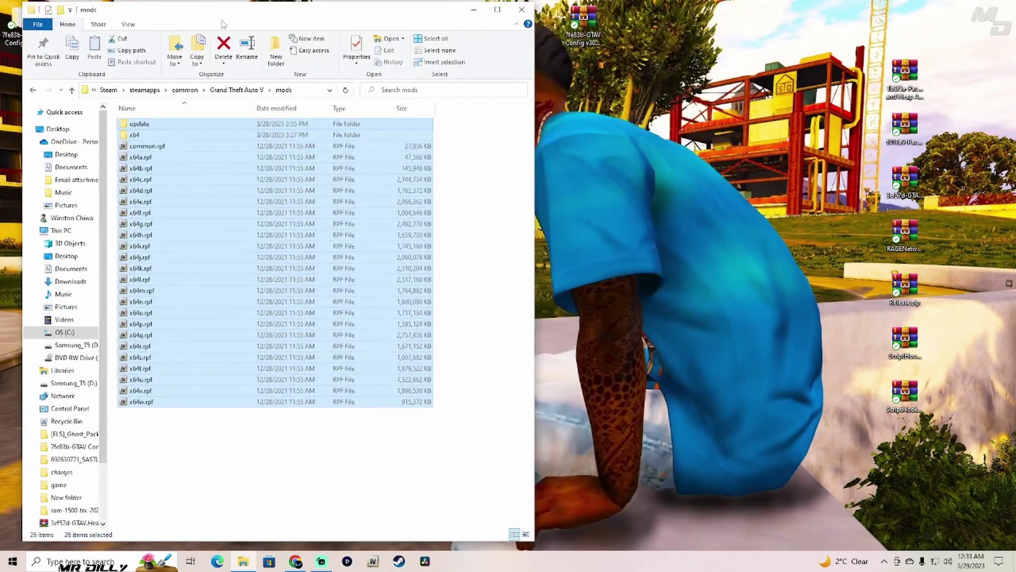
click(237, 91)
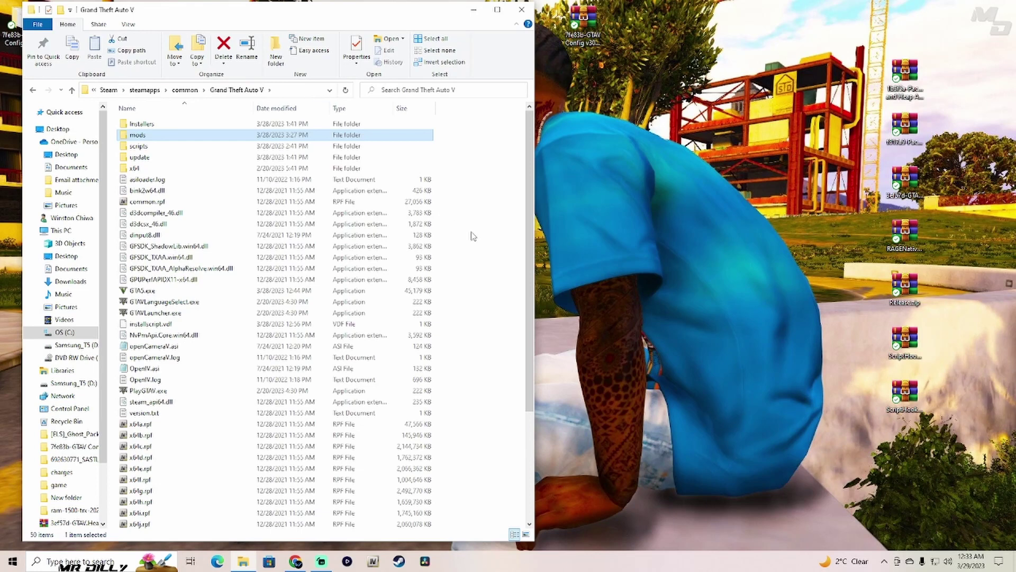
click(519, 195)
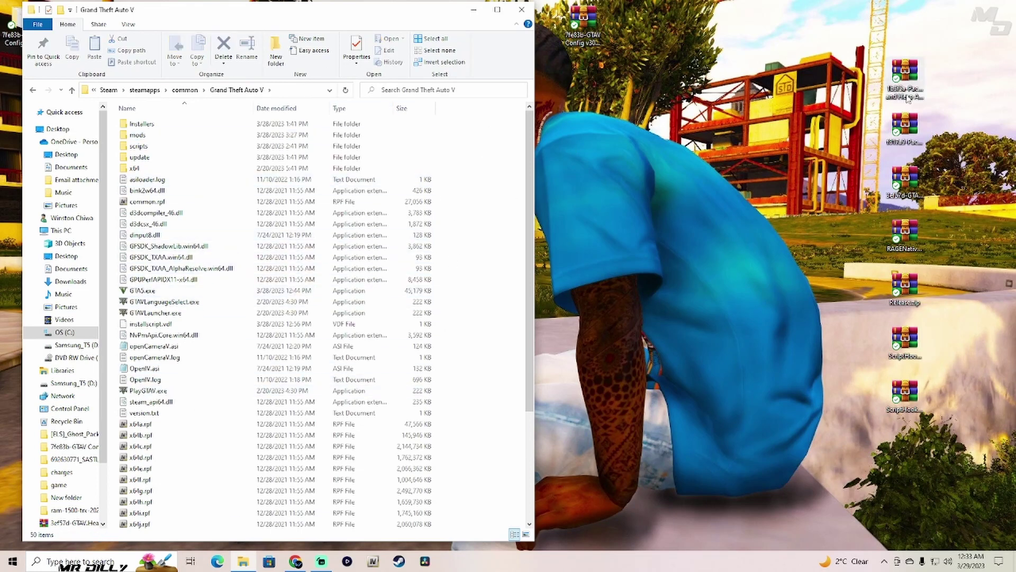
double_click(905, 74)
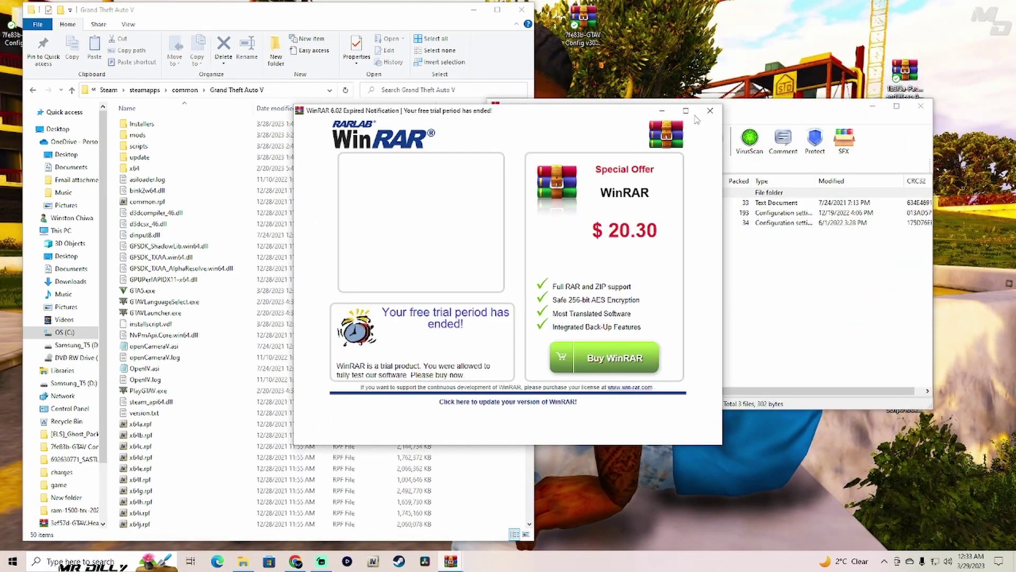
click(710, 111)
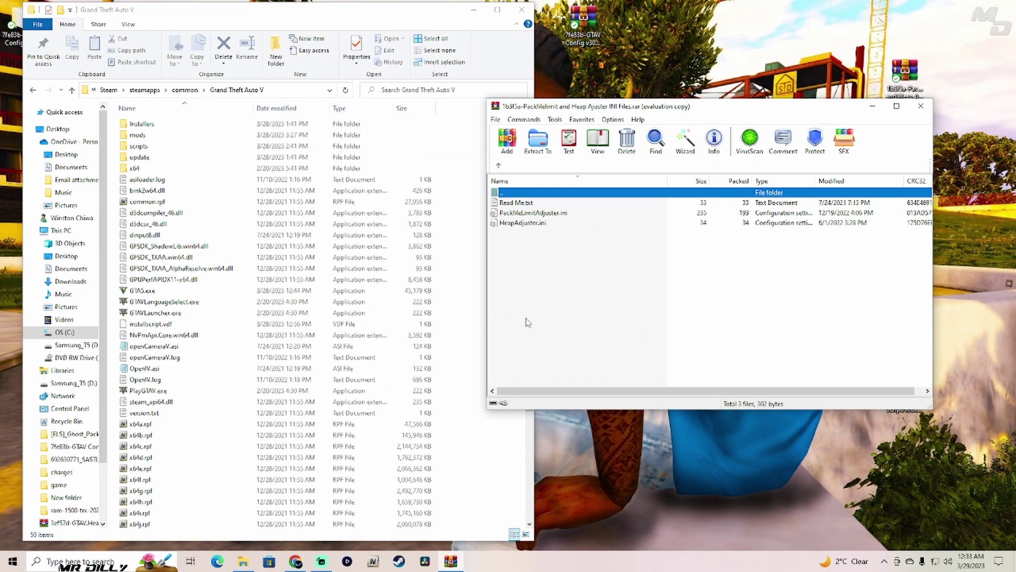
Check the Gameconfig download page in Chrome for the Packfile & Heap Limit Adjuster INI Files entry under All Versions
click(296, 561)
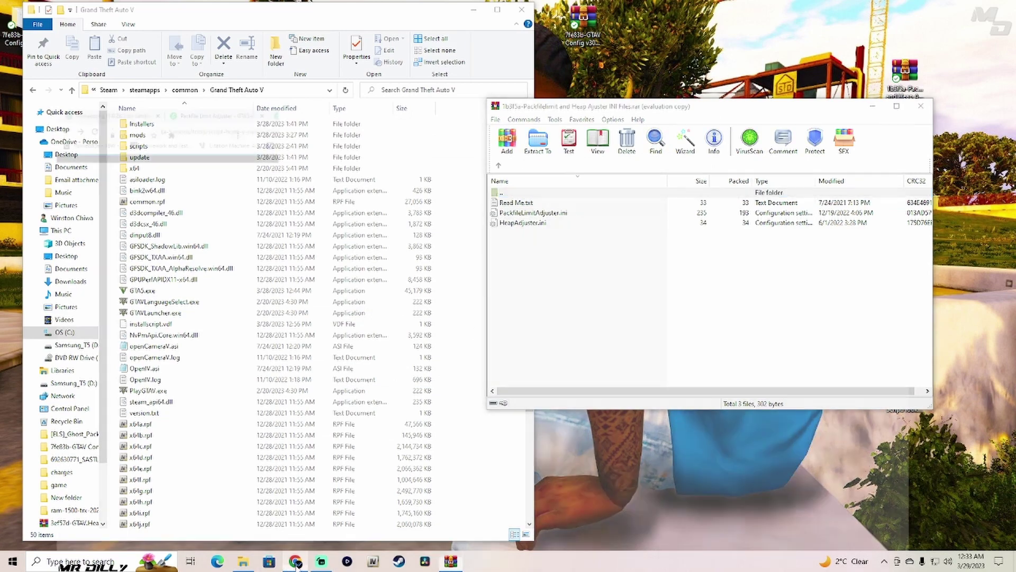
click(66, 9)
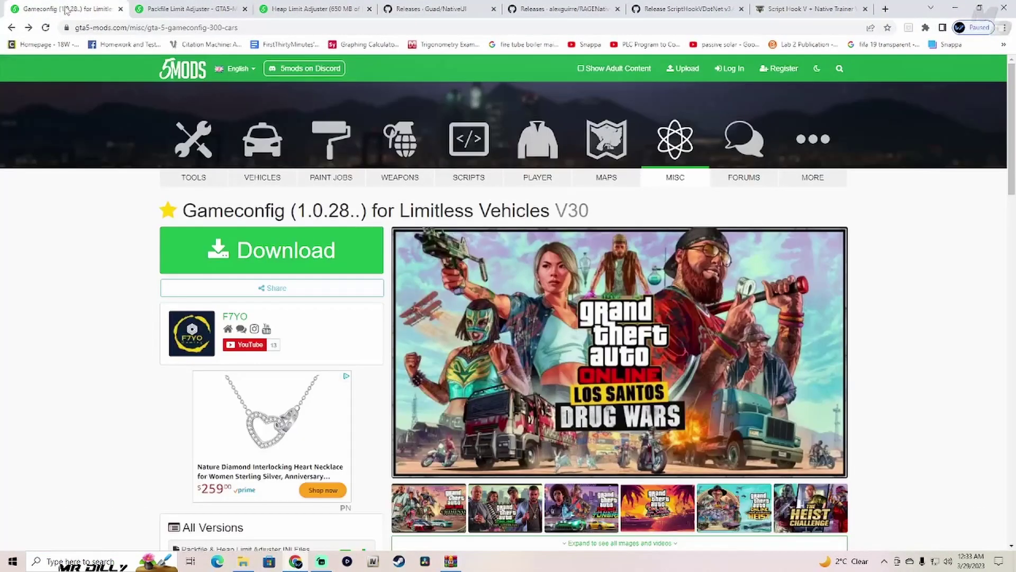
scroll(172, 332, down, 7)
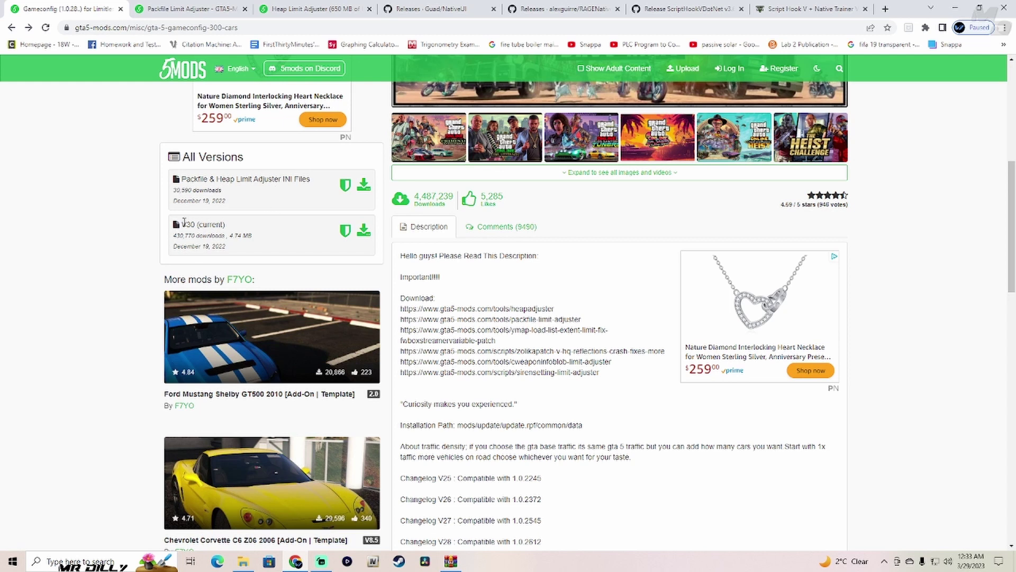
click(274, 229)
drag(181, 178, 292, 179)
click(320, 189)
click(955, 10)
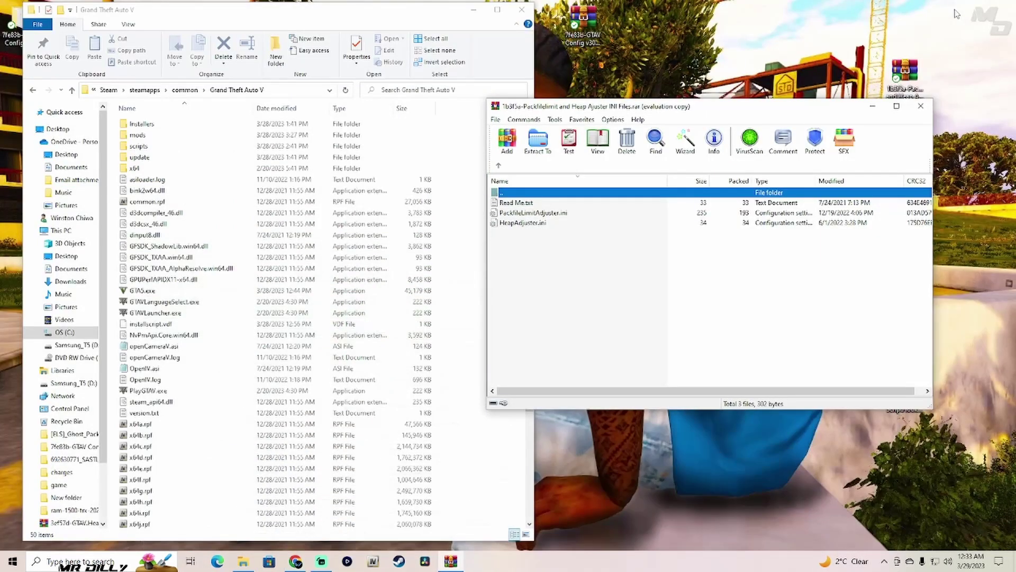
Extract the Packfilelimit and Heap Ajuster INI Files archive to a desktop folder and place its window beside the Grand Theft Auto V folder
click(686, 140)
click(723, 335)
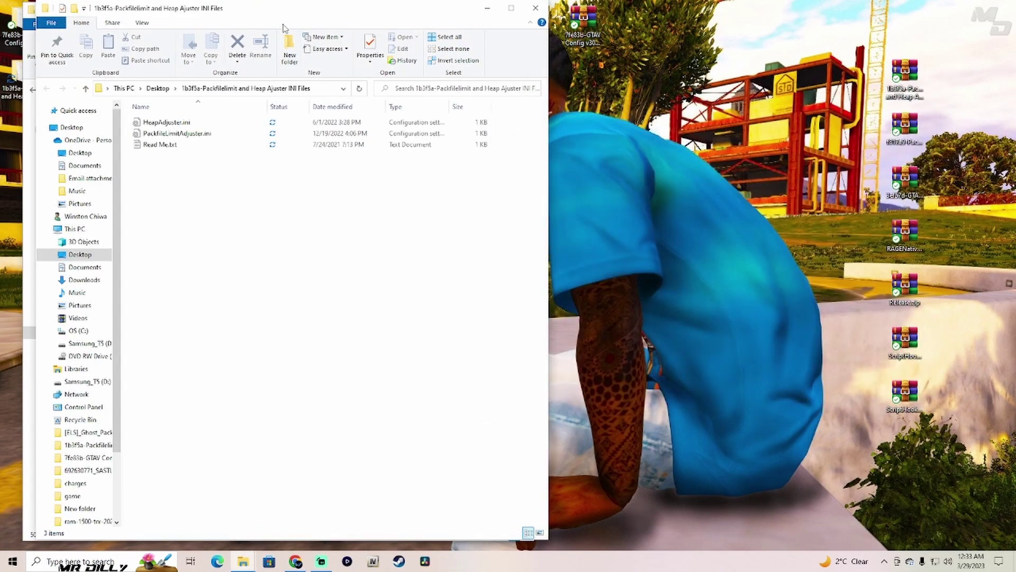
drag(288, 8, 798, 16)
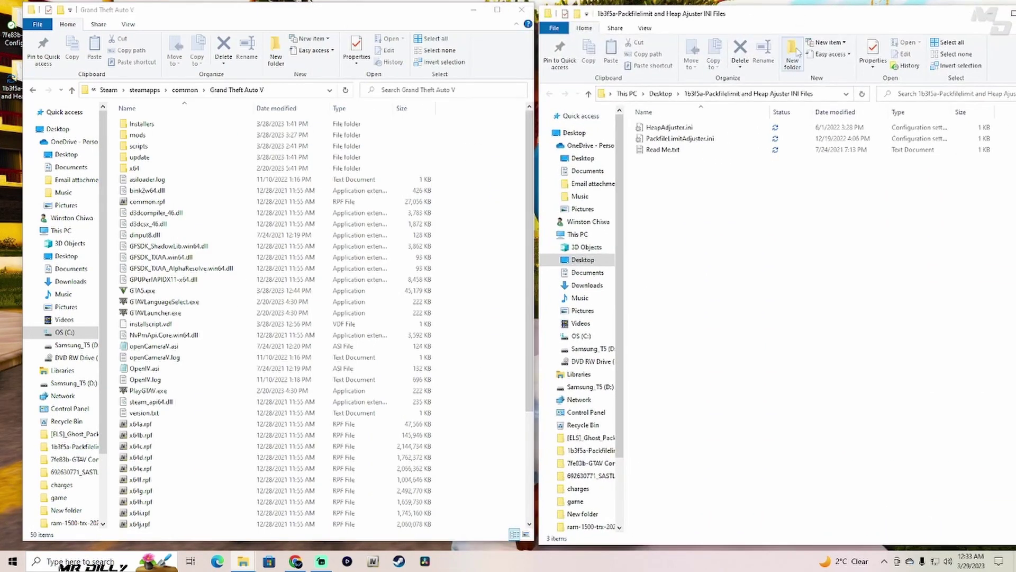
Move HeapAdjuster.ini and PackfileLimitAdjuster.ini into the Grand Theft Auto V folder, then close the extracted folder and set its archive aside on the desktop
click(663, 130)
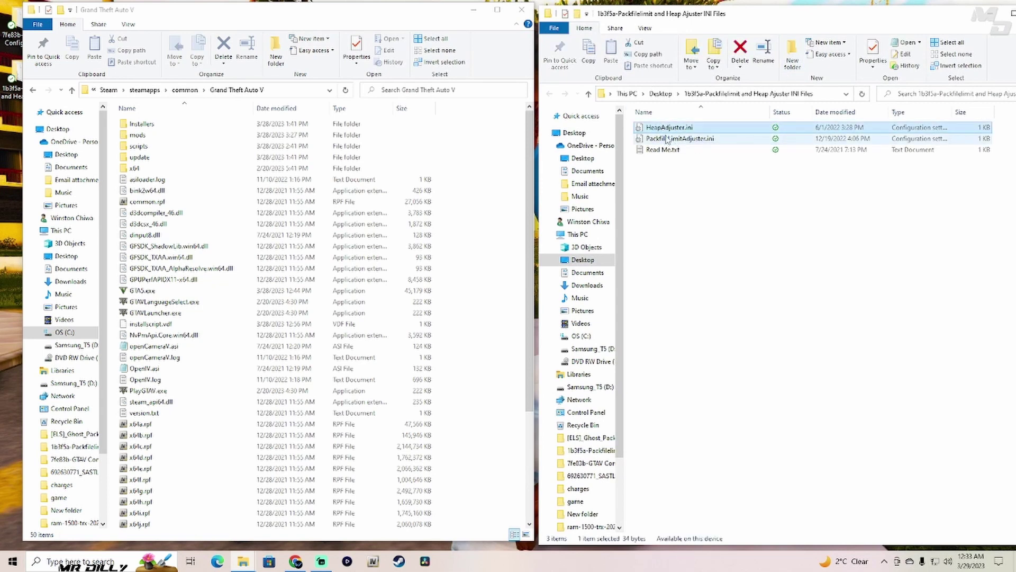
ctrl+click(668, 139)
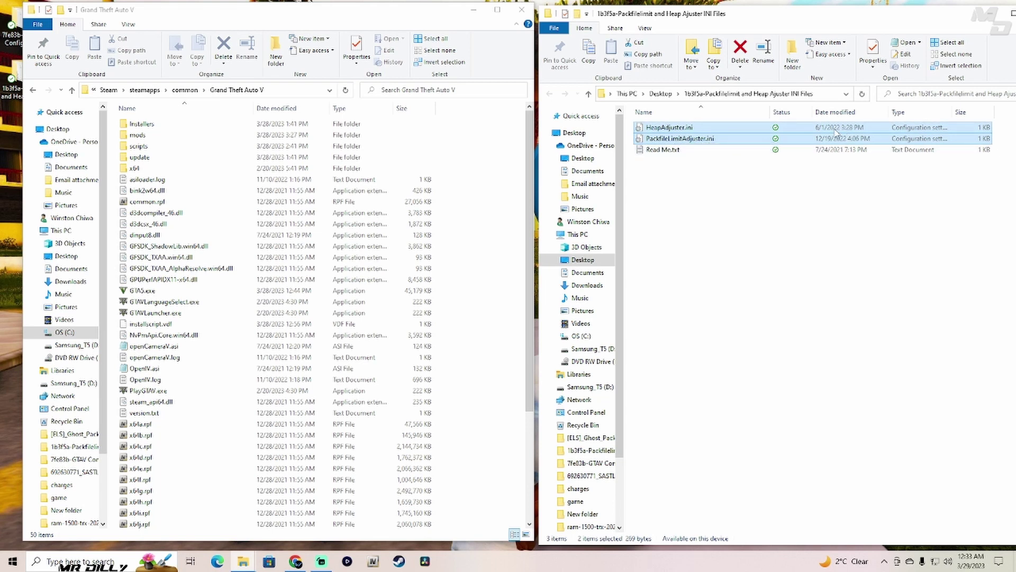
drag(833, 133, 489, 433)
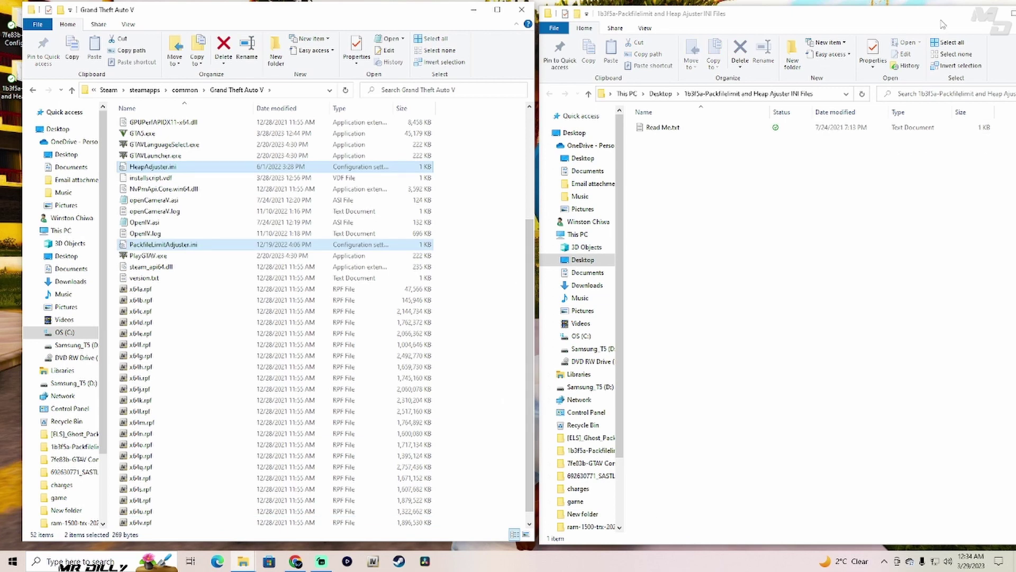
key(alt+F4)
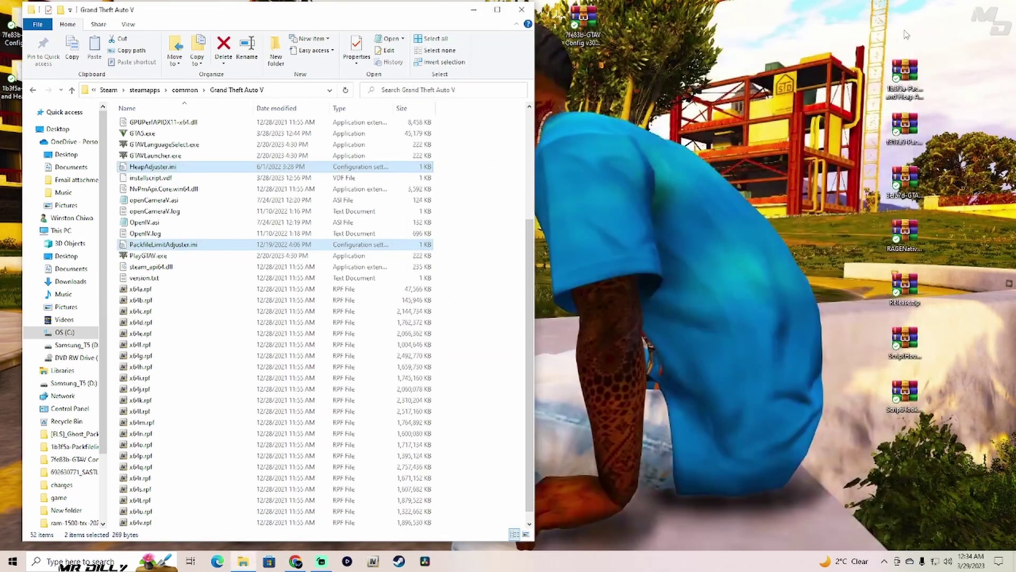
drag(905, 77, 646, 45)
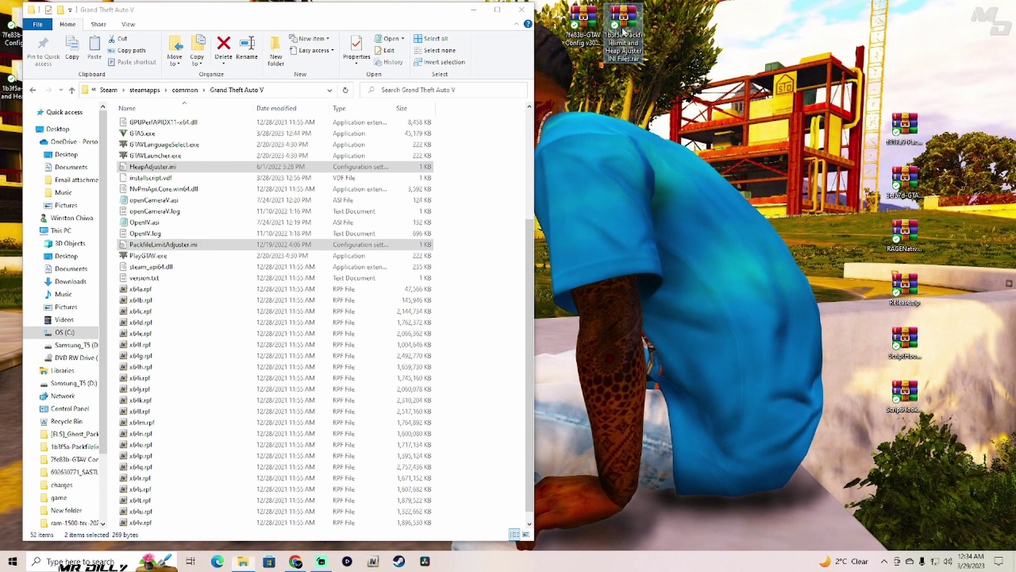
Open the PackfileLimitAdjuster.zip archive, dismiss the WinRAR licence notice, and place the window beside the game folder
double_click(625, 32)
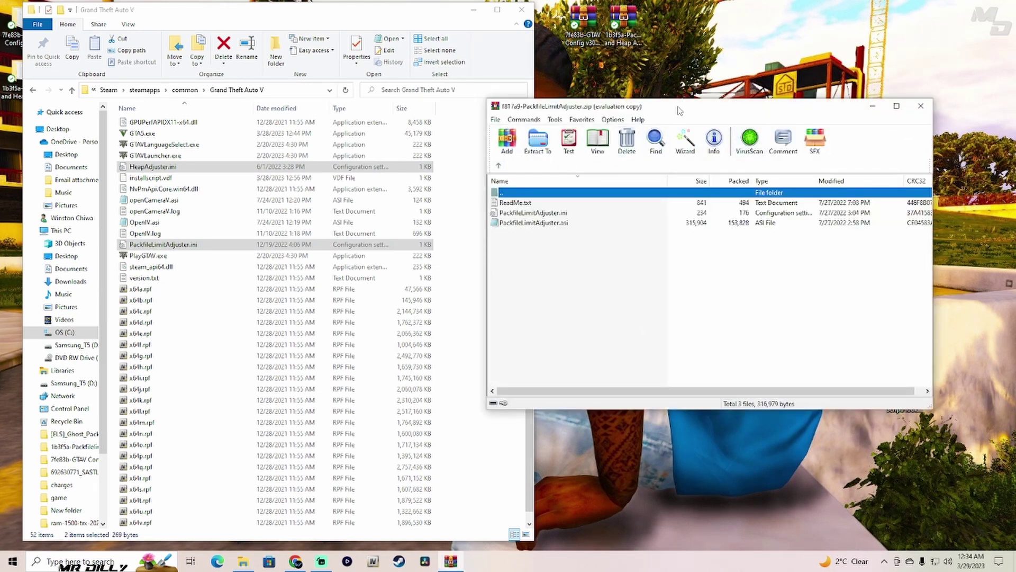
click(766, 262)
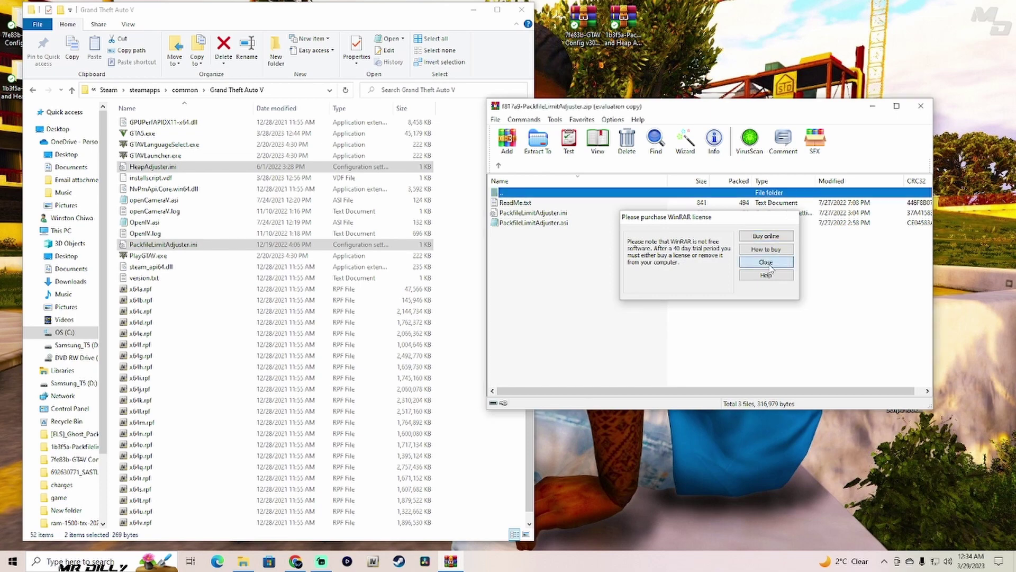
drag(714, 108, 807, 109)
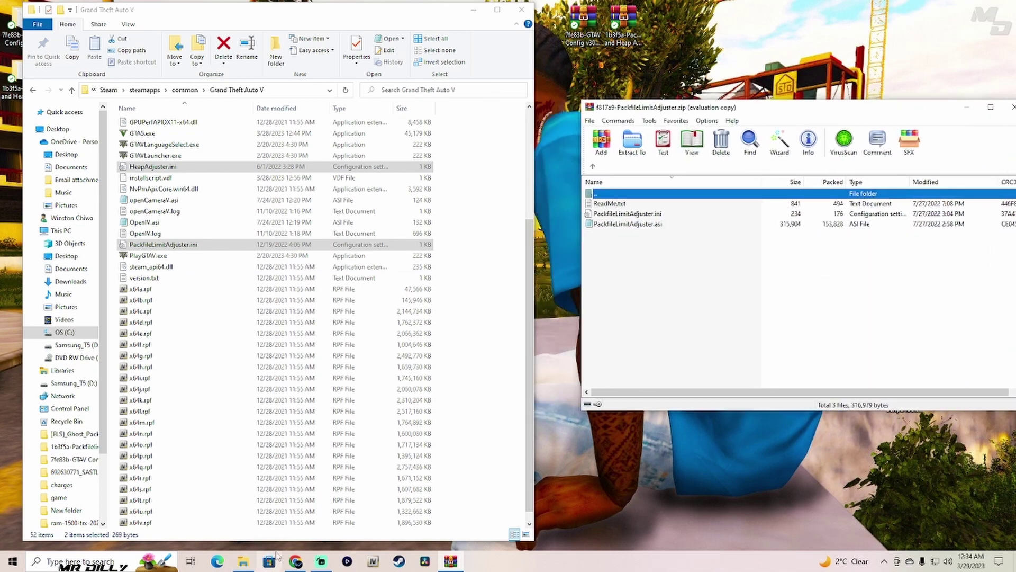
Check the heapadjuster and packfile-limit-adjuster links on the Gameconfig page in Chrome, along with the Packfile and Heap Limit Adjuster download pages
click(296, 561)
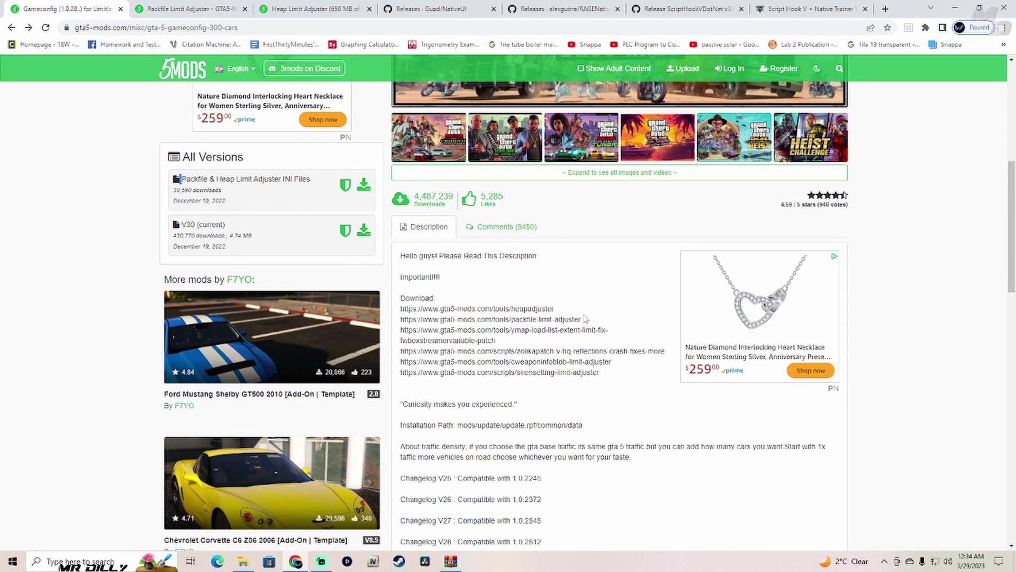
drag(581, 321, 402, 308)
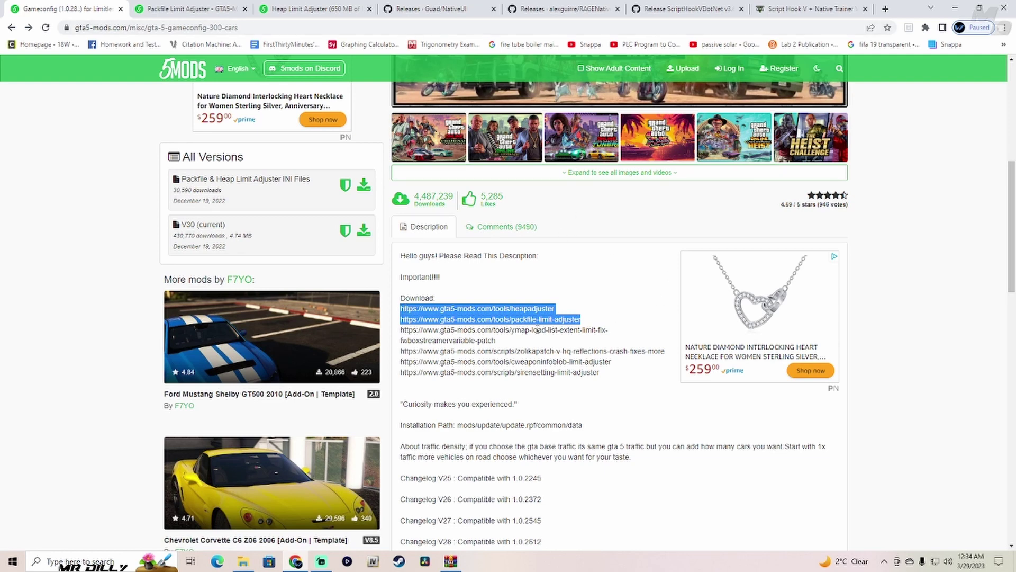
click(193, 9)
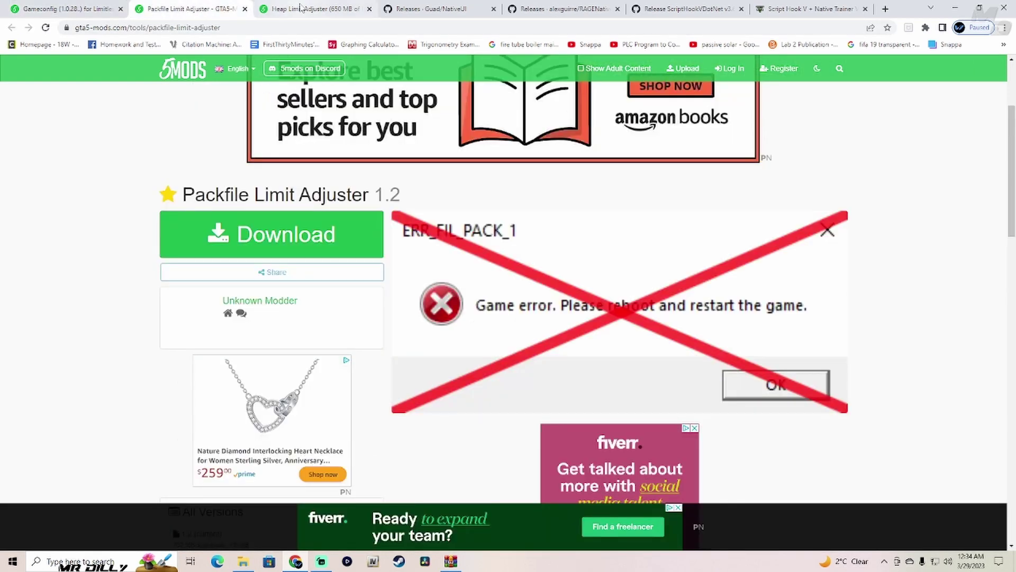
click(300, 8)
click(233, 9)
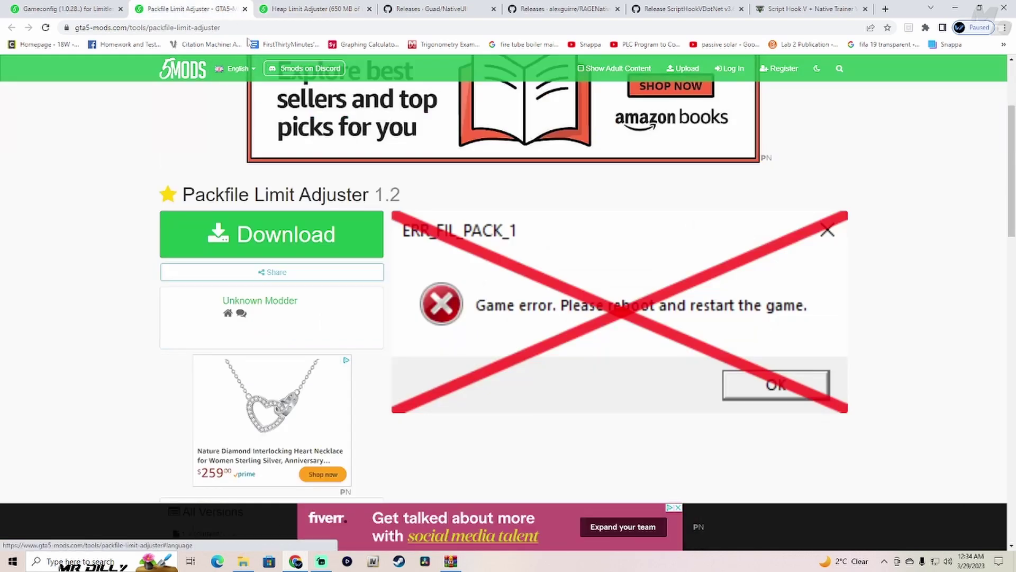
click(328, 9)
click(202, 13)
click(313, 10)
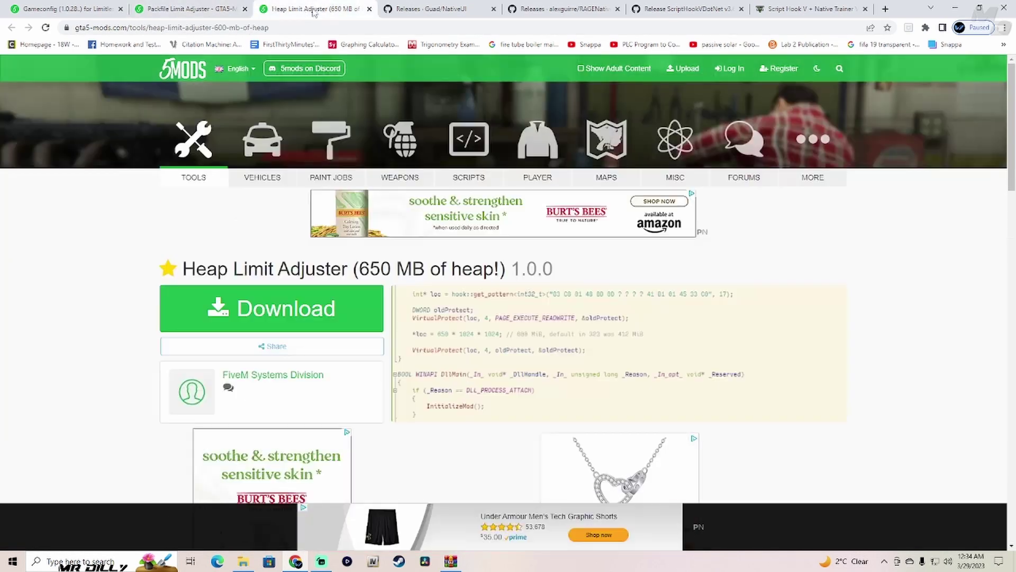
click(216, 12)
click(112, 12)
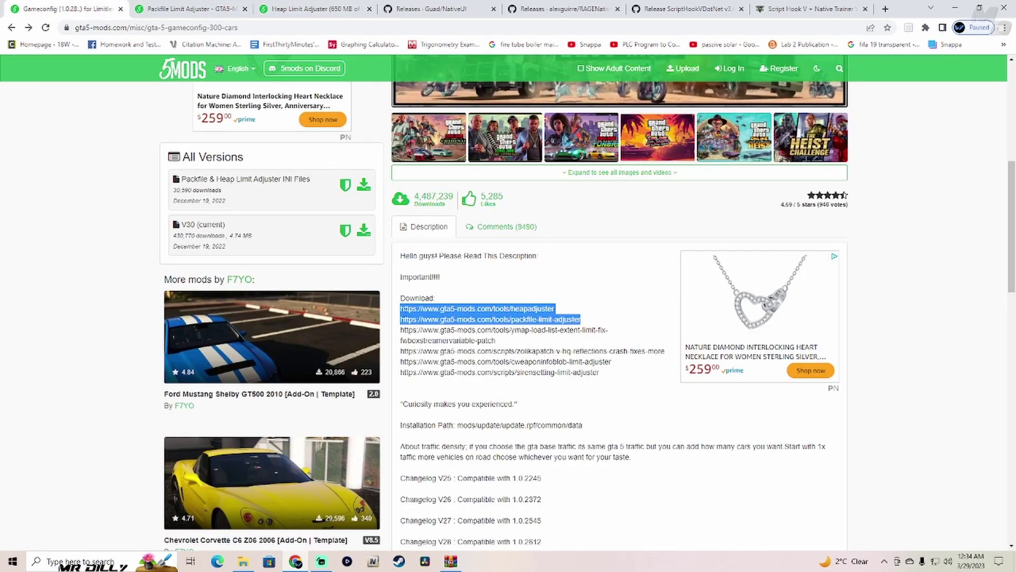
click(603, 320)
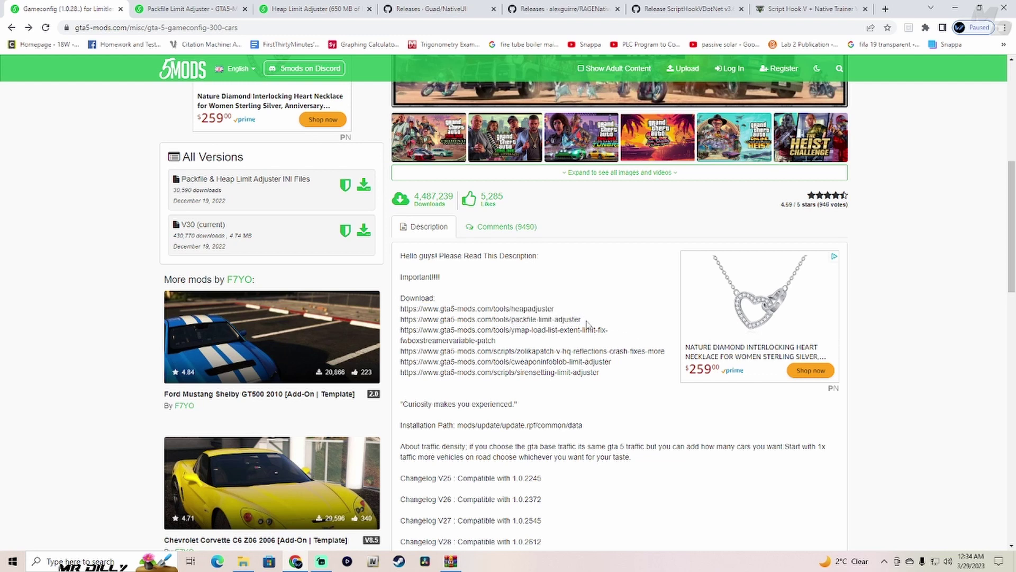
drag(586, 321, 401, 311)
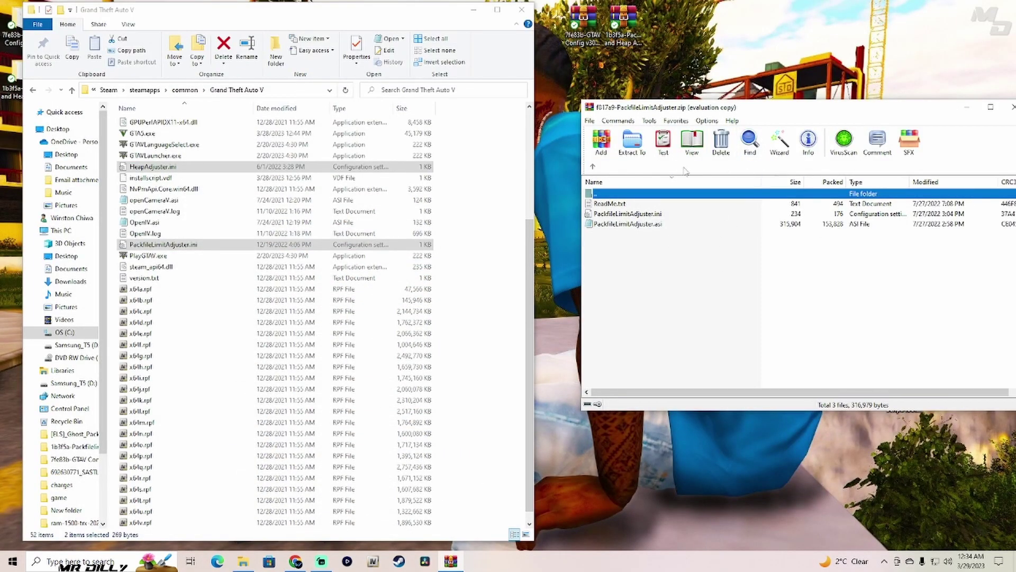
Extract PackfileLimitAdjuster.zip to a desktop folder, close the archive, and place the extracted folder beside the Grand Theft Auto V folder
click(752, 142)
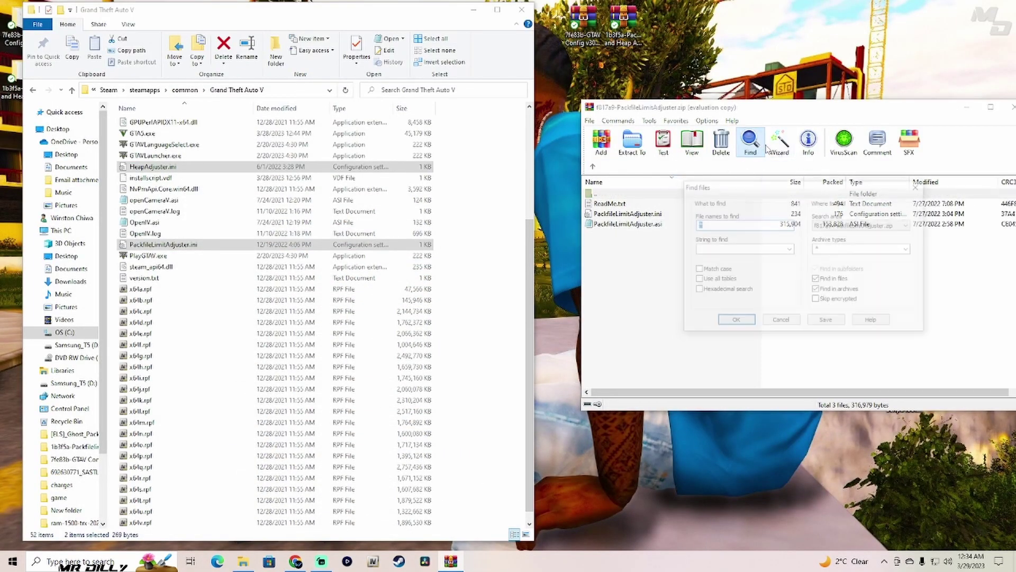
click(919, 186)
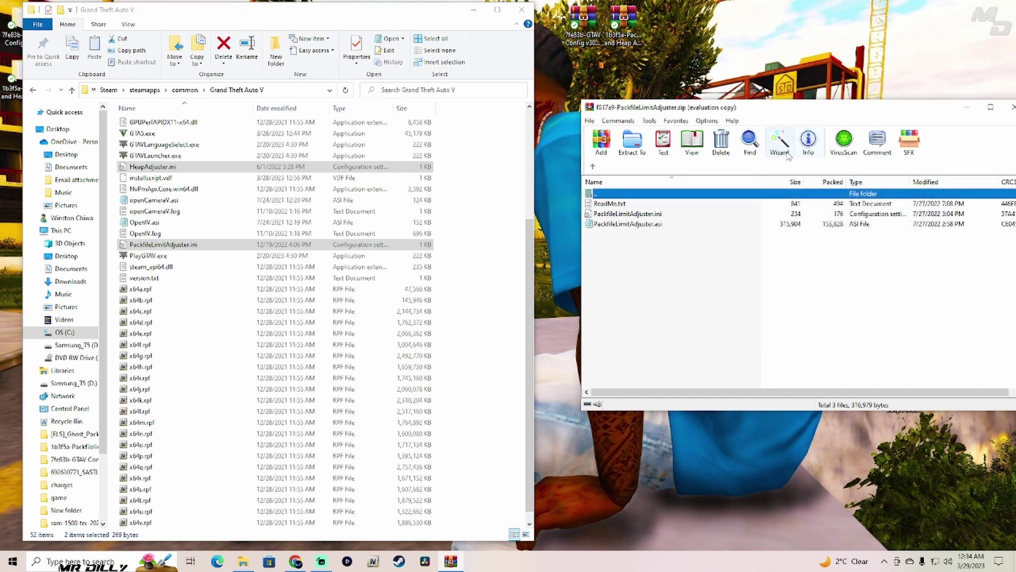
click(779, 141)
click(803, 333)
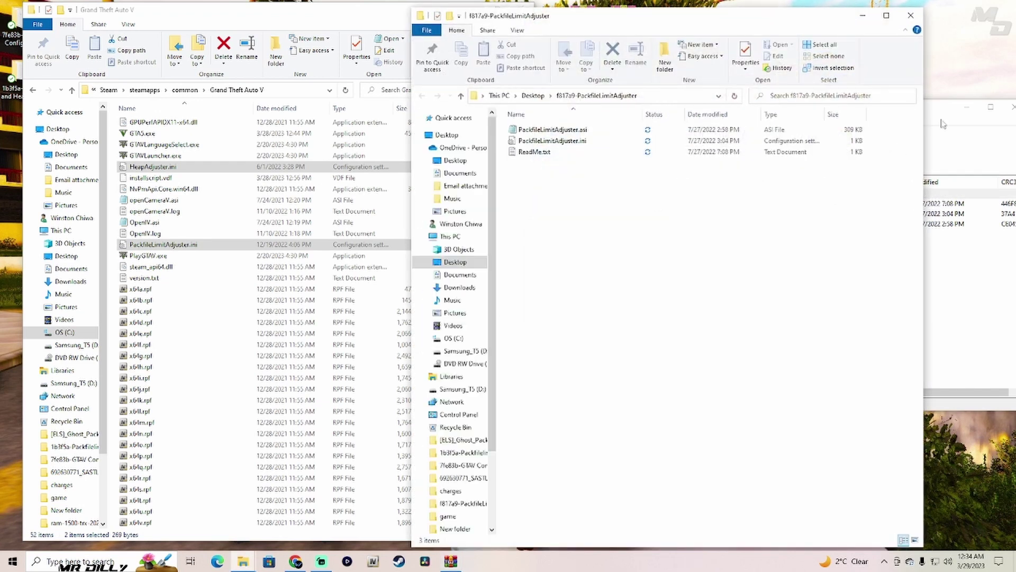
click(969, 108)
click(1011, 109)
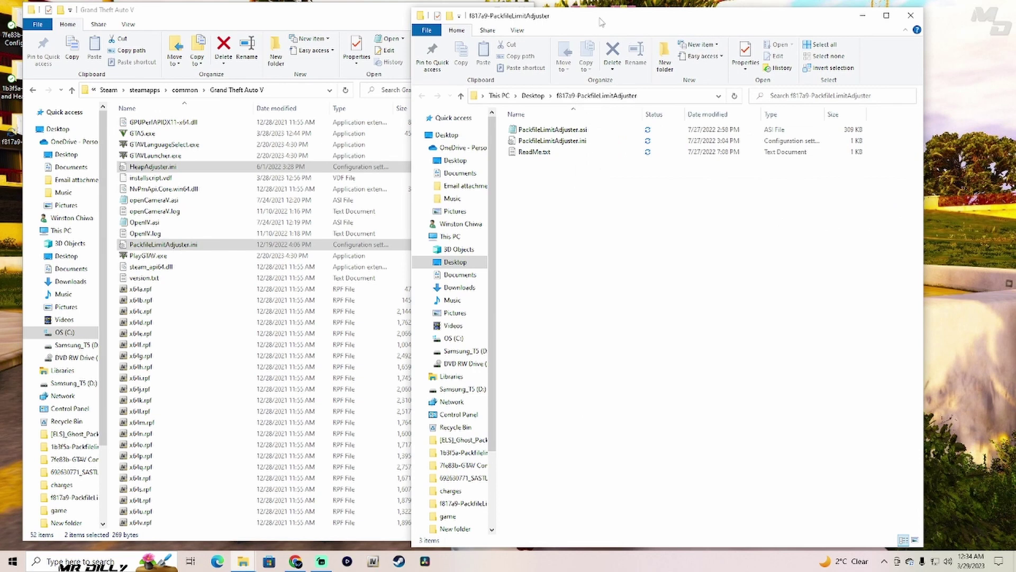
drag(602, 22, 736, 17)
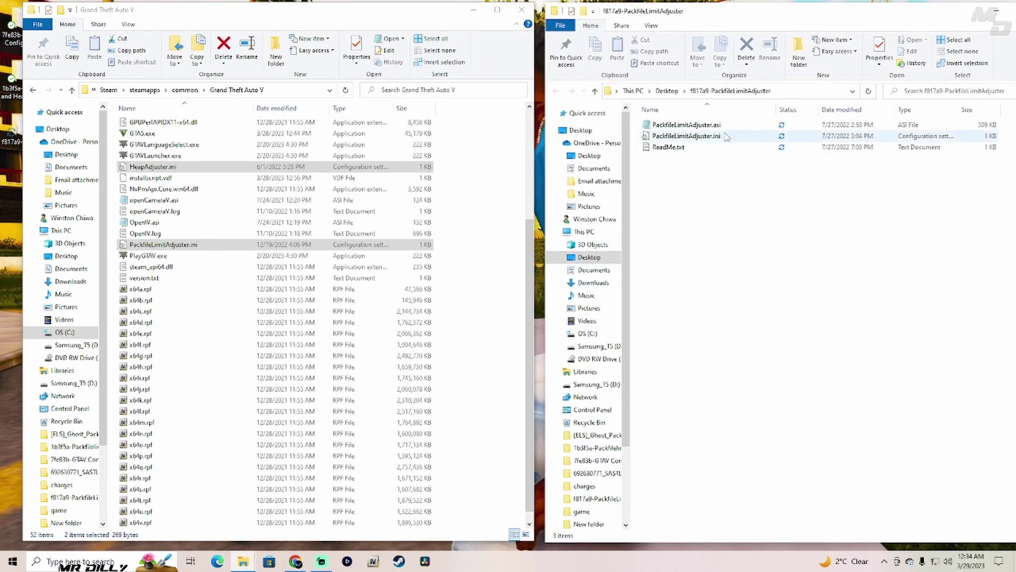
Move PackfileLimitAdjuster.asi into the Grand Theft Auto V folder, close the extracted folder, and set the used archive aside on the desktop
click(688, 128)
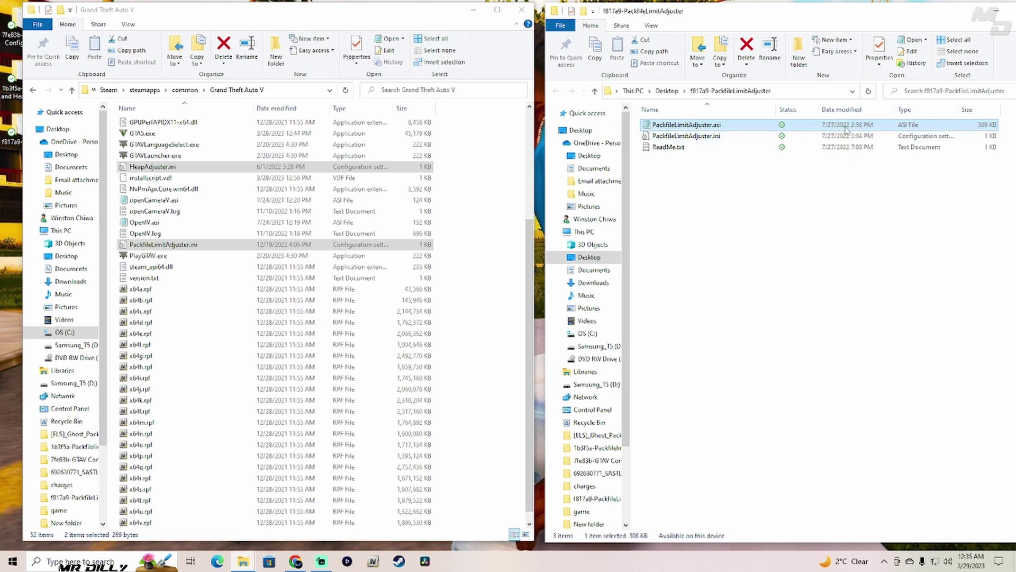
drag(808, 128, 485, 346)
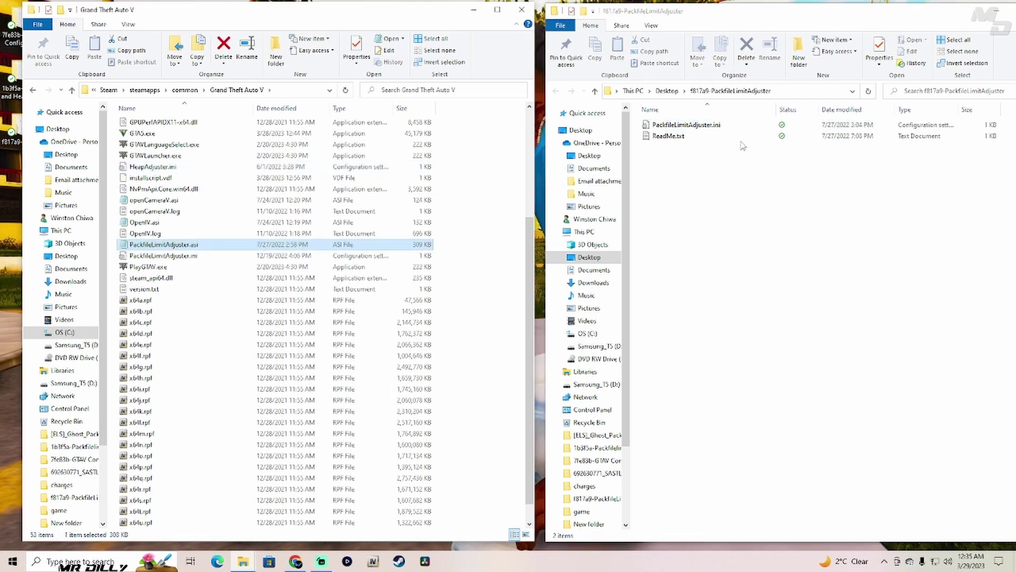
drag(882, 24, 773, 34)
click(847, 10)
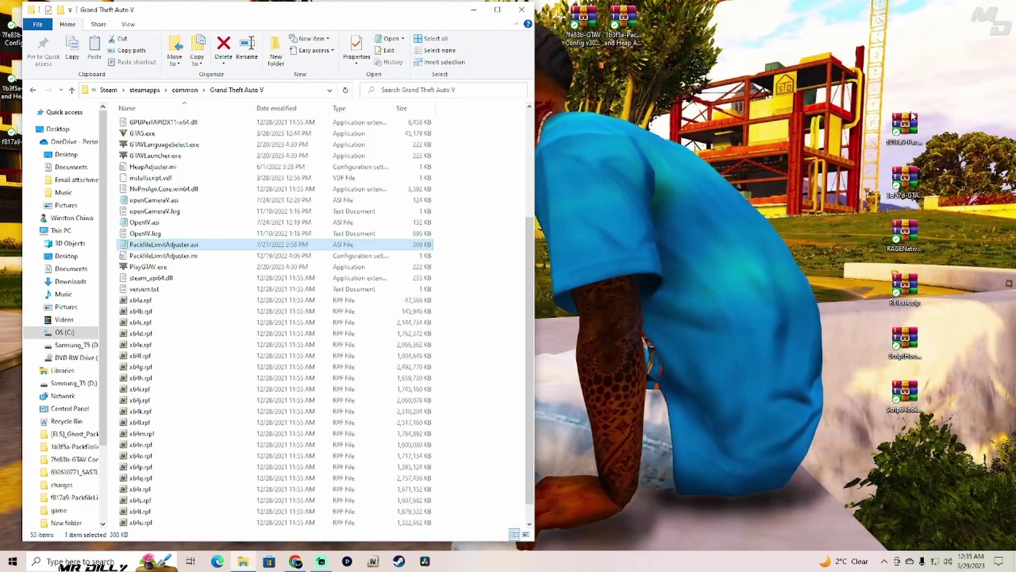
drag(905, 127, 662, 24)
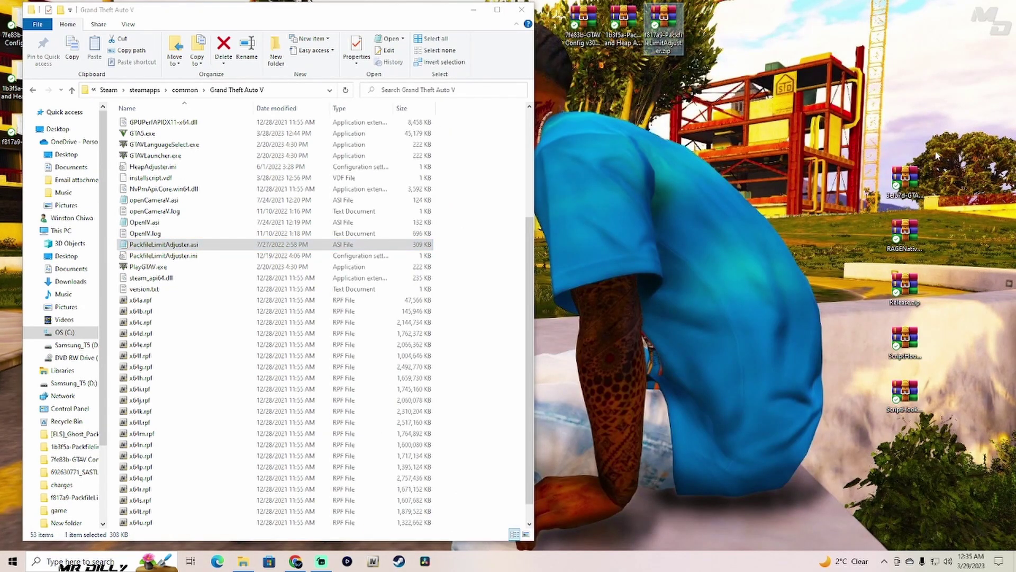
Extract the GTAV.HeapAdjuster.zip archive to a desktop folder and place its window beside the Grand Theft Auto V folder
double_click(902, 185)
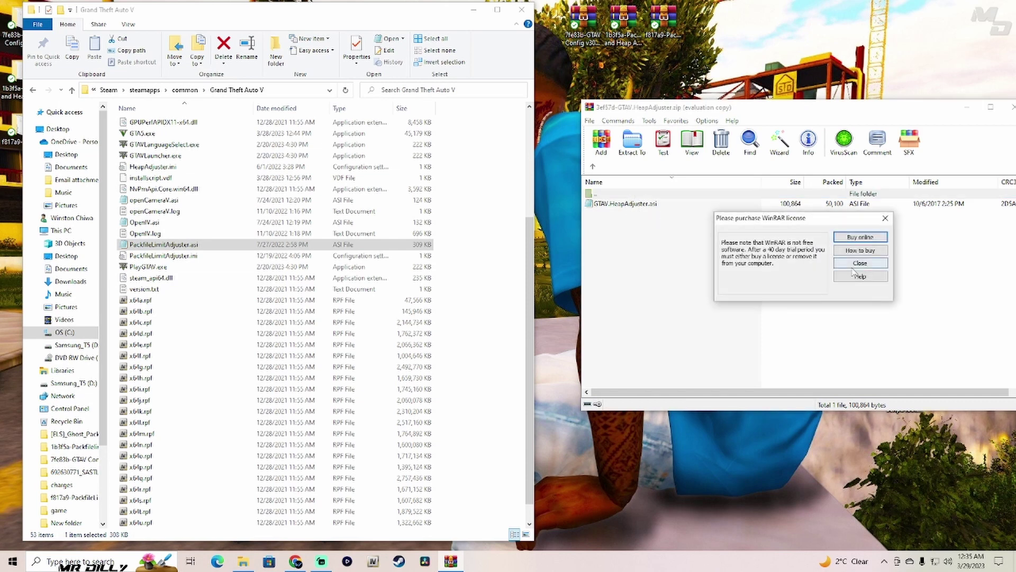
click(860, 265)
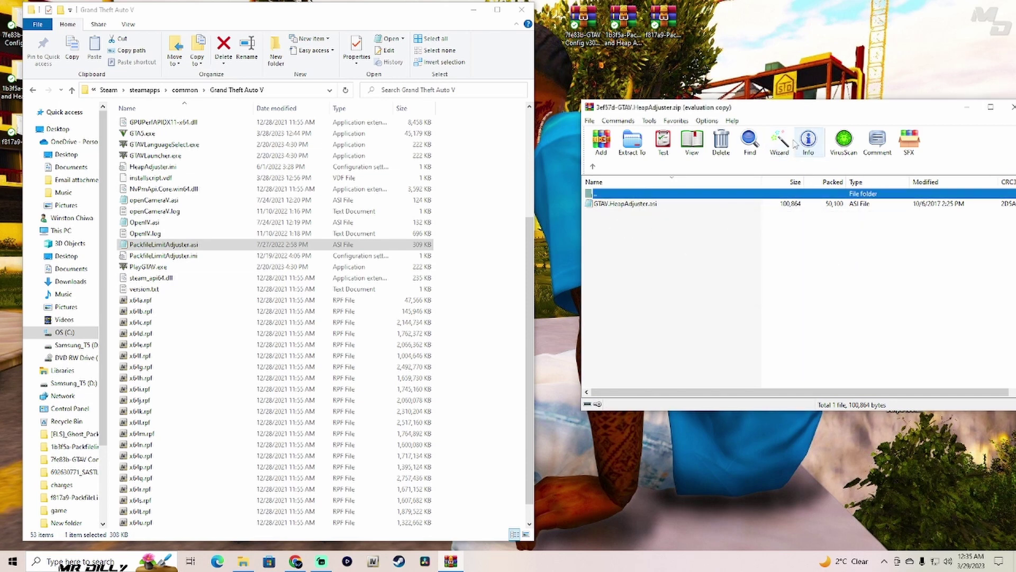
click(780, 140)
click(805, 333)
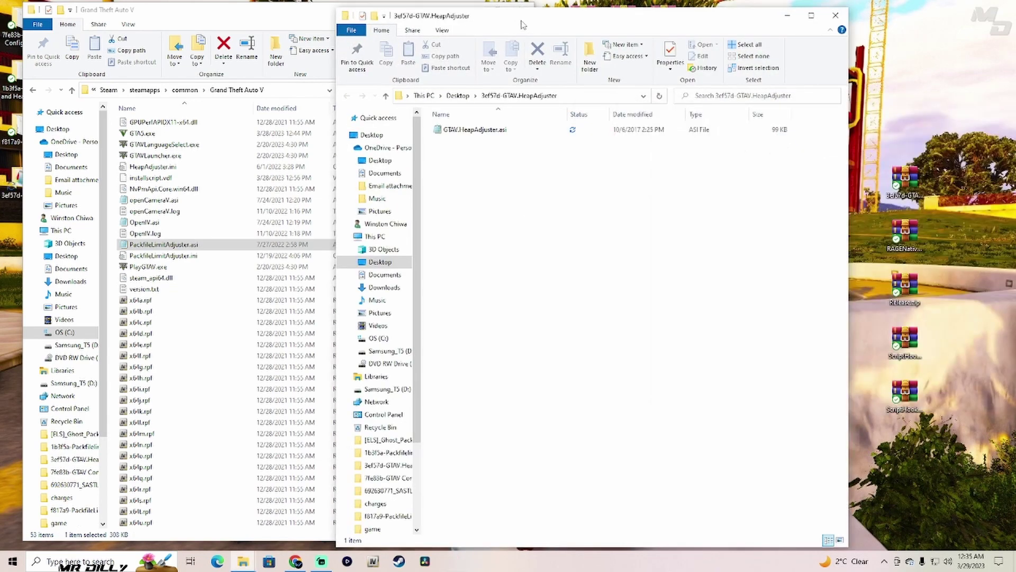
drag(504, 24, 712, 22)
Move GTAV.HeapAdjuster.asi into the Grand Theft Auto V folder, close the emptied folder, and set the HeapAdjuster archive aside on the desktop
click(804, 131)
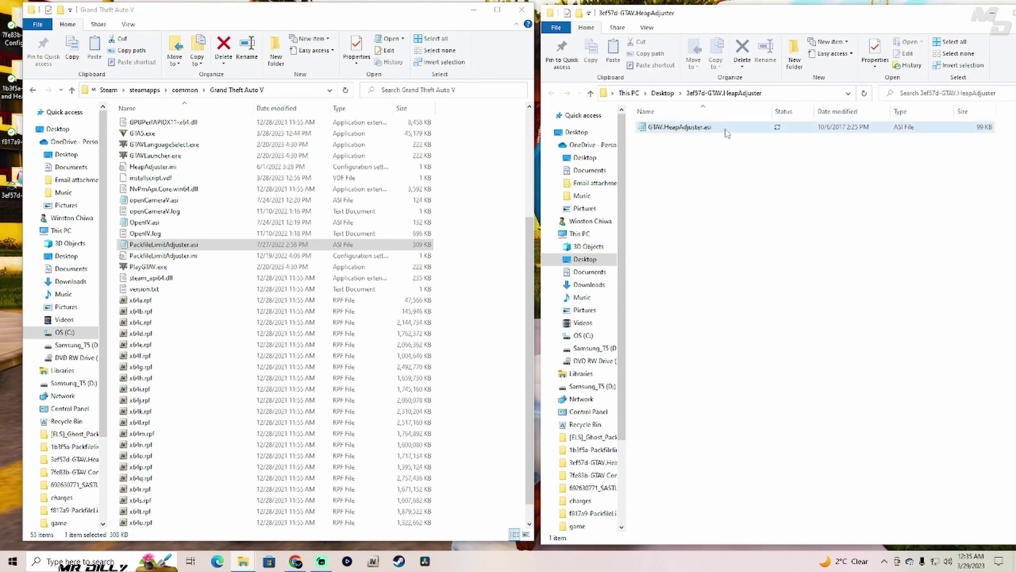
drag(804, 131, 484, 312)
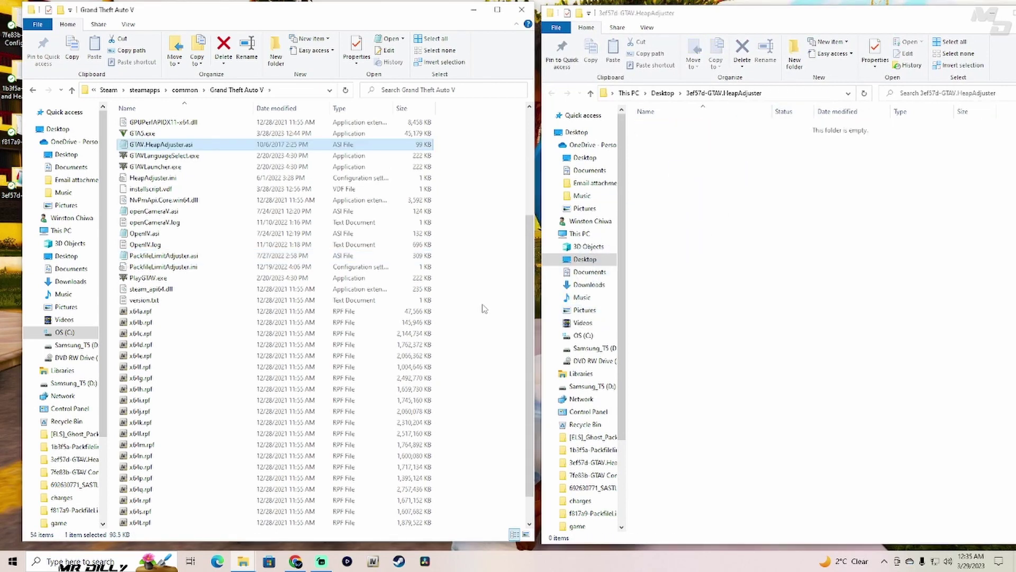
drag(902, 14, 737, 33)
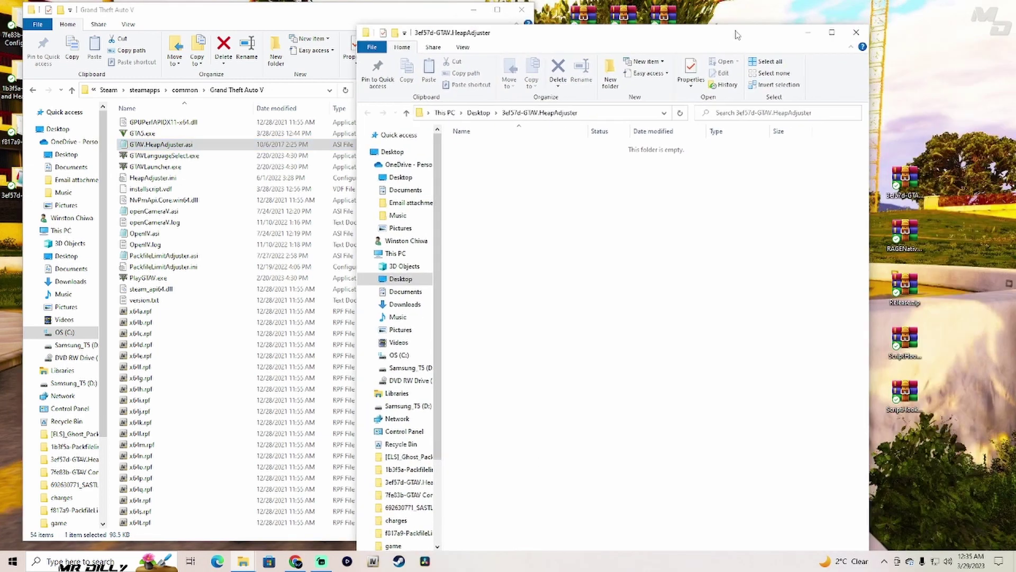
click(856, 32)
drag(898, 196, 707, 32)
Extract RAGENativeUI.zip to a desktop folder, close the archive, and place the extracted folder beside the Grand Theft Auto V folder
double_click(906, 238)
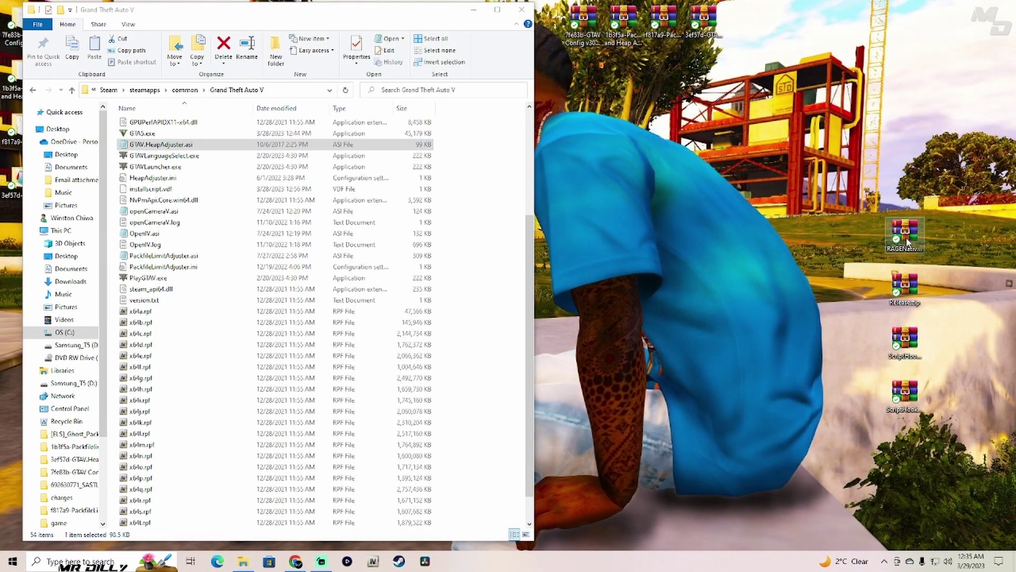
click(713, 110)
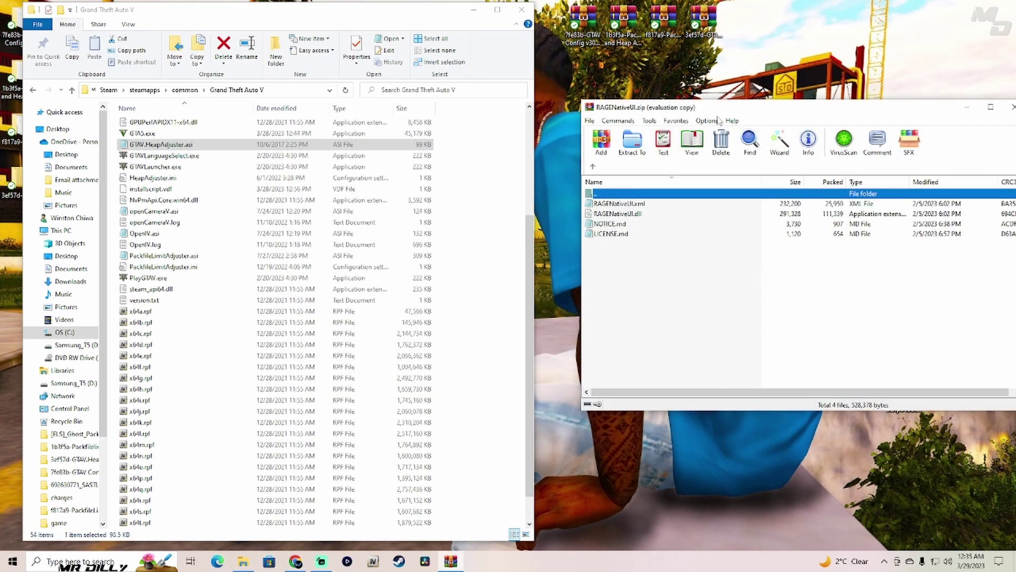
click(782, 149)
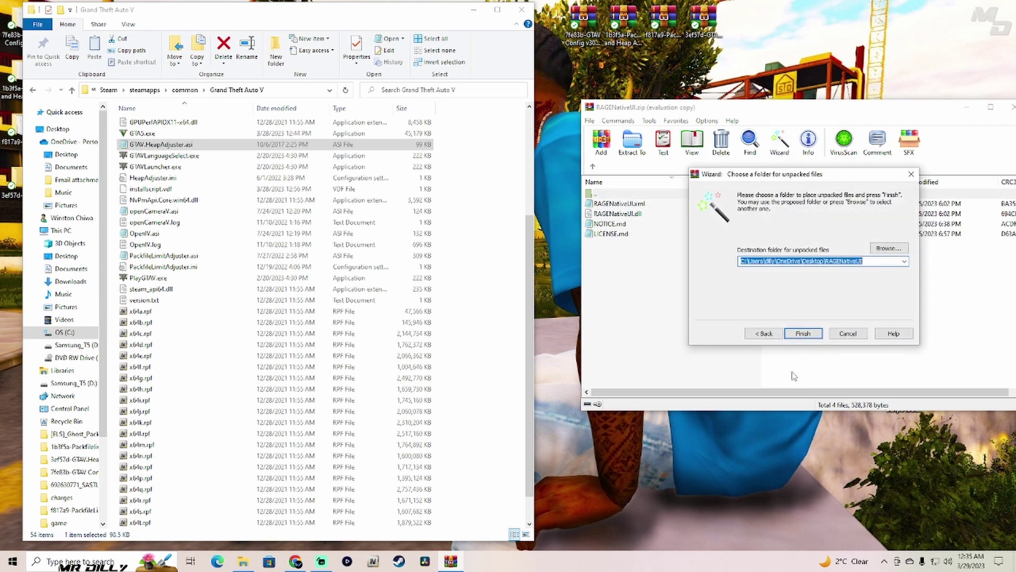
click(805, 331)
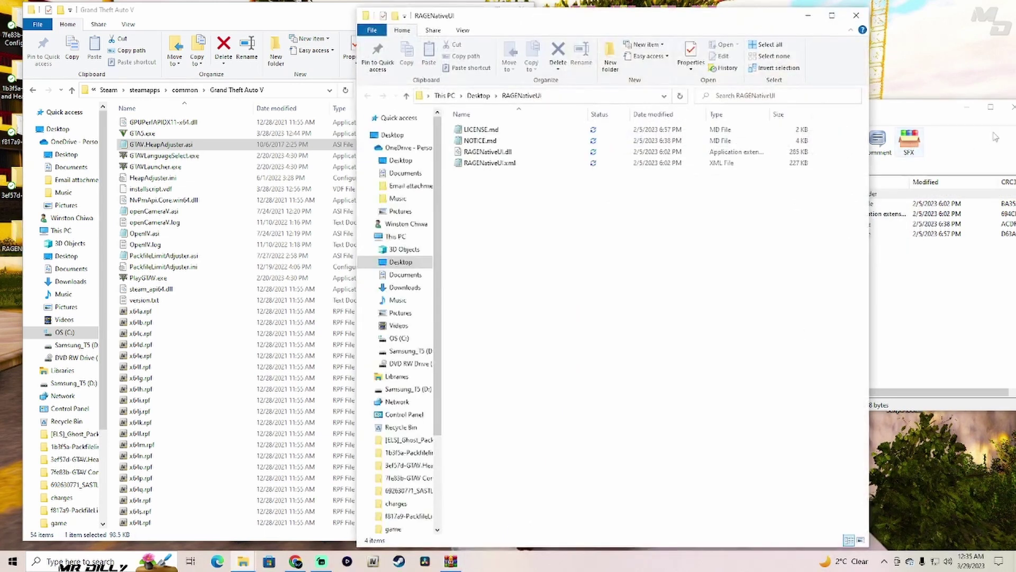
drag(937, 110, 915, 112)
click(993, 108)
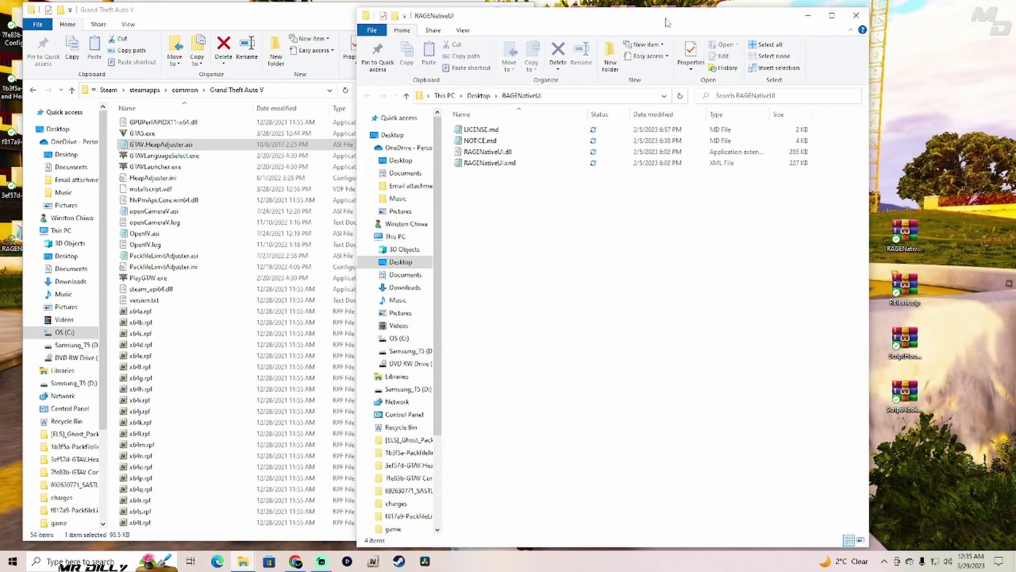
drag(487, 21, 672, 17)
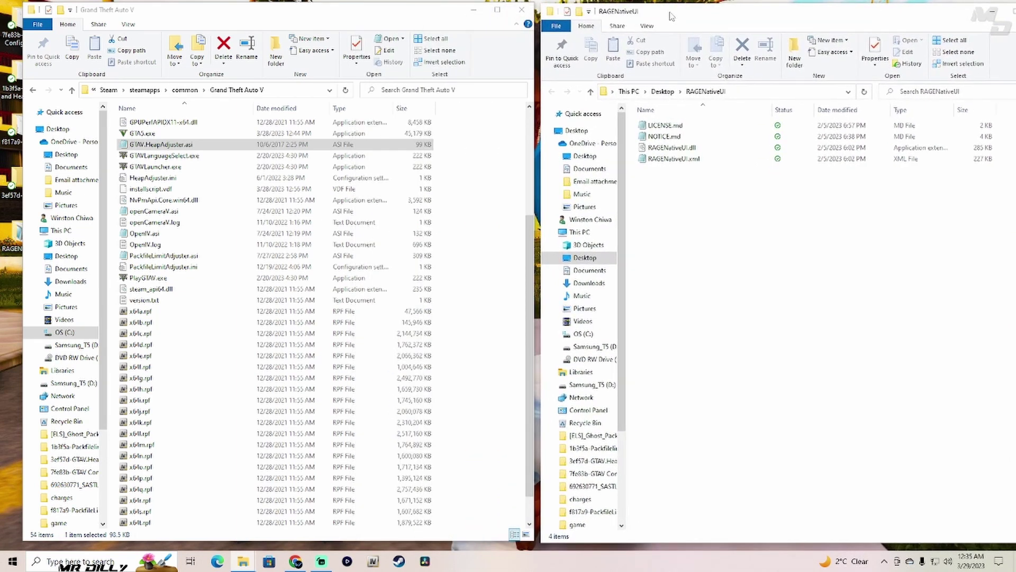
Move RAGENativeUI.dll into the Grand Theft Auto V folder, close the extracted folder, and set the RAGENativeUI archive aside with the used ones
click(826, 149)
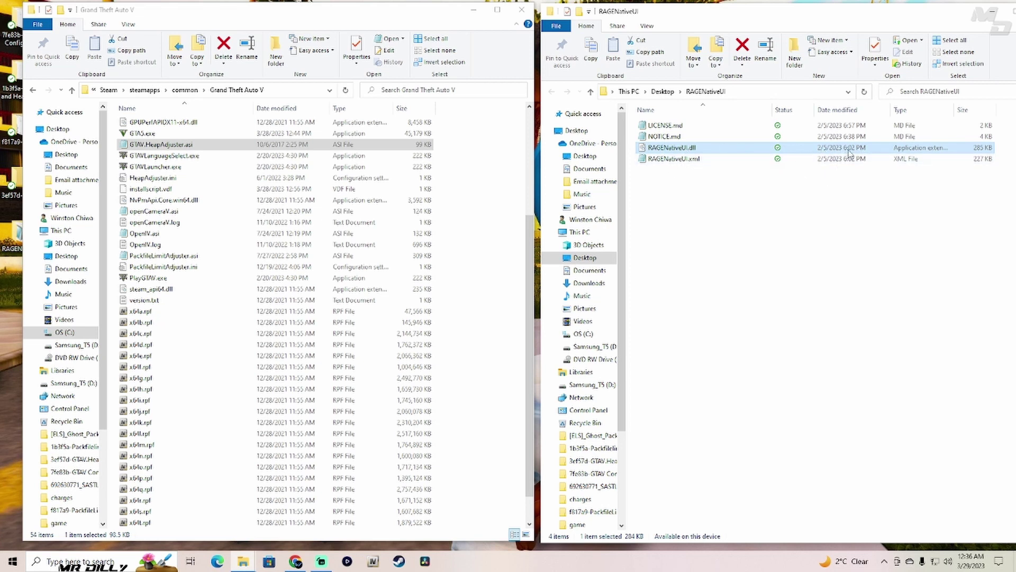
drag(824, 151, 481, 396)
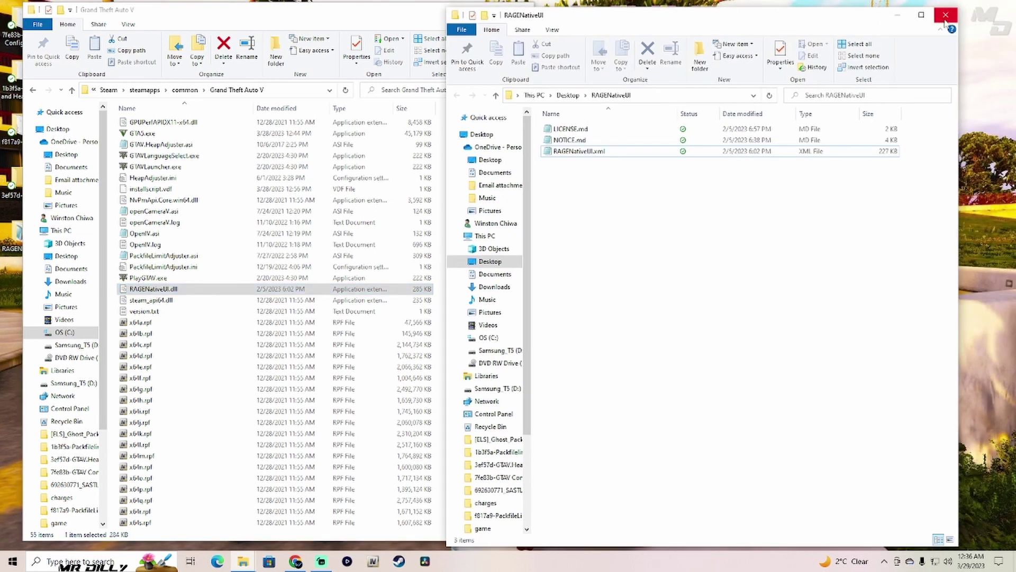
click(993, 11)
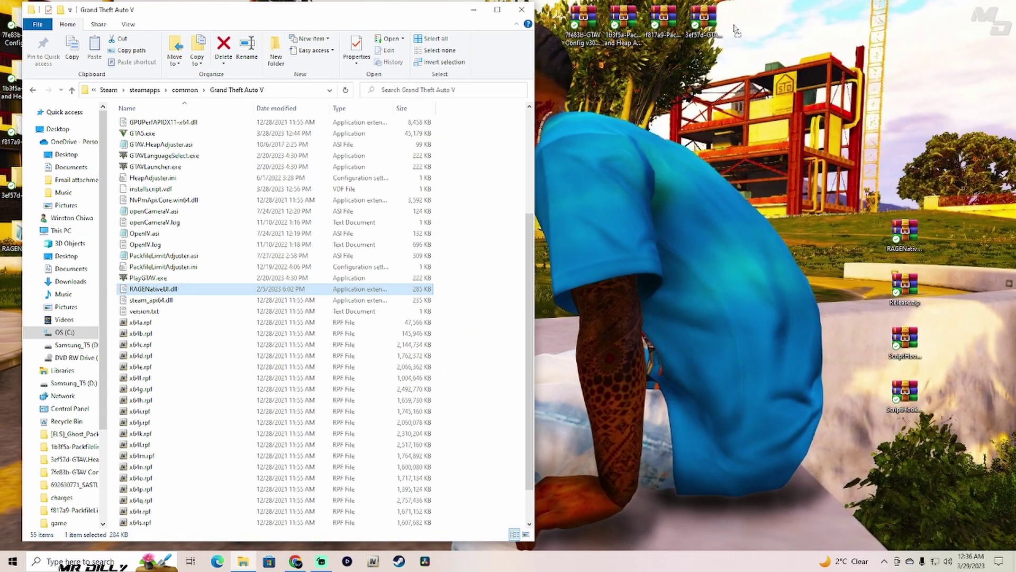
click(745, 45)
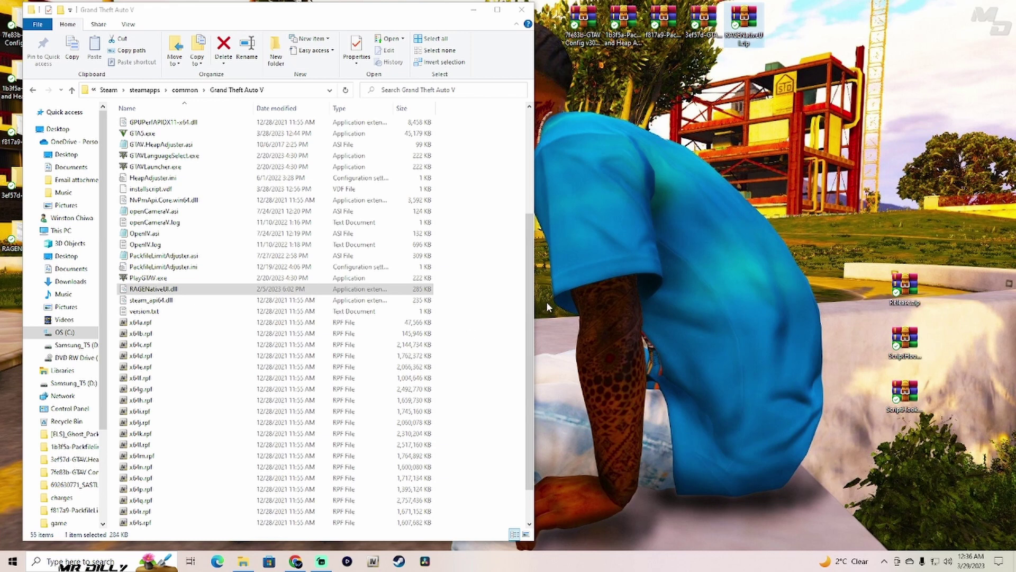
Extract Release.zip to a desktop folder and place its window beside the Grand Theft Auto V folder
double_click(915, 290)
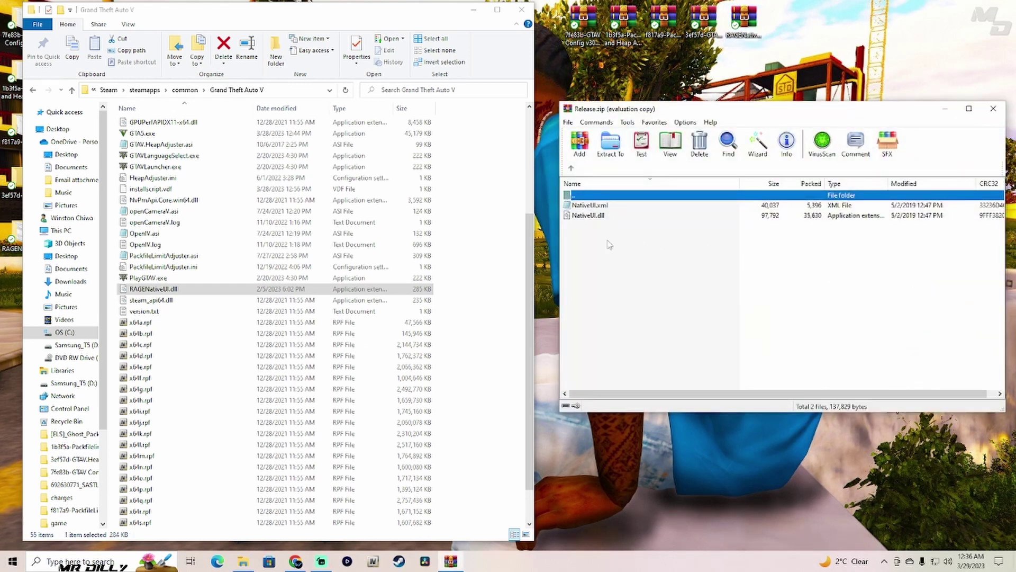
click(838, 265)
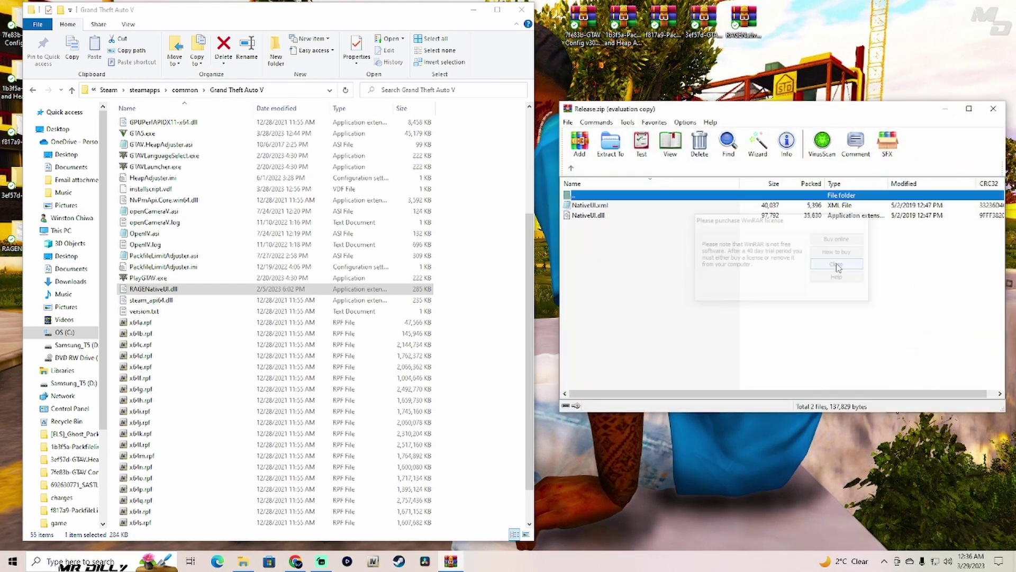
click(757, 143)
click(787, 338)
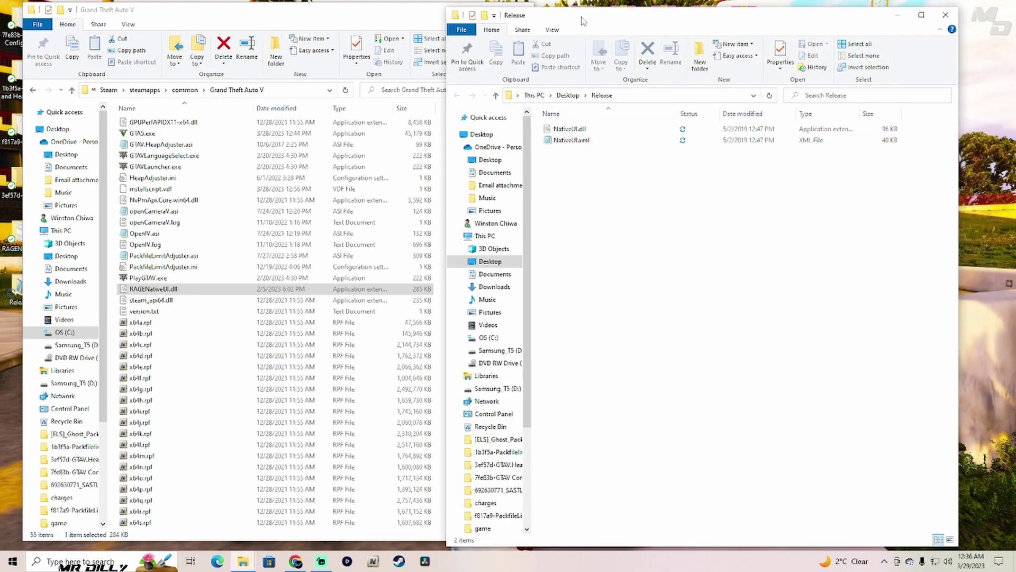
drag(584, 21, 675, 17)
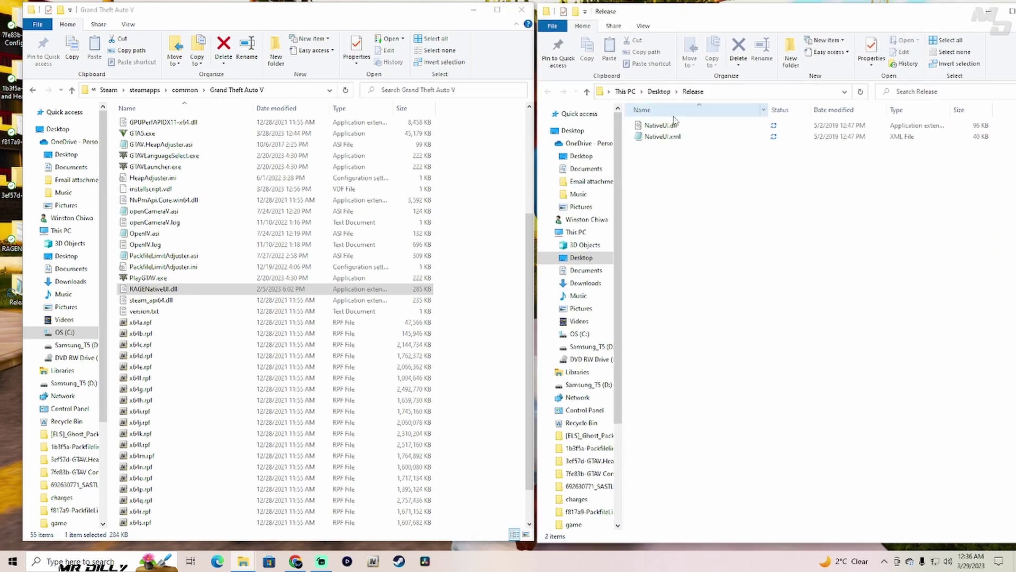
Move NativeUI.dll and NativeUI.xml from the Release folder into the scripts folder inside Grand Theft Auto V
scroll(205, 193, up, 5)
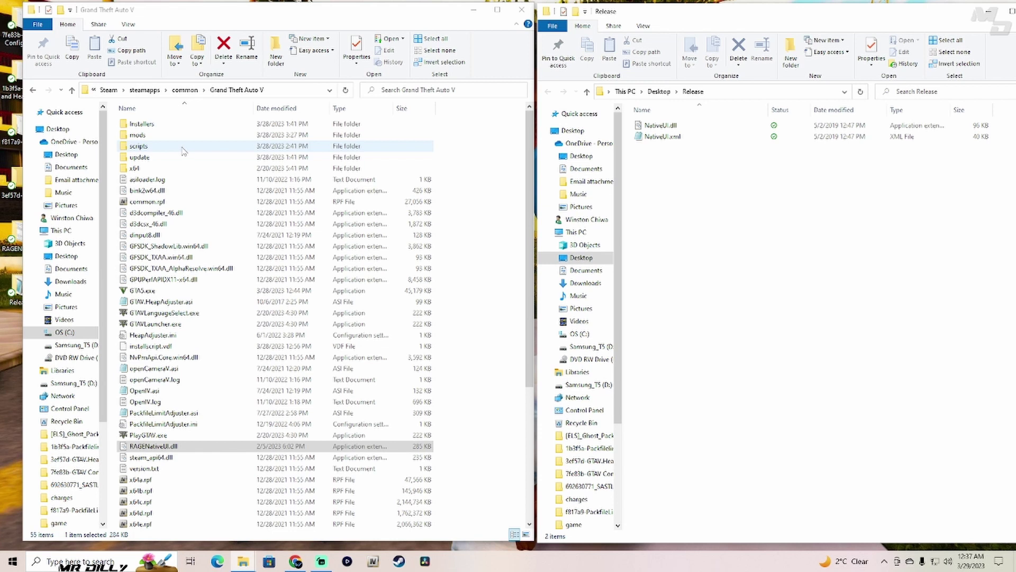
click(152, 149)
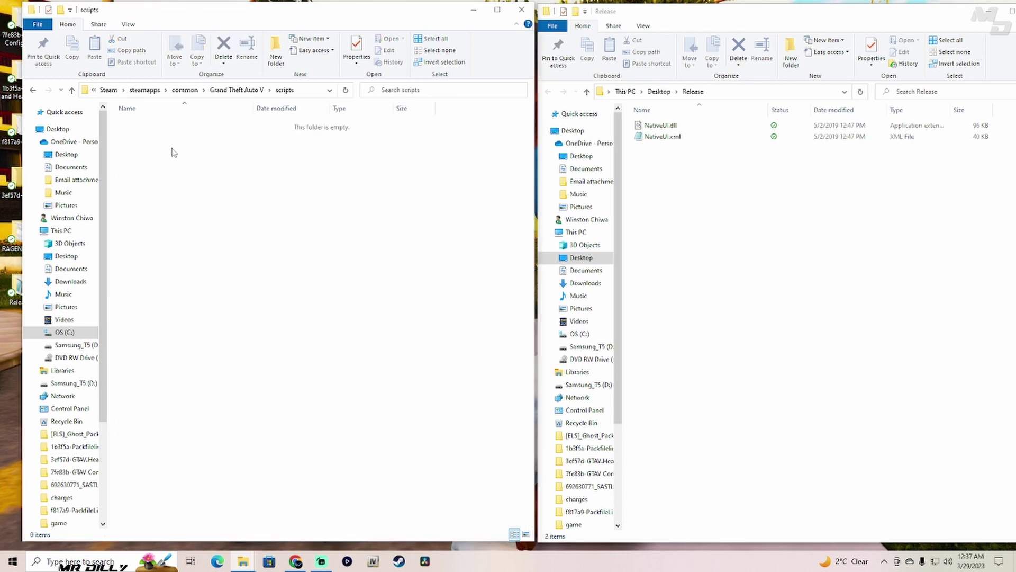
click(660, 137)
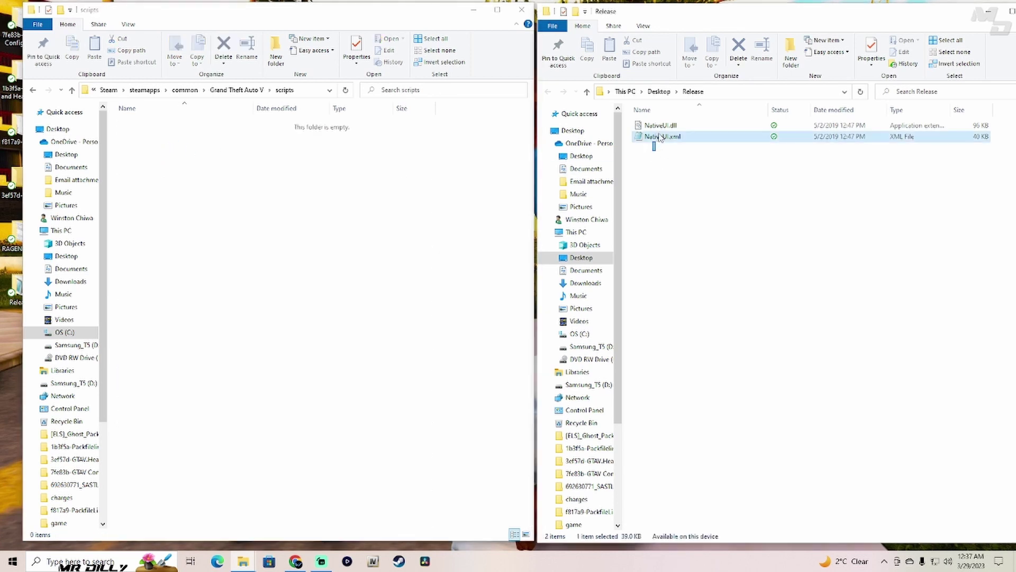
ctrl+click(662, 127)
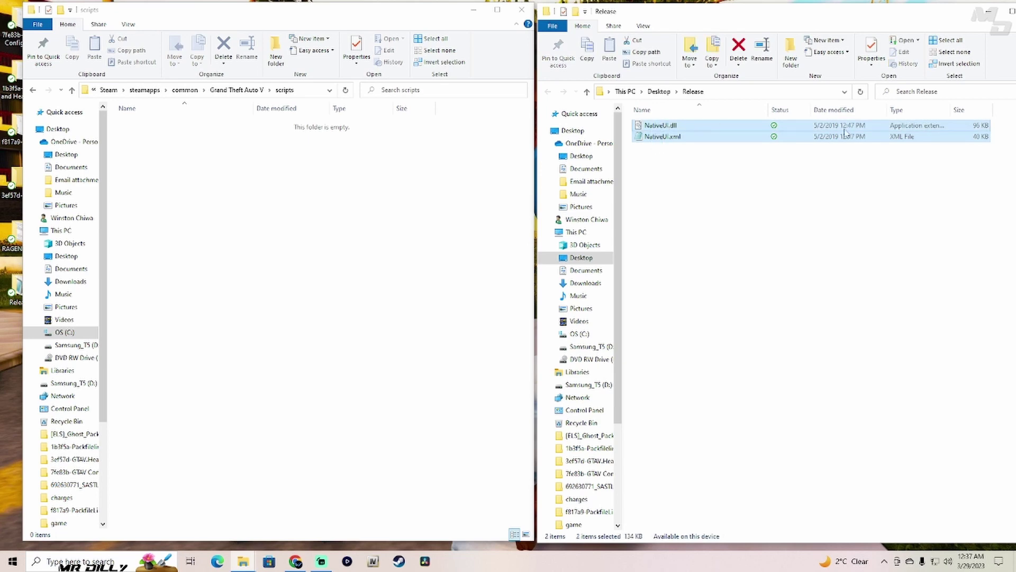
drag(846, 133, 344, 249)
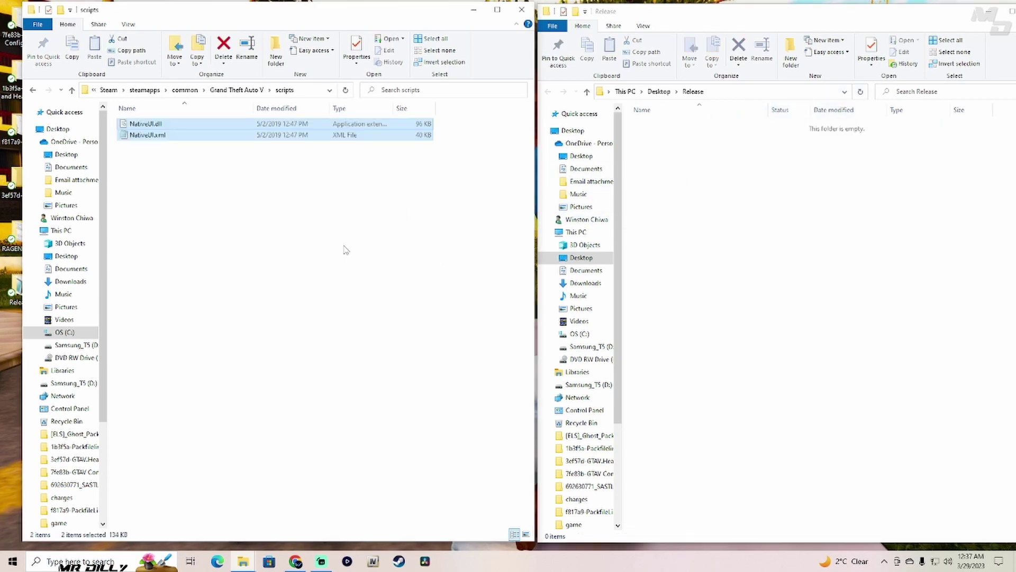
Close the emptied Release folder and set Release.zip aside with the used archives on the desktop
drag(887, 21, 640, 59)
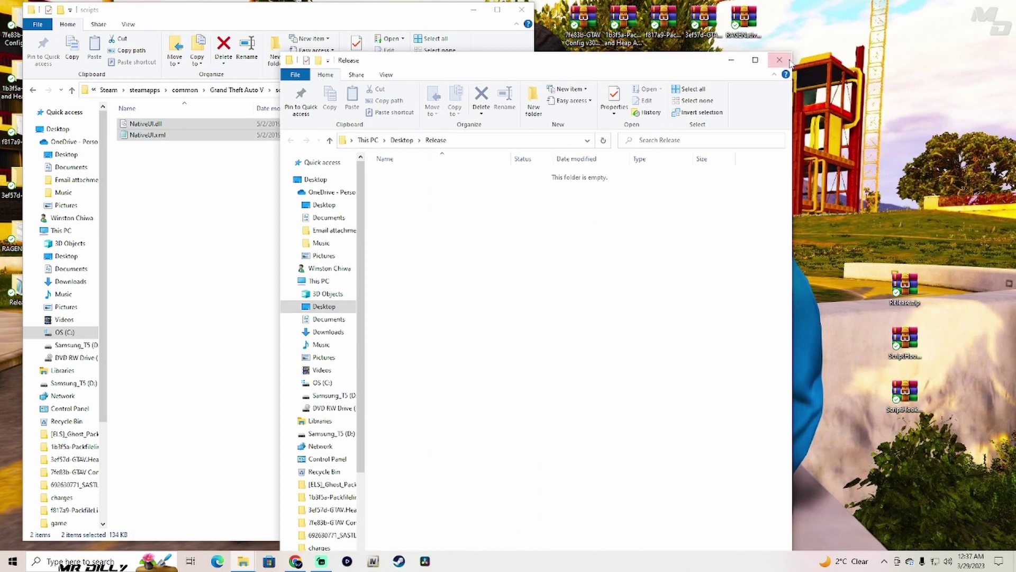
click(770, 62)
drag(875, 270, 765, 29)
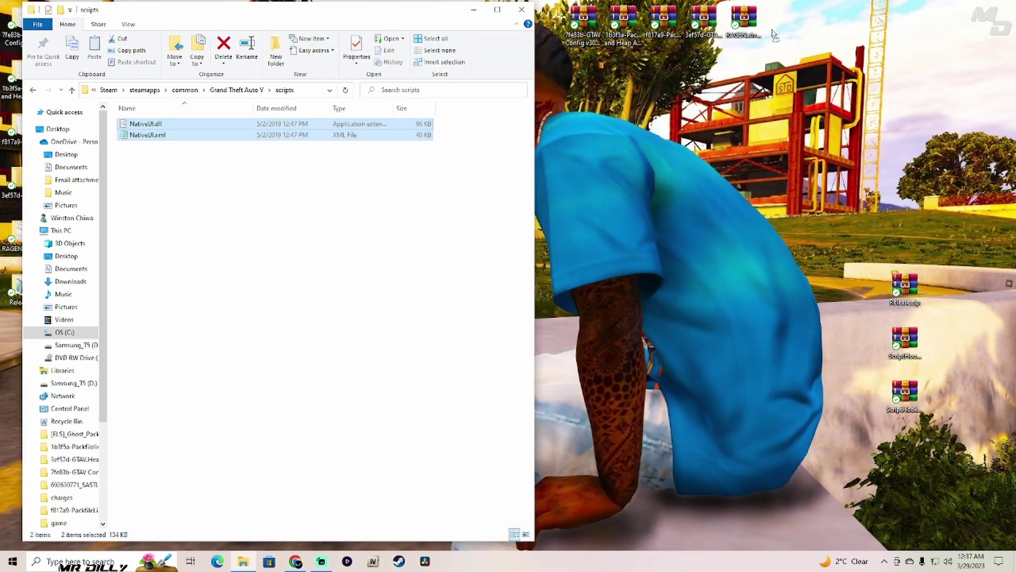
Return to the Grand Theft Auto V folder and extract ScriptHookVDotNet.zip to a desktop folder placed beside it, closing the archive
click(236, 91)
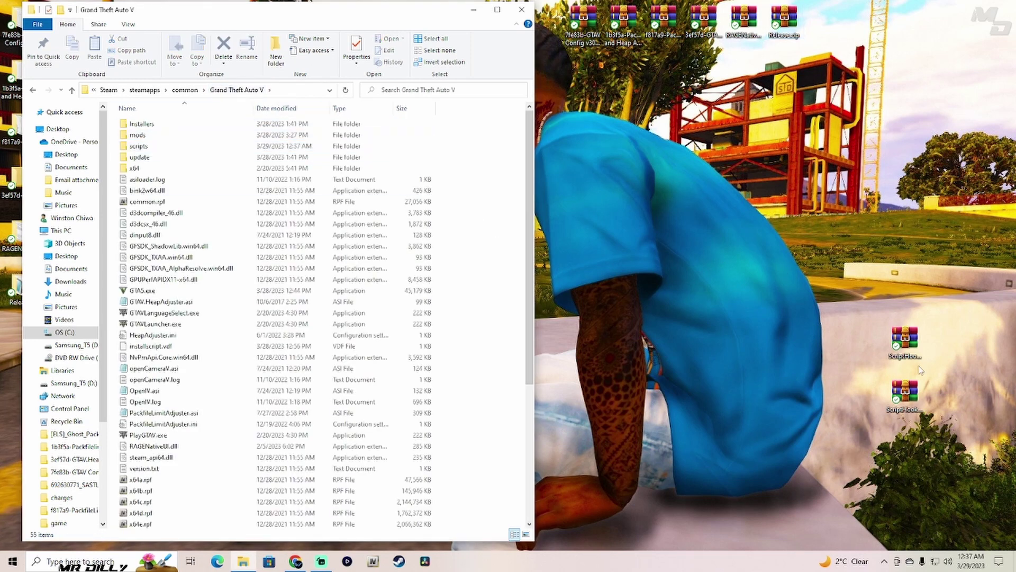
drag(905, 342, 903, 252)
double_click(902, 238)
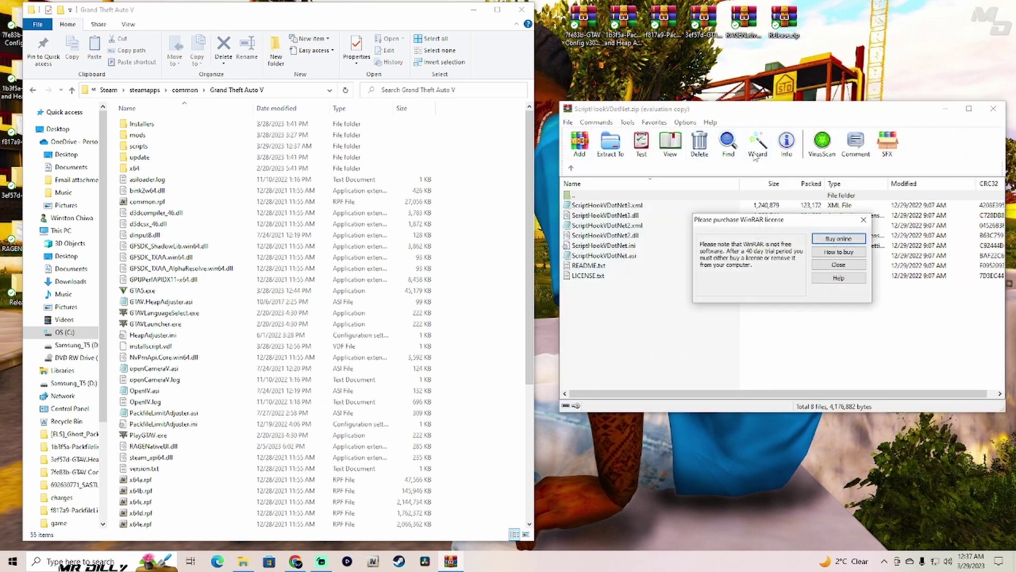
click(838, 265)
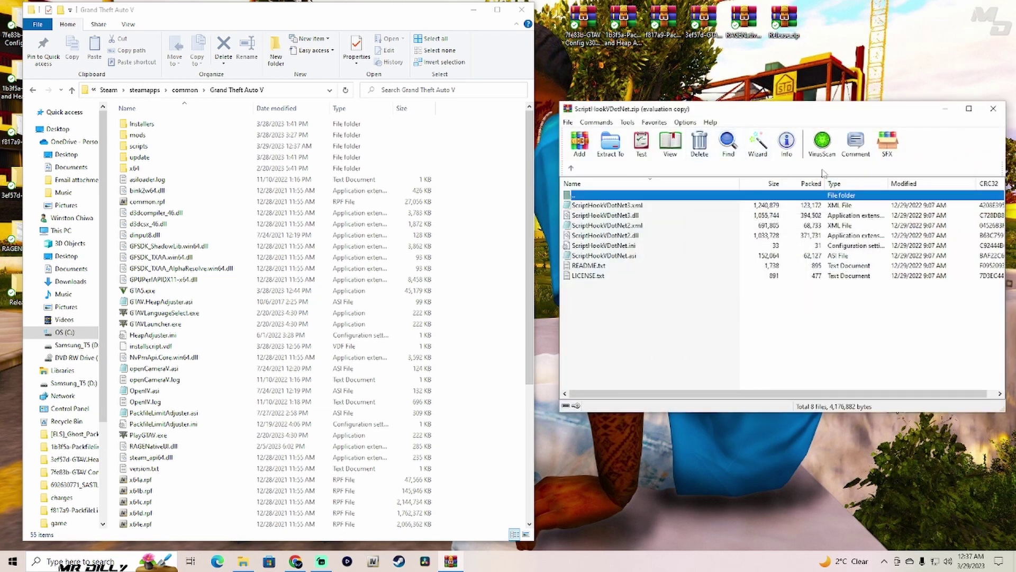
click(758, 143)
click(781, 335)
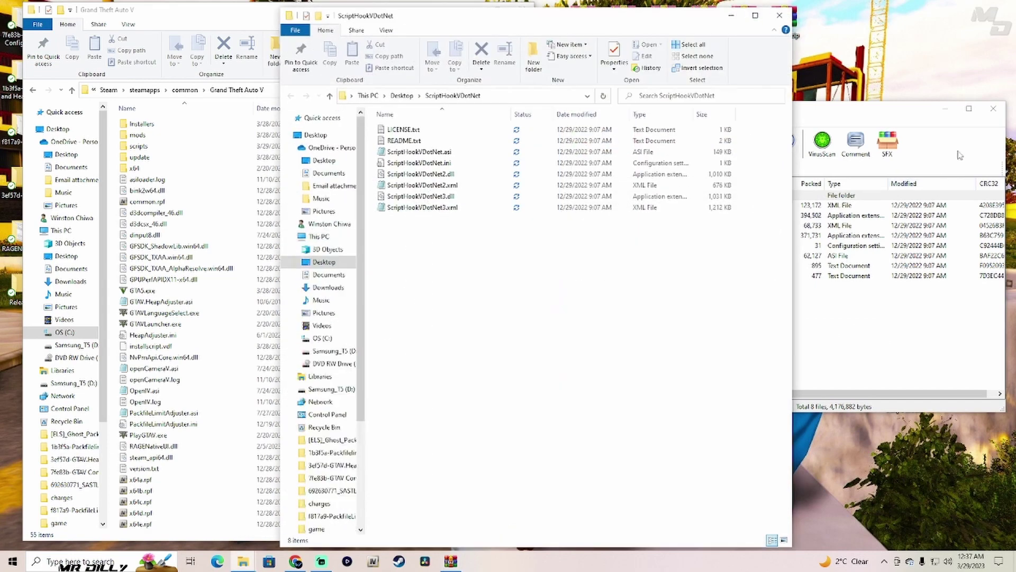
click(992, 111)
key(super+Right)
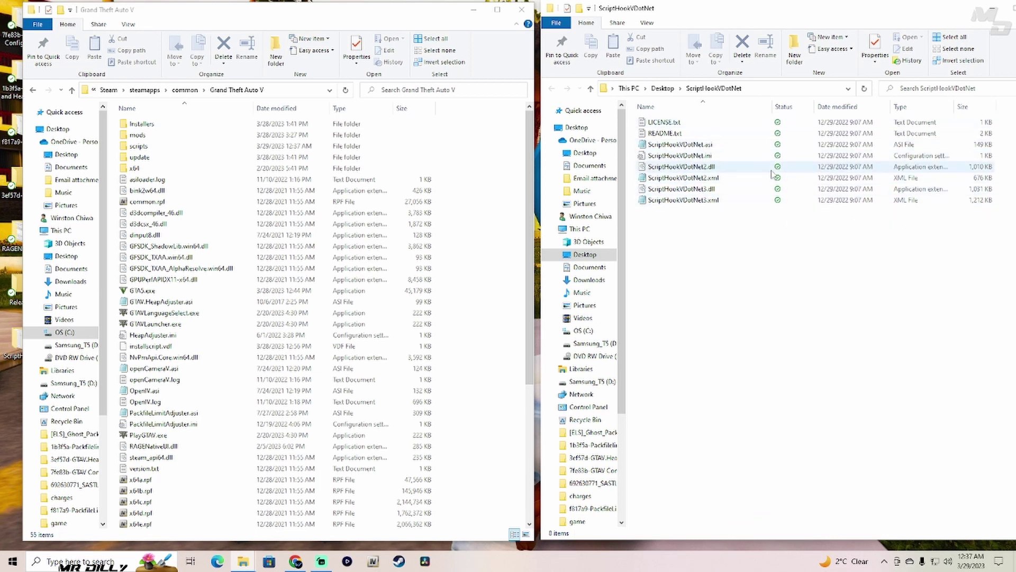
Move ScriptHookVDotNet.asi, ScriptHookVDotNet.ini, ScriptHookVDotNet2.dll and ScriptHookVDotNet3.dll into the Grand Theft Auto V folder and close the extracted folder
click(697, 145)
ctrl+click(715, 156)
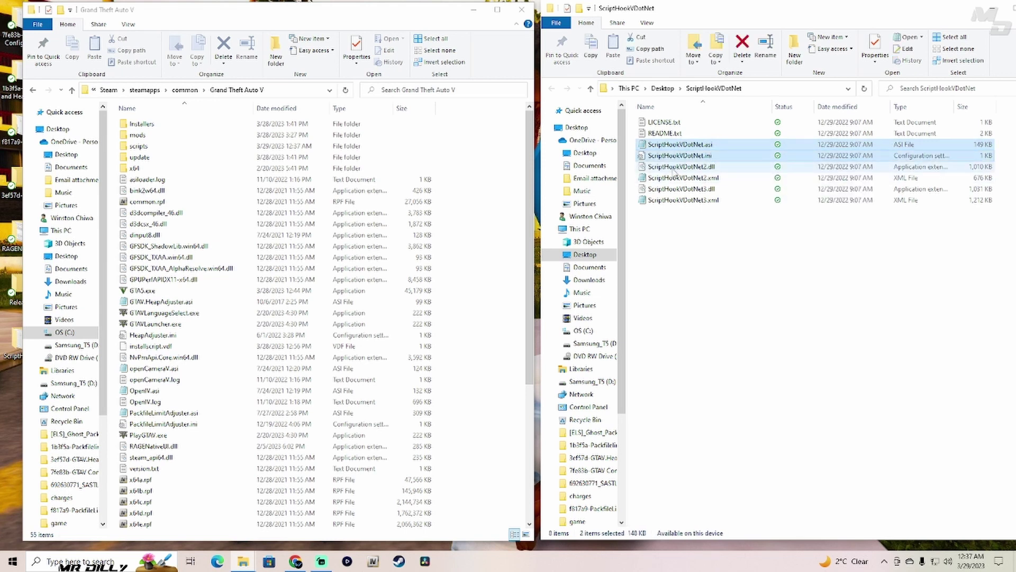
ctrl+click(725, 167)
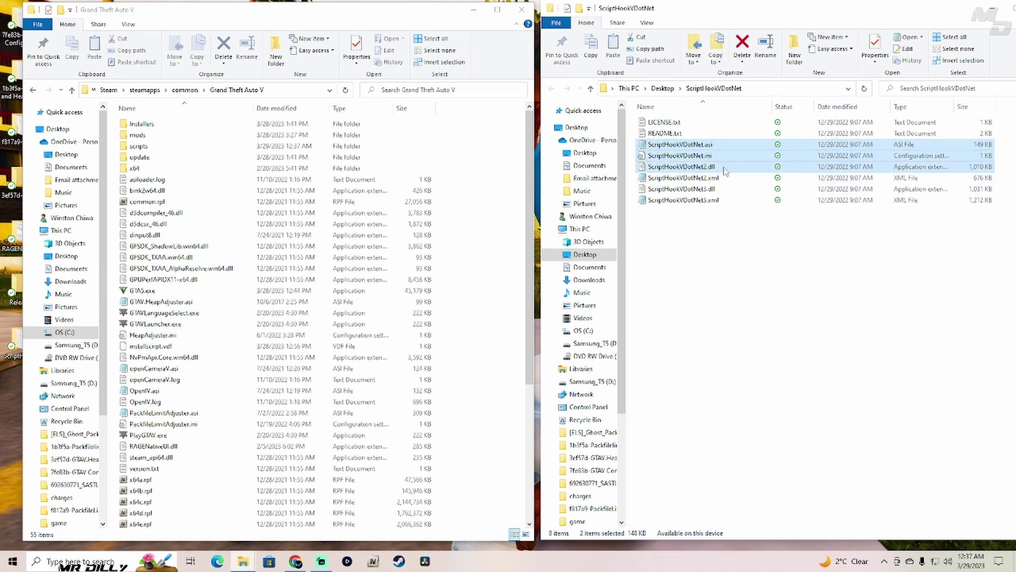
ctrl+click(701, 189)
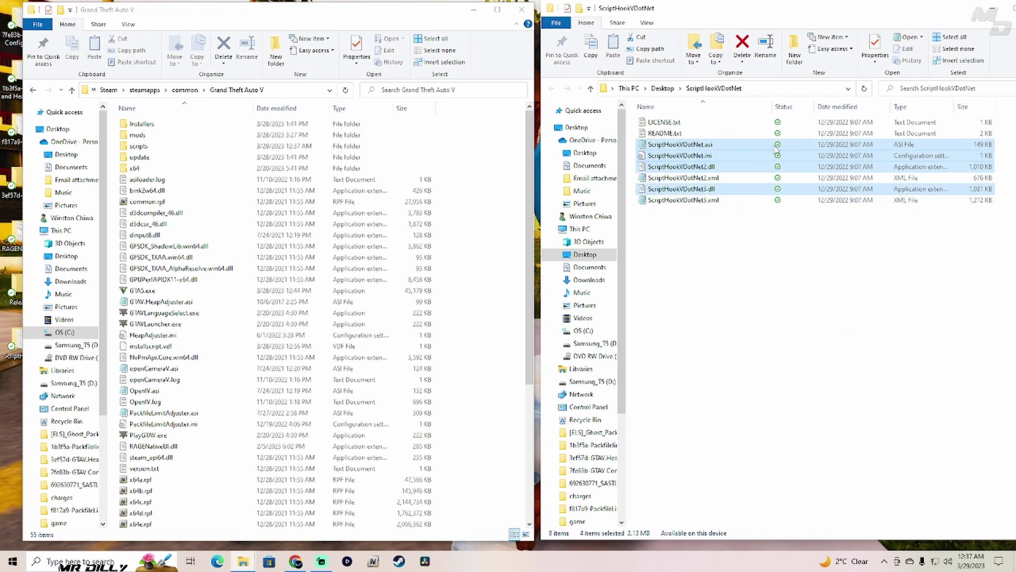
drag(821, 148, 484, 365)
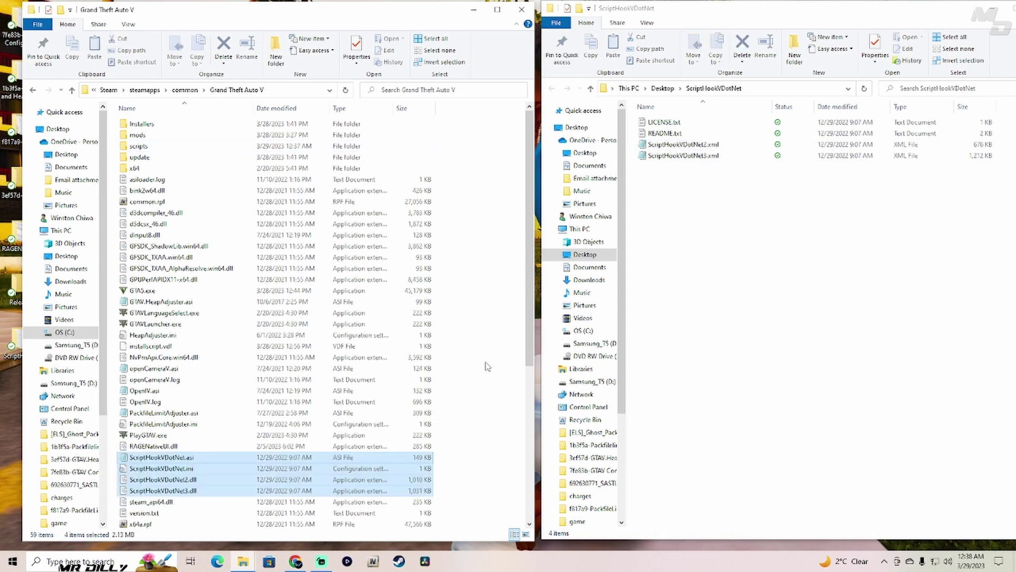
click(959, 11)
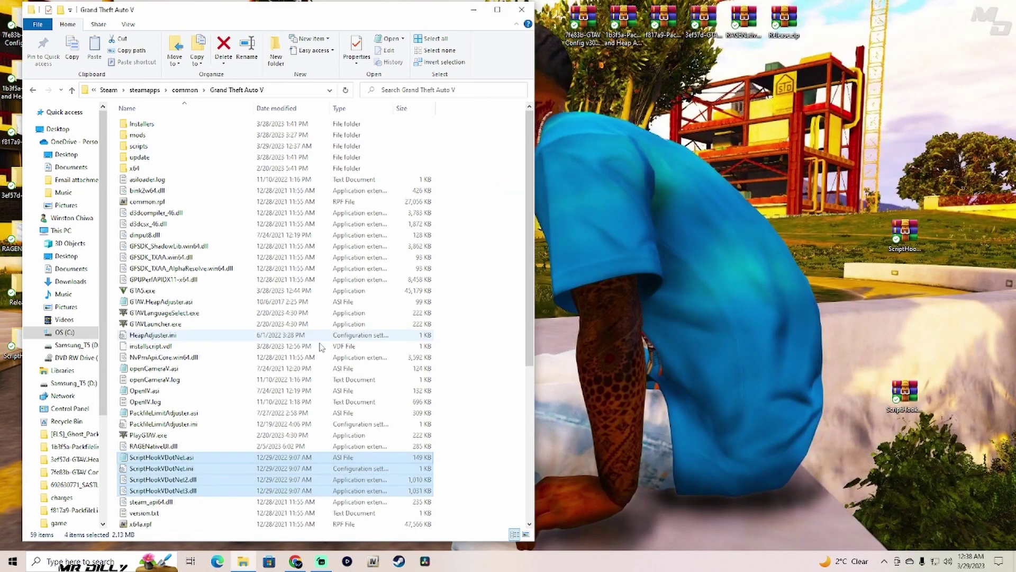
Open ScriptHookVDotNet.ini from the Grand Theft Auto V folder in Notepad and place its window beside the folder
scroll(174, 352, down, 3)
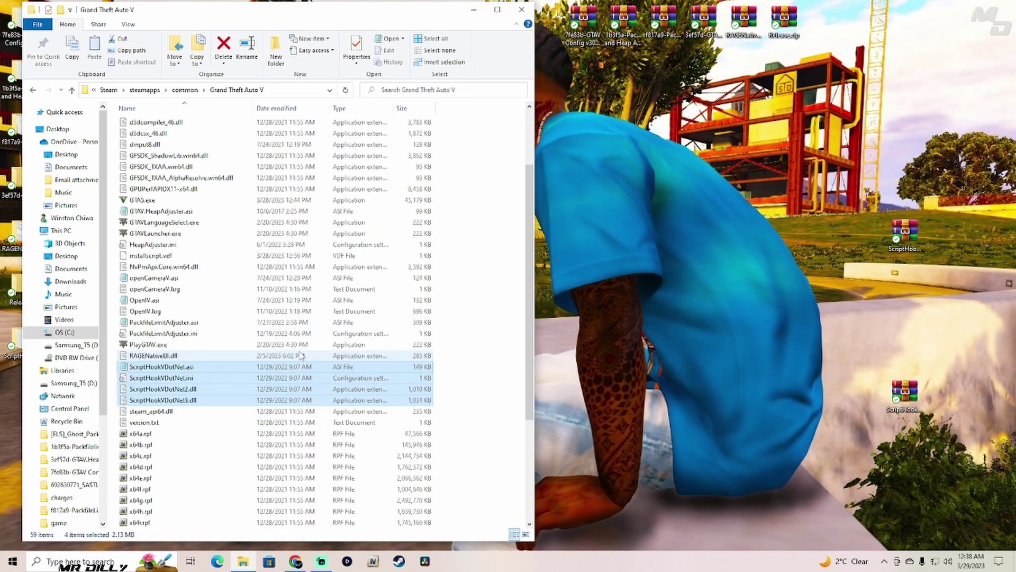
click(138, 380)
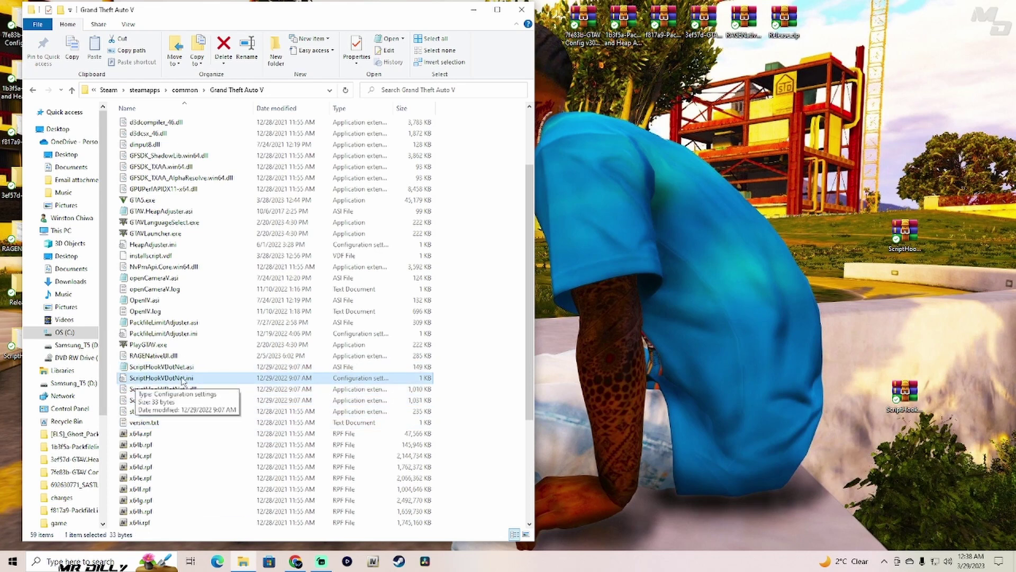
double_click(359, 382)
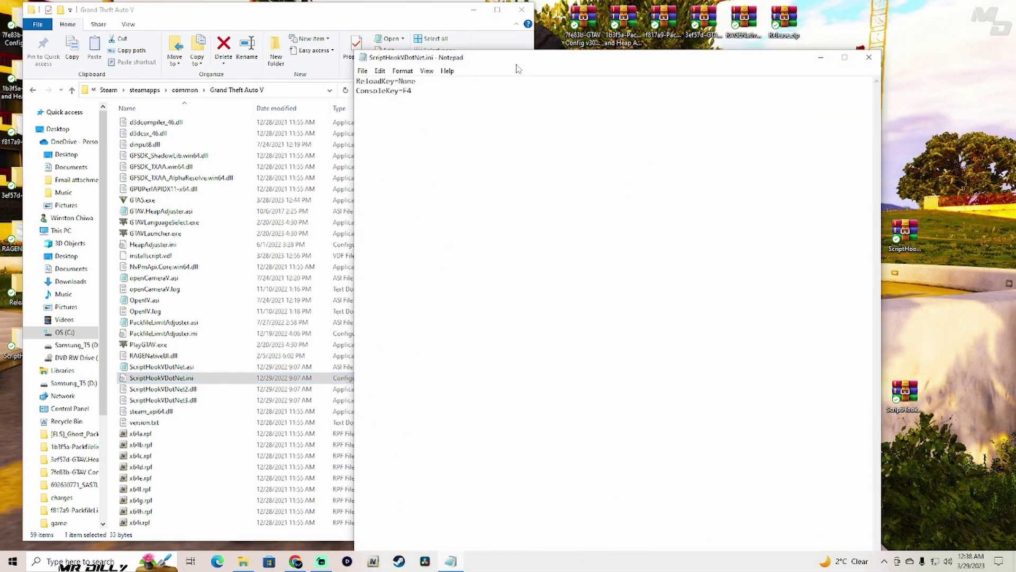
key(super+Right)
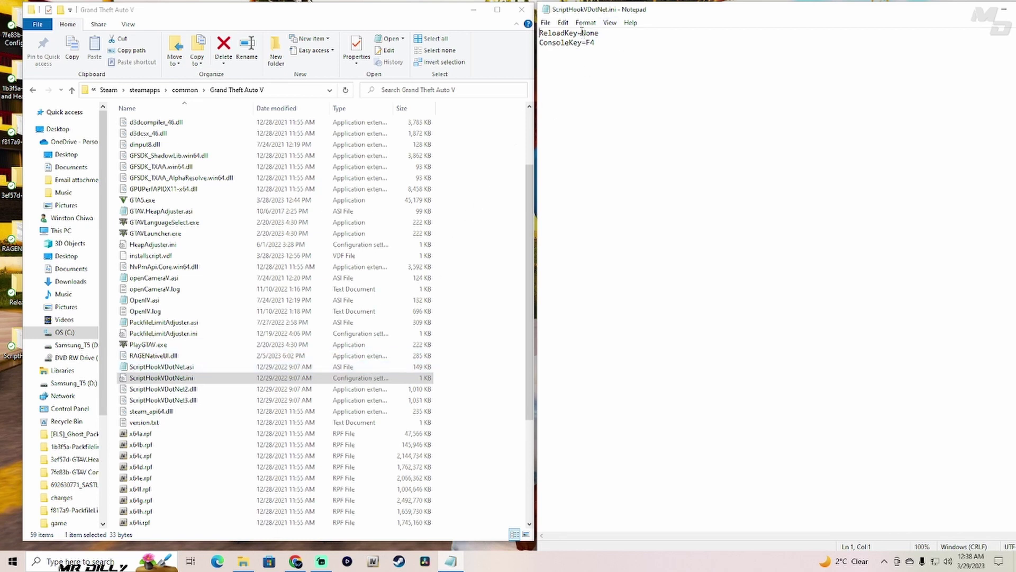
Set ReloadKey to Insert and ConsoleKey to None in ScriptHookVDotNet.ini, save the file, and reopen it briefly to check the settings
drag(582, 33, 631, 32)
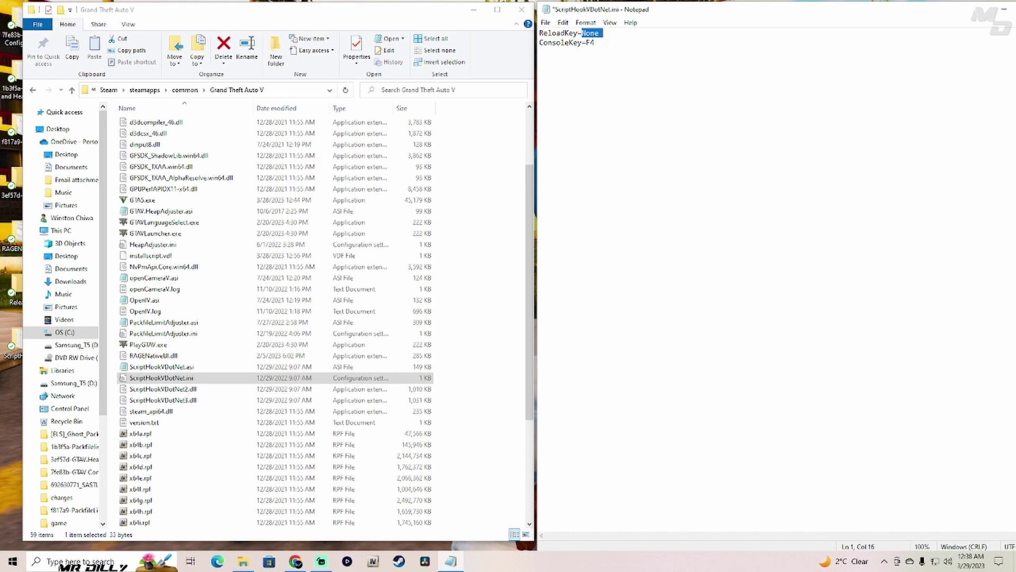
text(i)
double_click(709, 9)
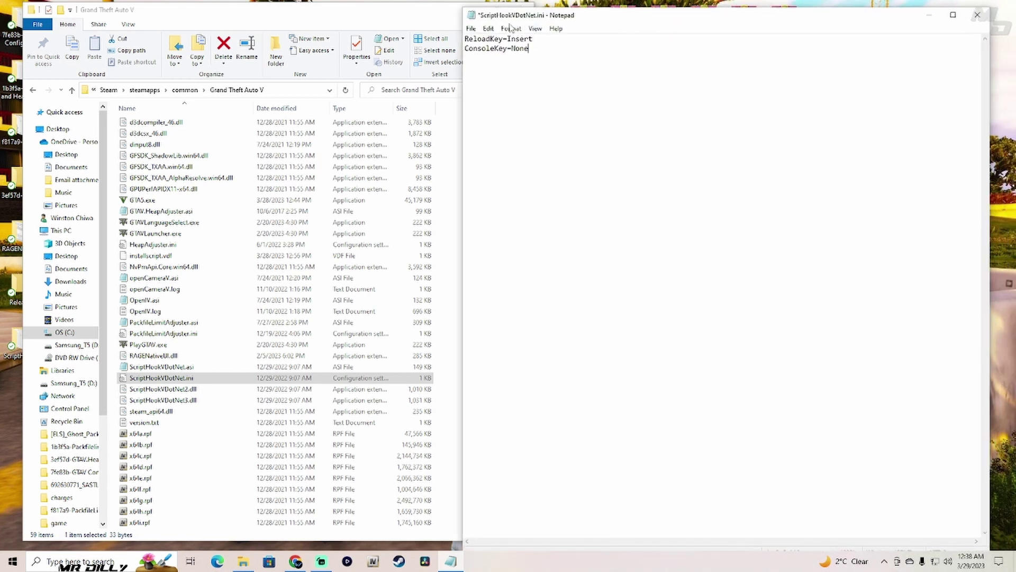
click(474, 29)
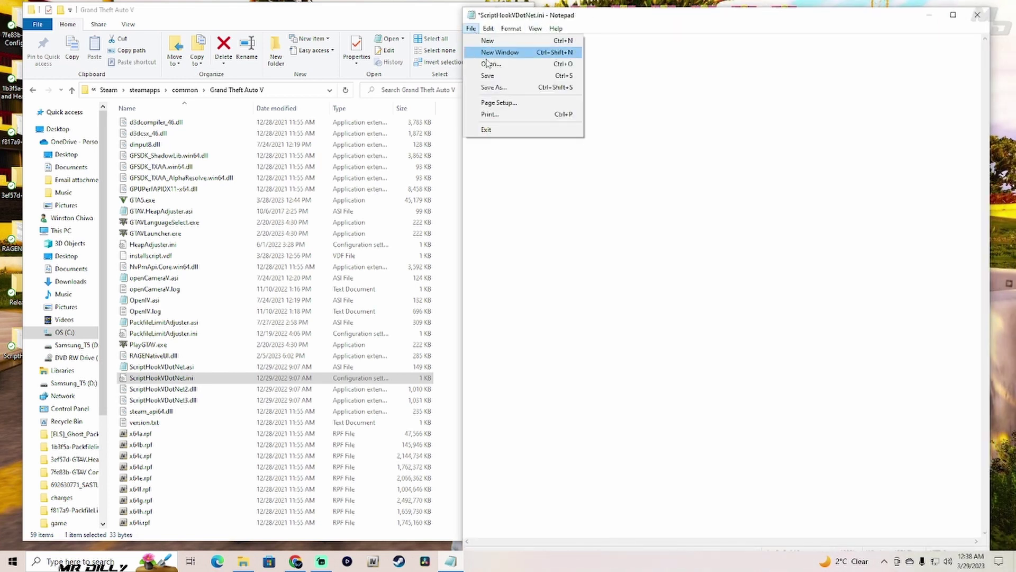
click(495, 76)
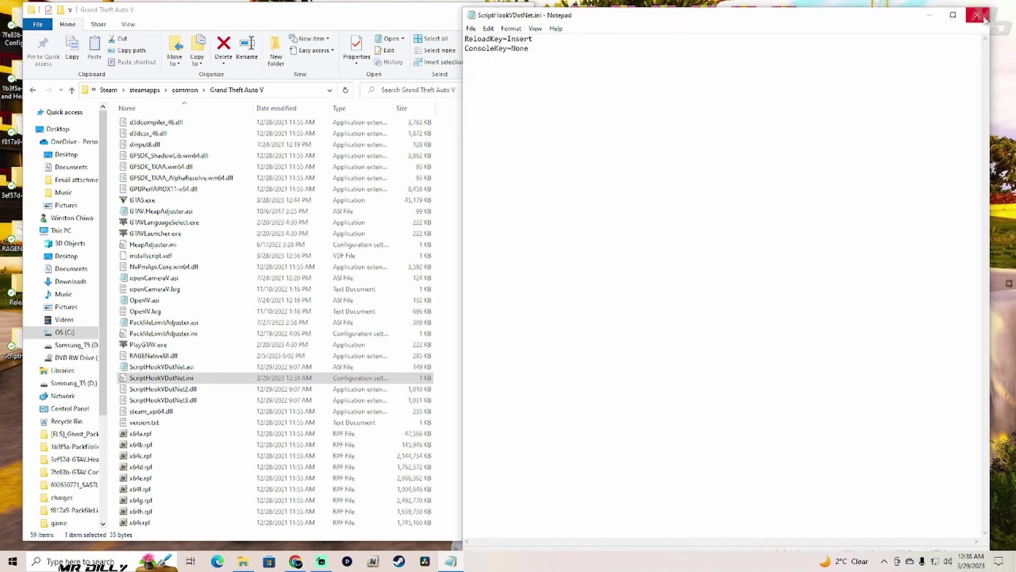
click(988, 11)
double_click(347, 378)
click(977, 15)
Set ScriptHookVDotNet.zip aside with the used archives and extract ScriptHookV_1.0.2845.0.zip to a desktop folder placed beside the Grand Theft Auto V folder
drag(896, 239, 818, 31)
double_click(910, 391)
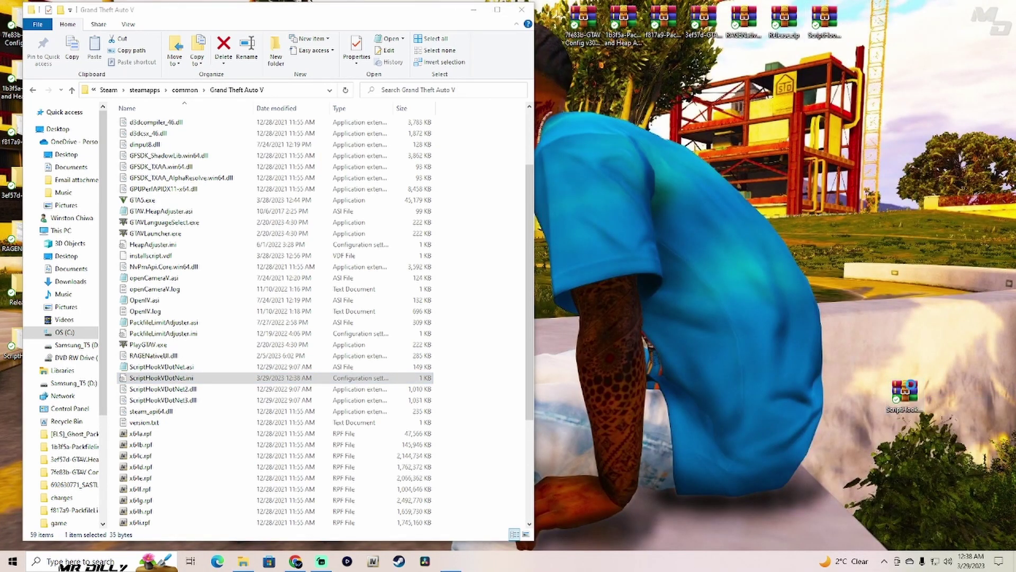
drag(829, 112, 793, 114)
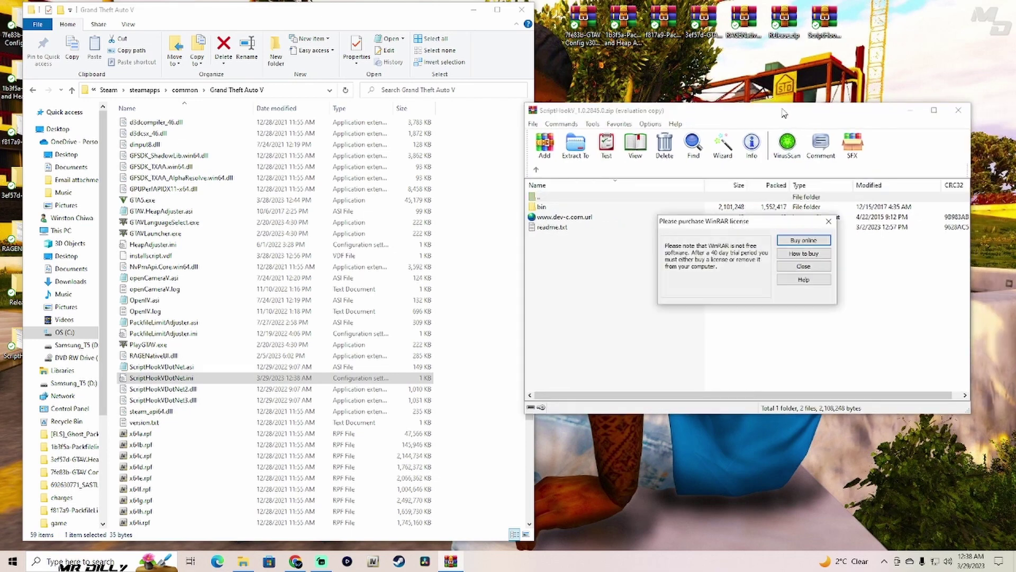
click(817, 267)
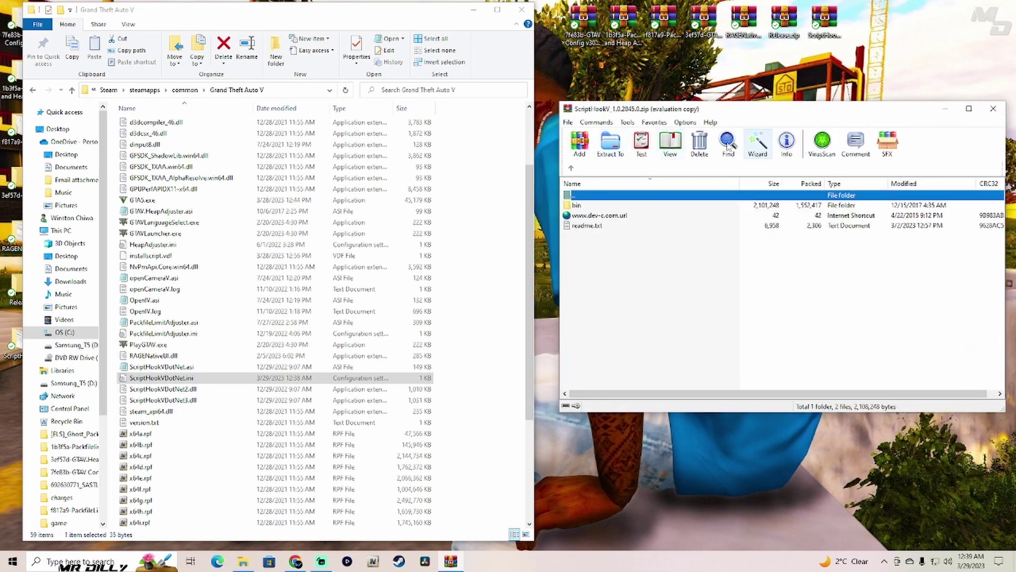
click(758, 143)
click(770, 331)
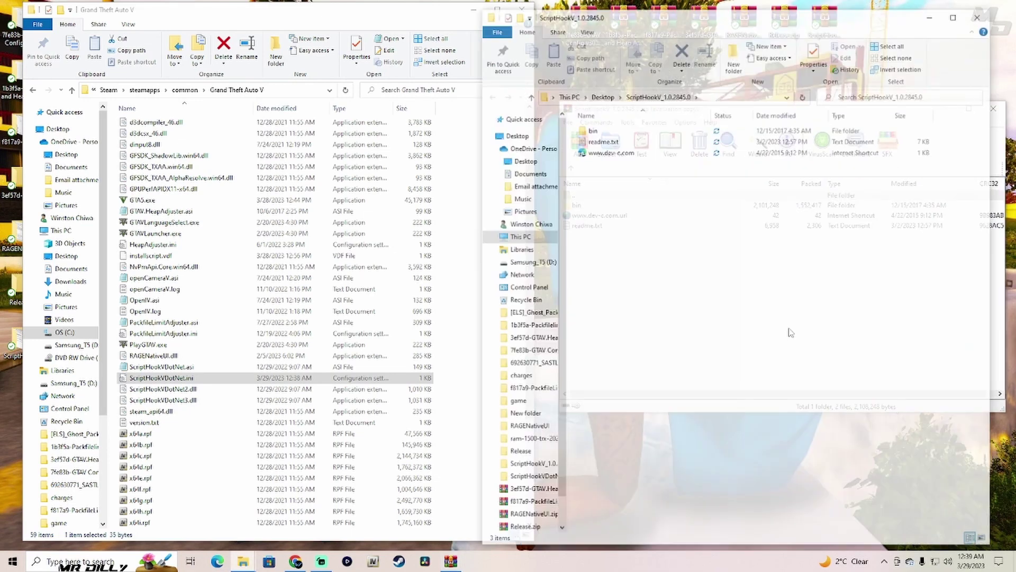
drag(838, 20, 724, 48)
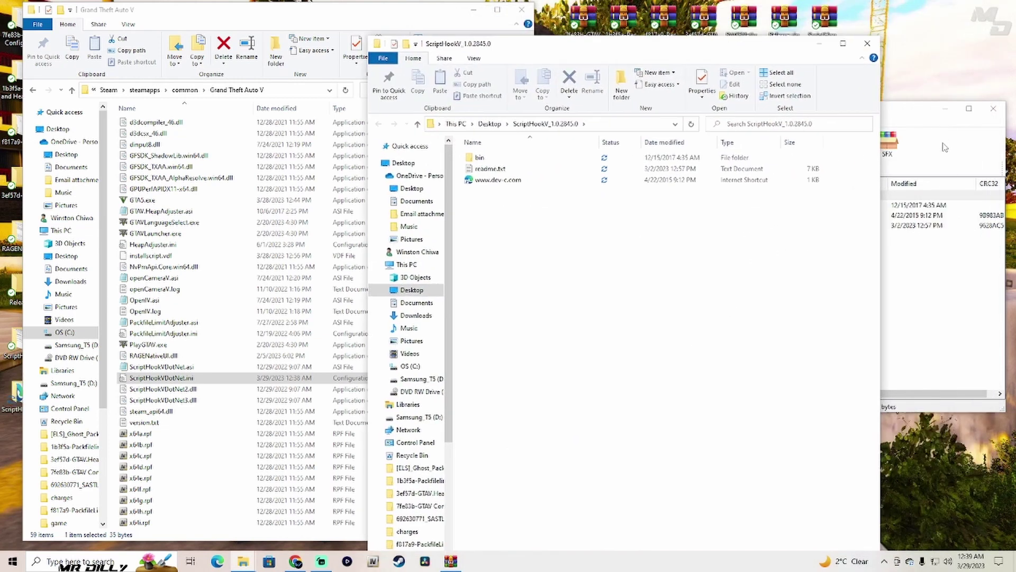
click(993, 108)
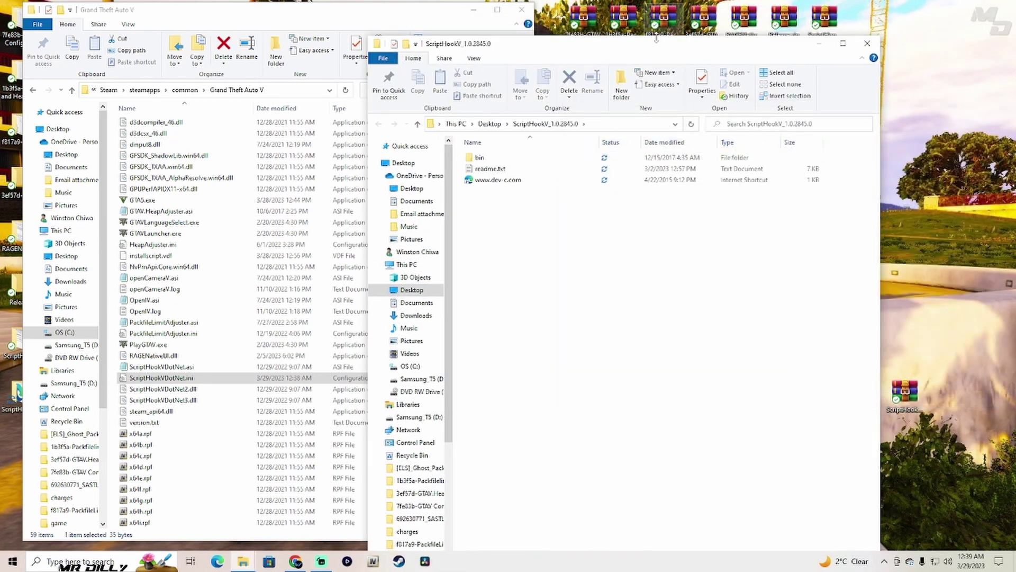
drag(656, 38, 827, 7)
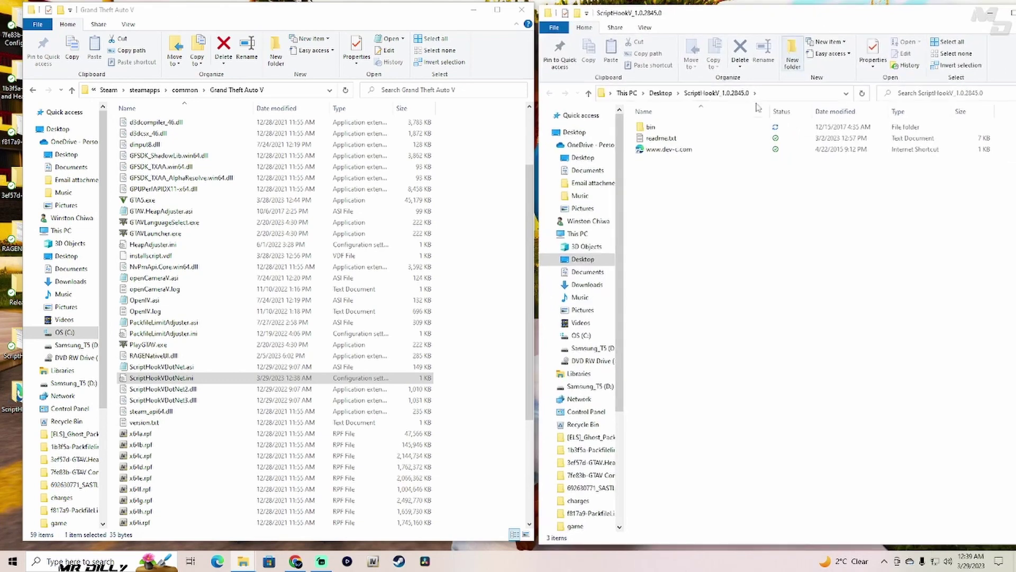
Move dinput8.dll and ScriptHookV.dll from the extracted bin folder into the Grand Theft Auto V folder, replacing the existing dinput8.dll, and close bin
double_click(682, 130)
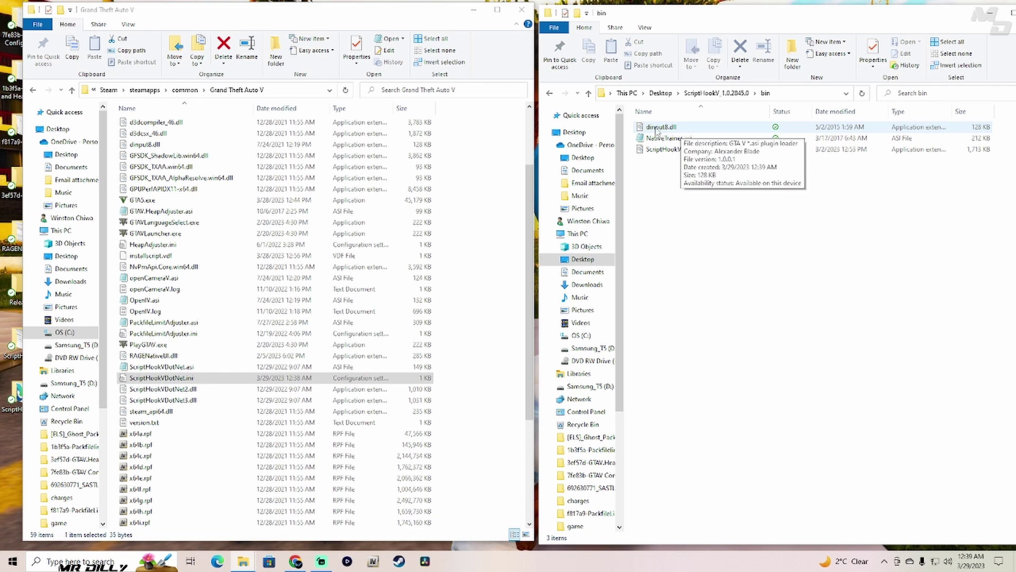
click(704, 131)
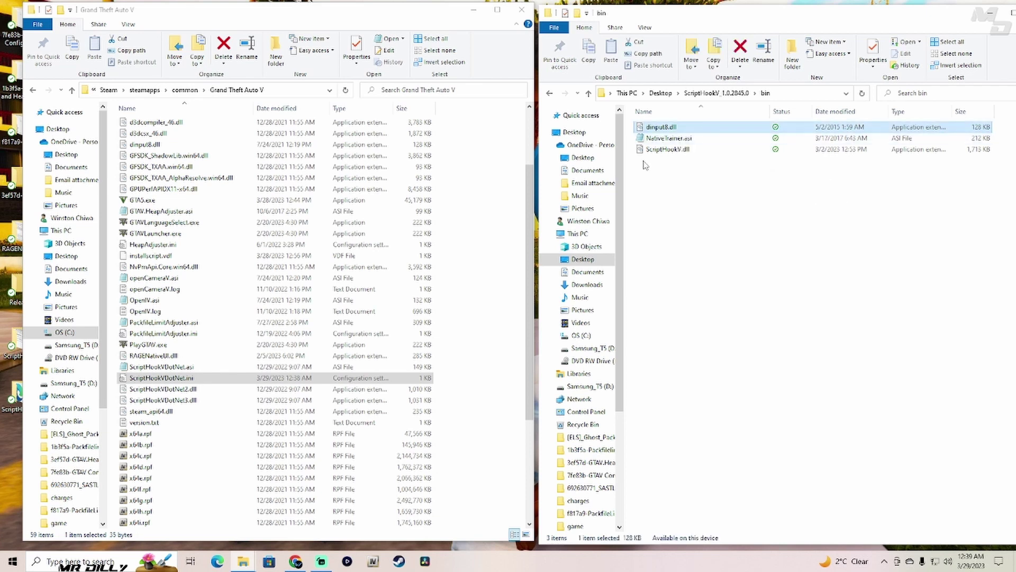
ctrl+click(748, 153)
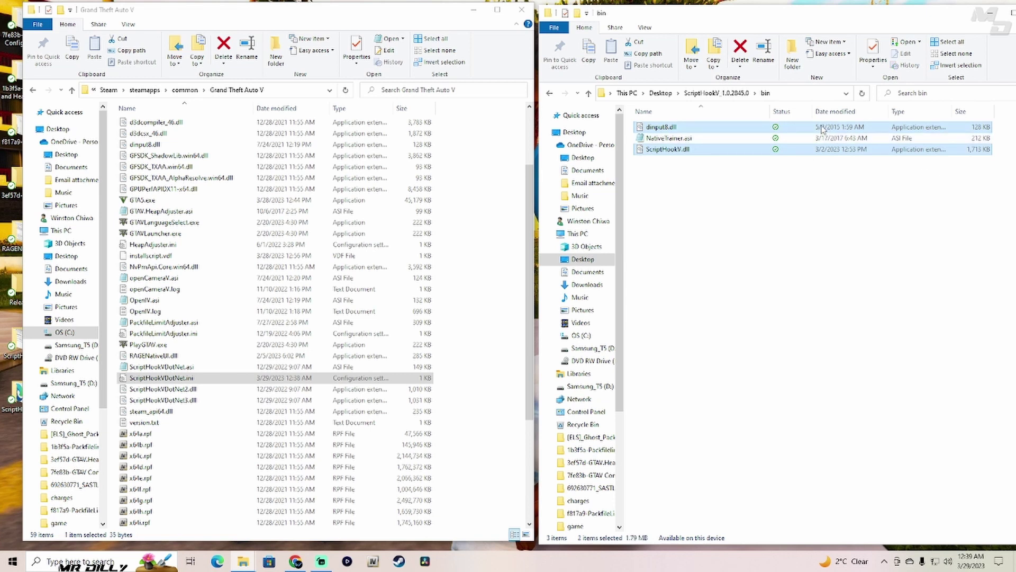
drag(822, 129, 485, 332)
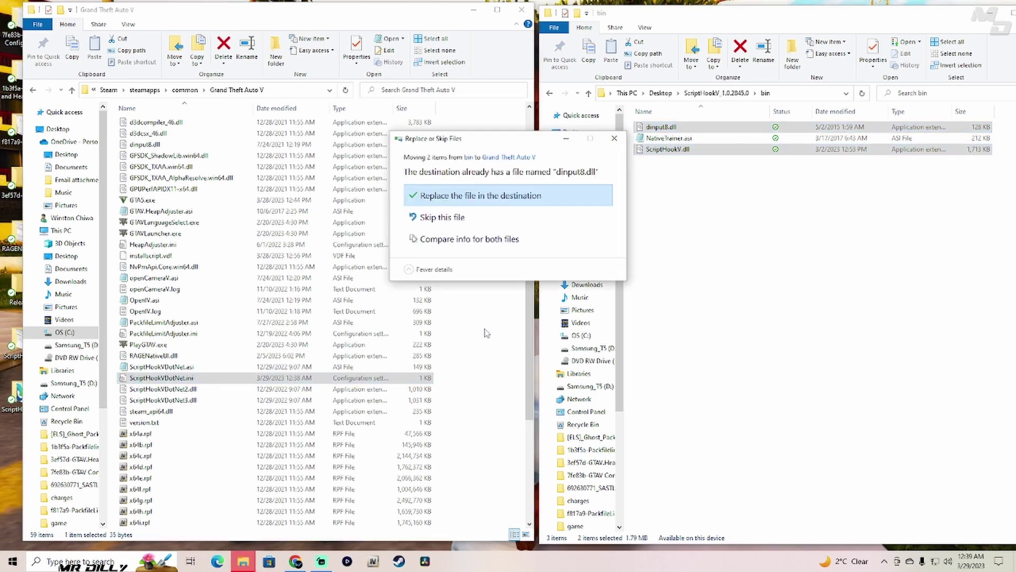
click(503, 197)
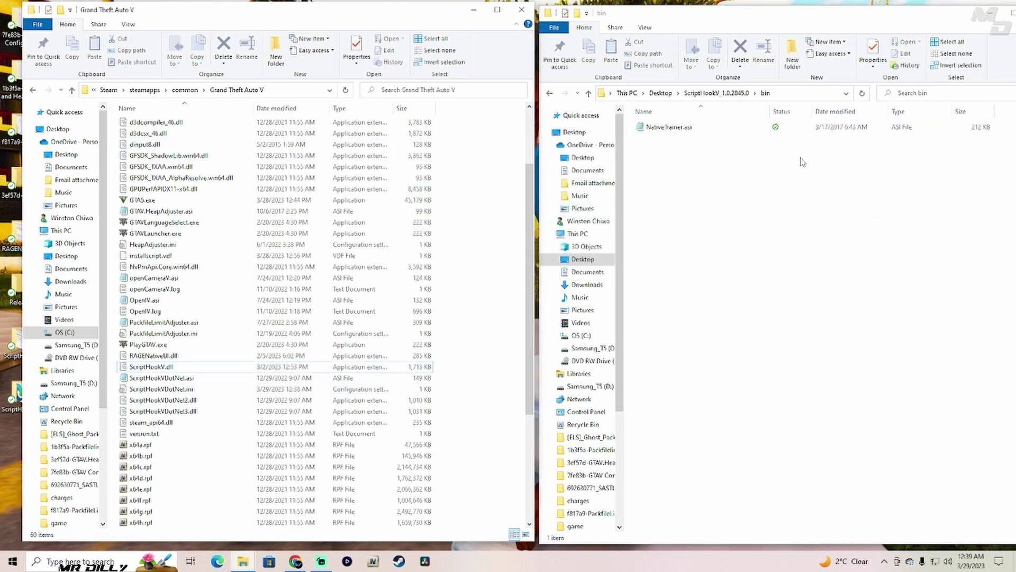
drag(852, 21, 664, 33)
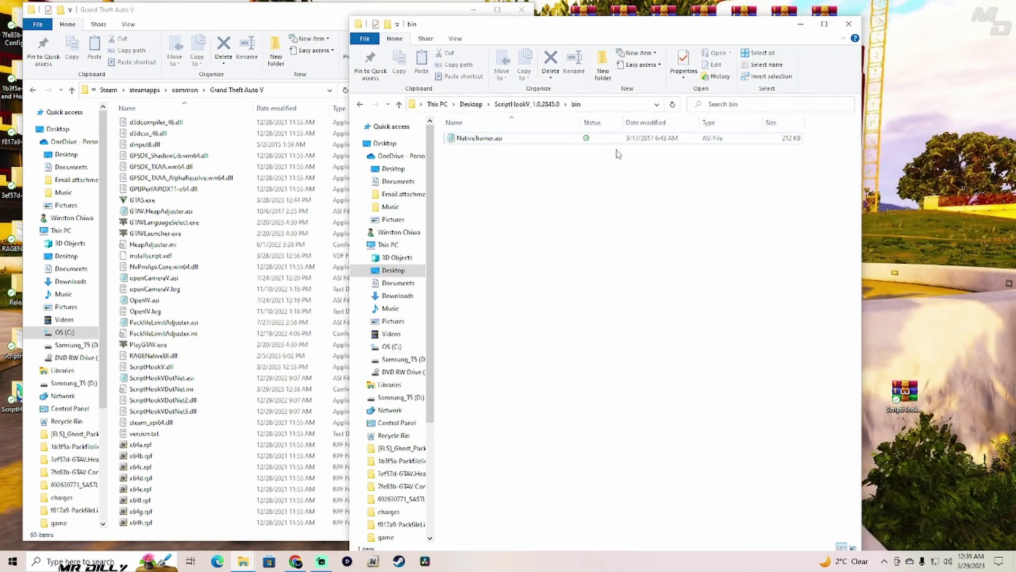
click(851, 24)
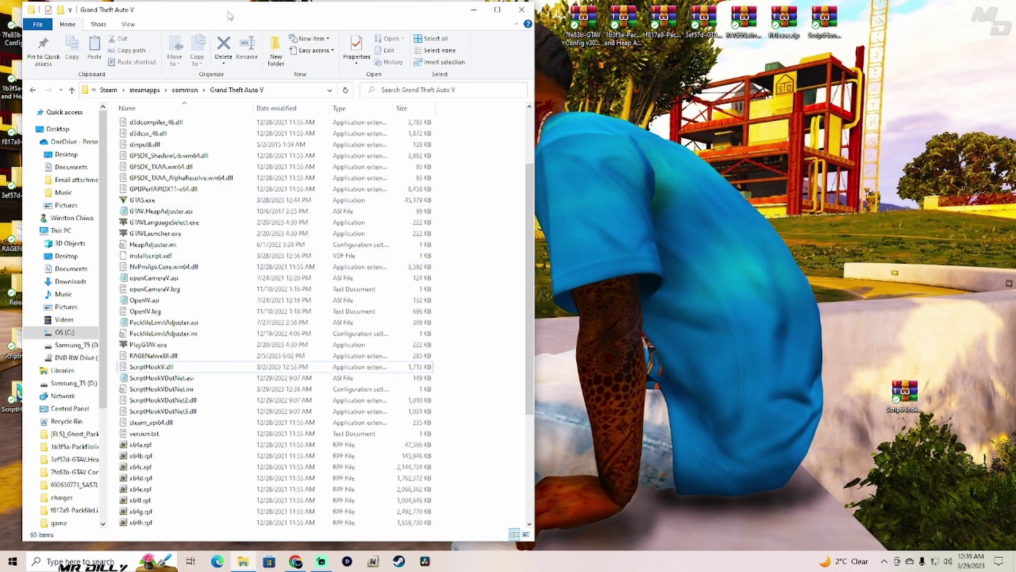
Open another File Explorer window on New folder in the Samsung_T5 (D:) drive and select all the backed-up game files
drag(229, 16, 208, 16)
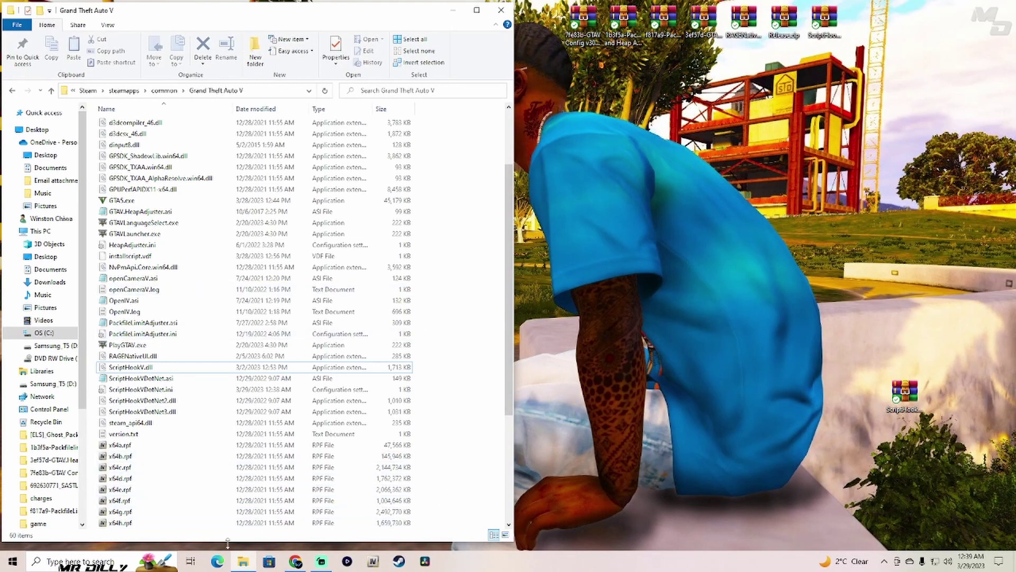
right_click(245, 565)
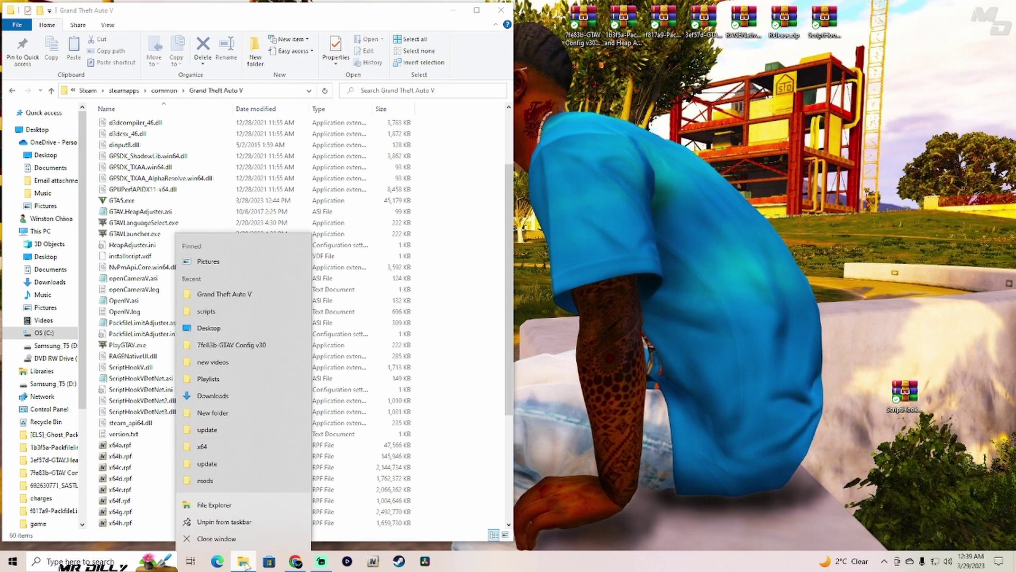
click(215, 508)
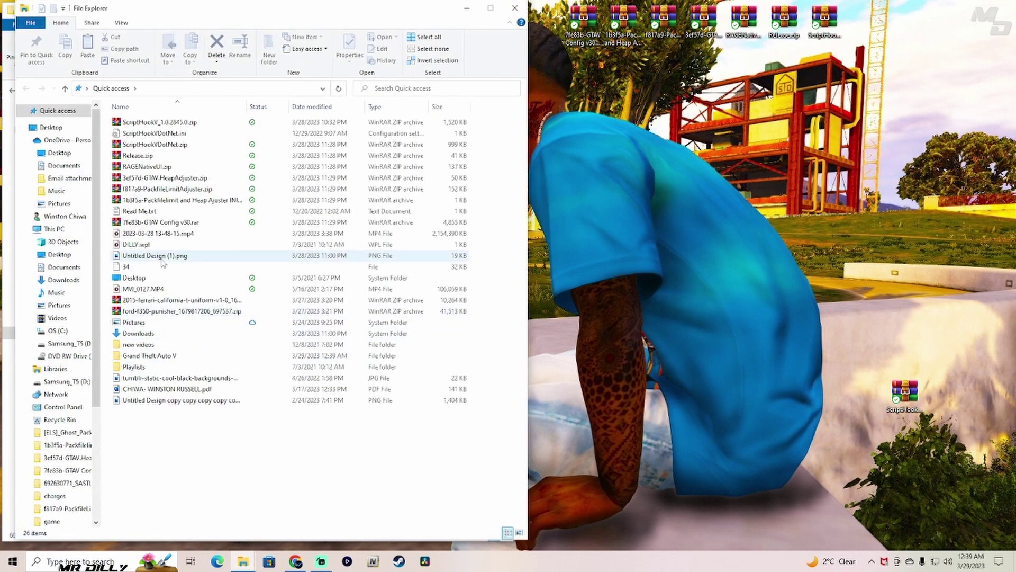
click(62, 344)
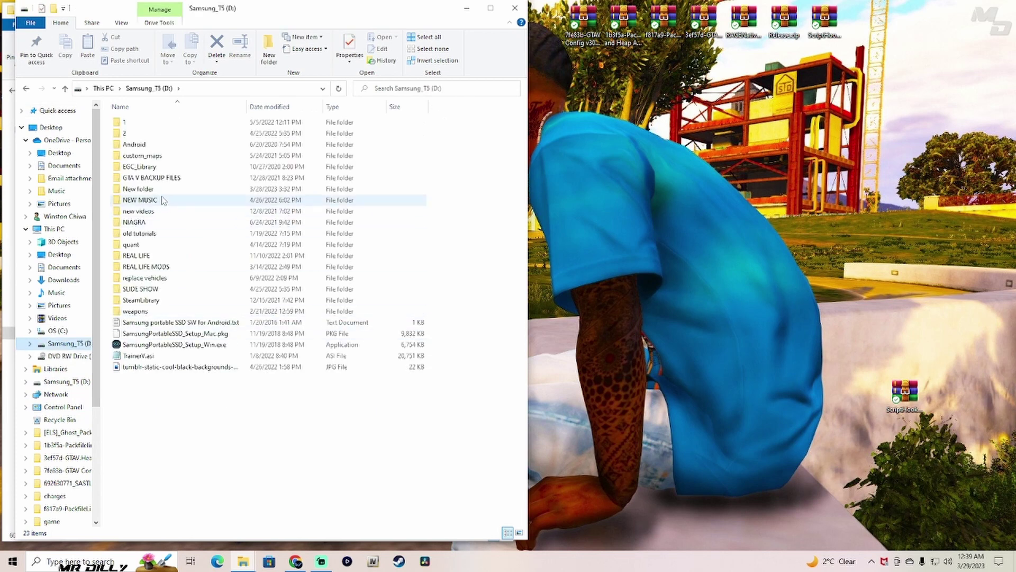
click(152, 192)
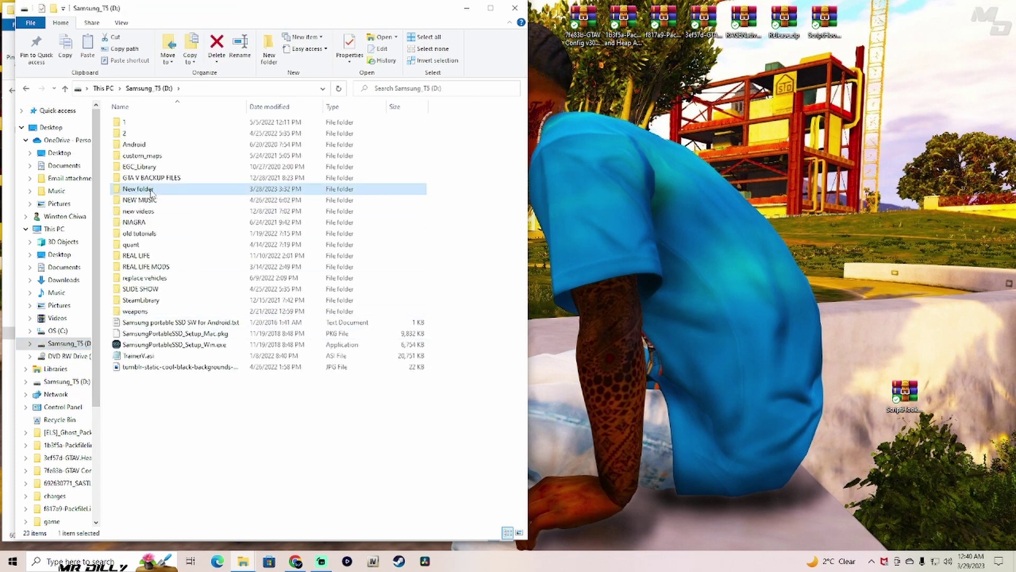
double_click(192, 193)
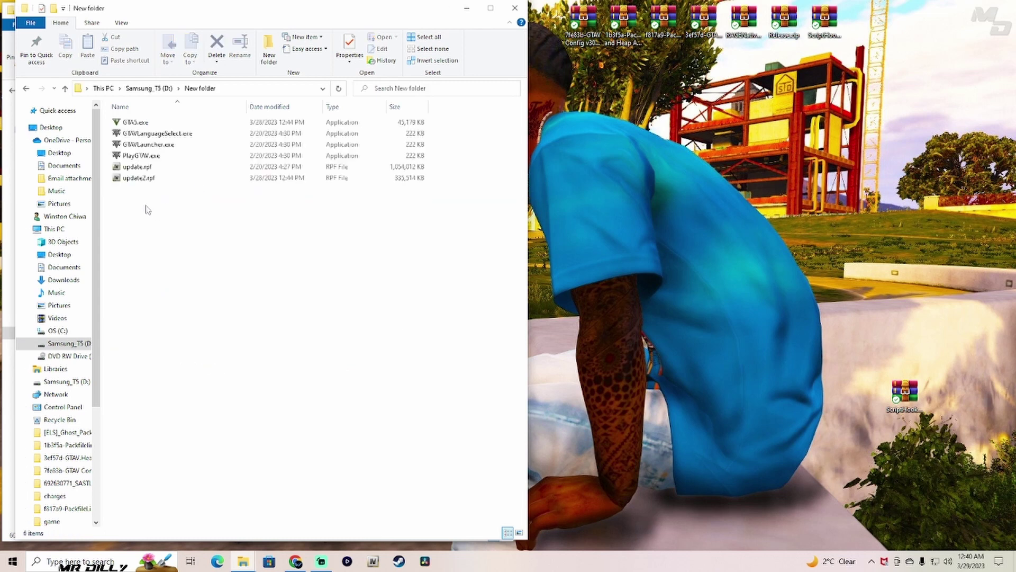
drag(143, 202, 200, 122)
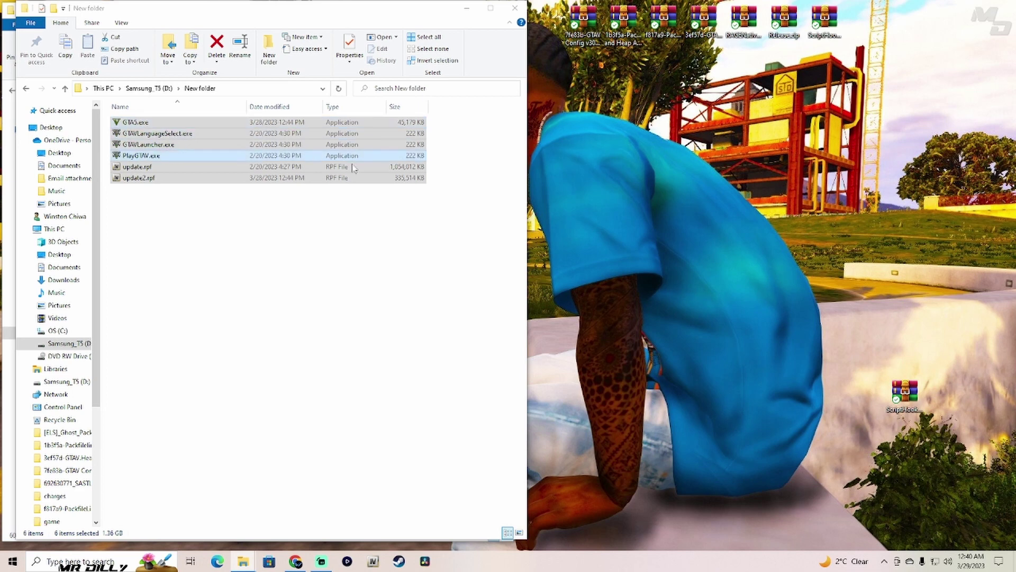
Extract ScriptHookV_1.0.2845.0.zip again to its desktop folder, close the archive, and place the extracted folder beside the backup folder
click(905, 400)
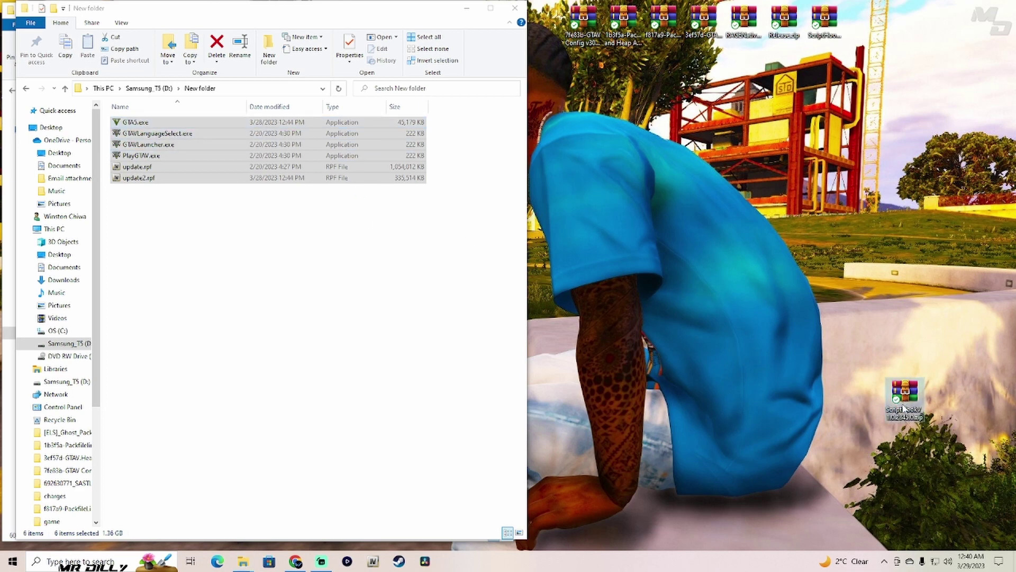
double_click(903, 407)
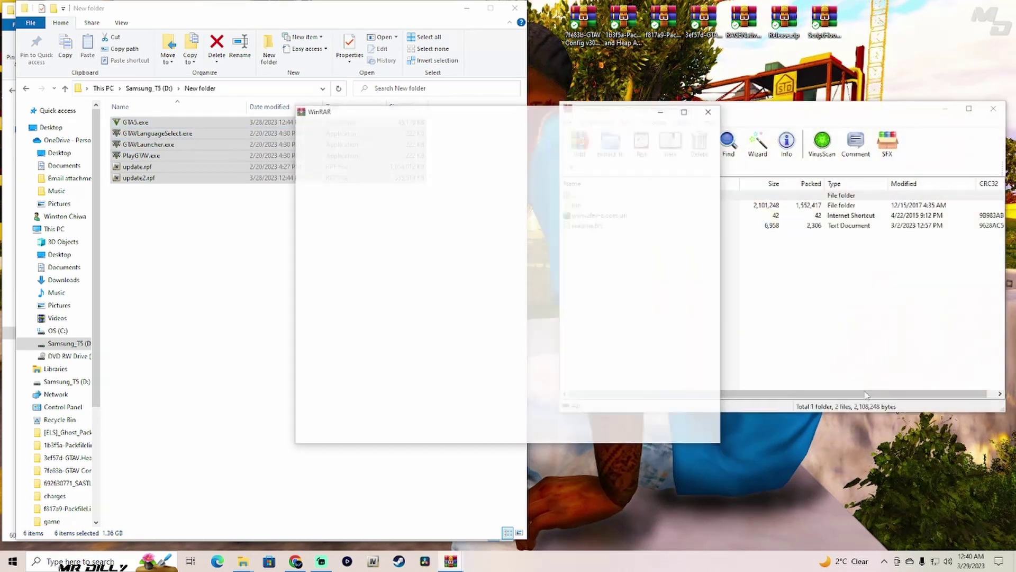
drag(528, 112, 635, 113)
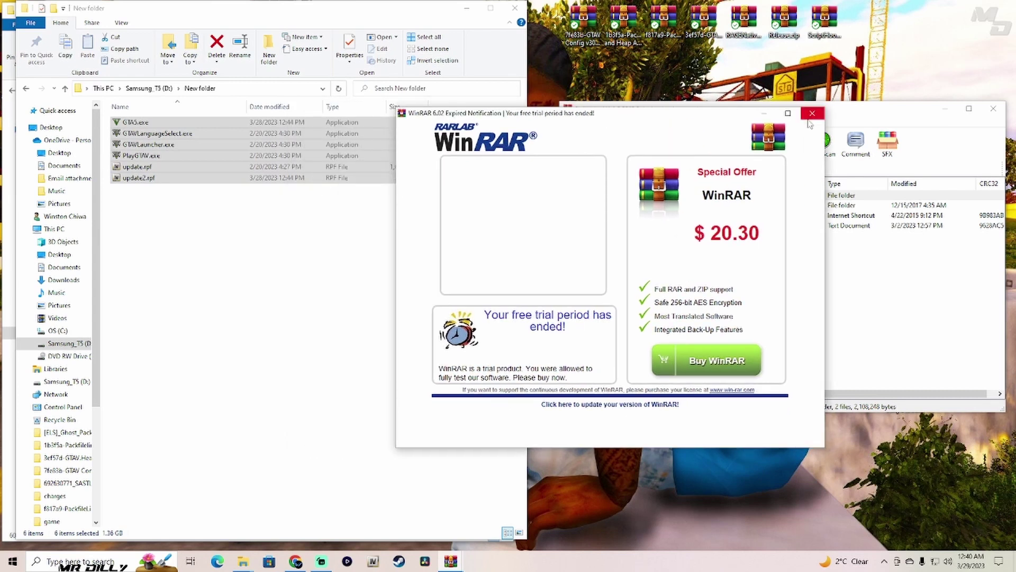
click(810, 111)
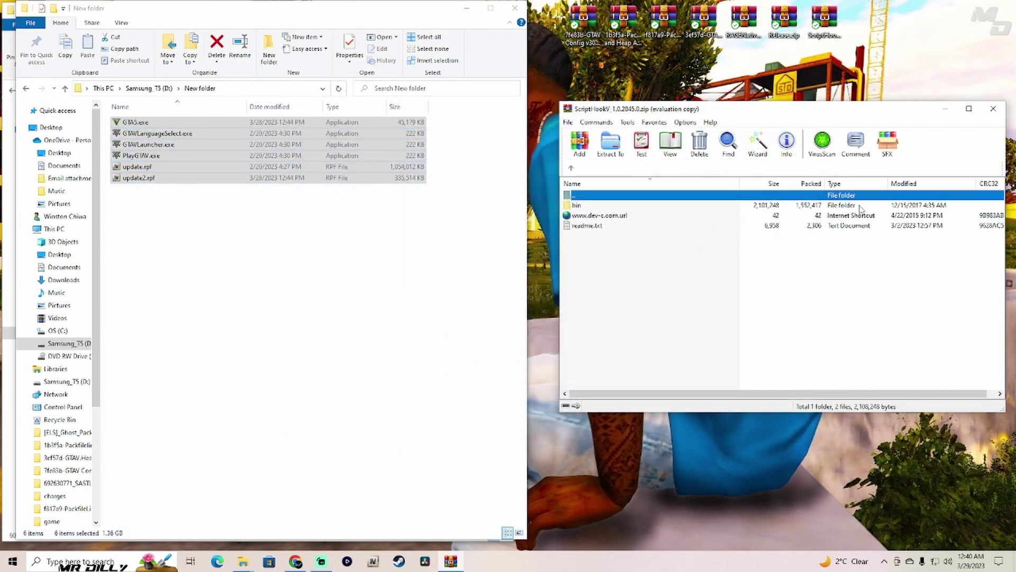
click(757, 143)
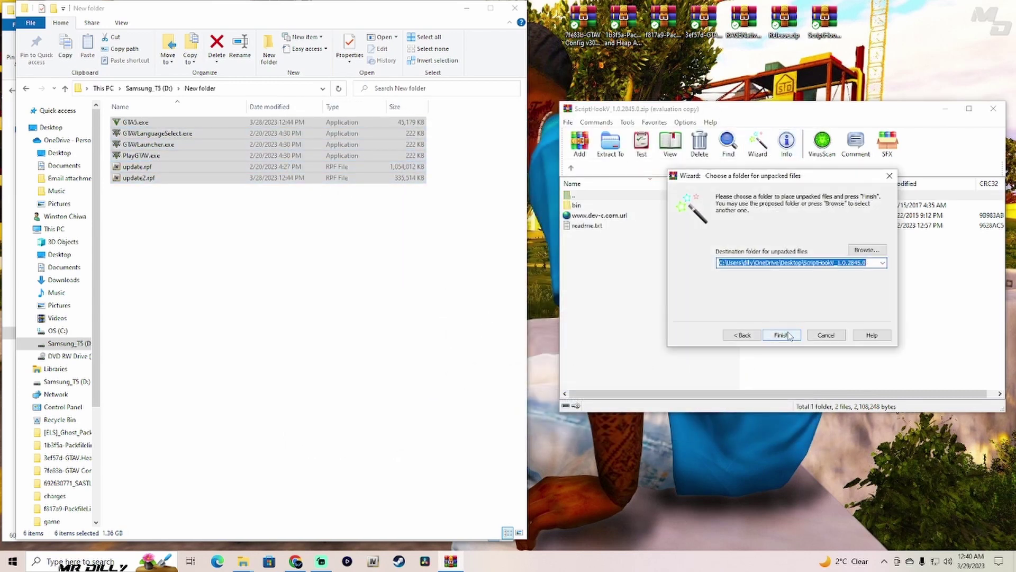
click(783, 337)
click(768, 320)
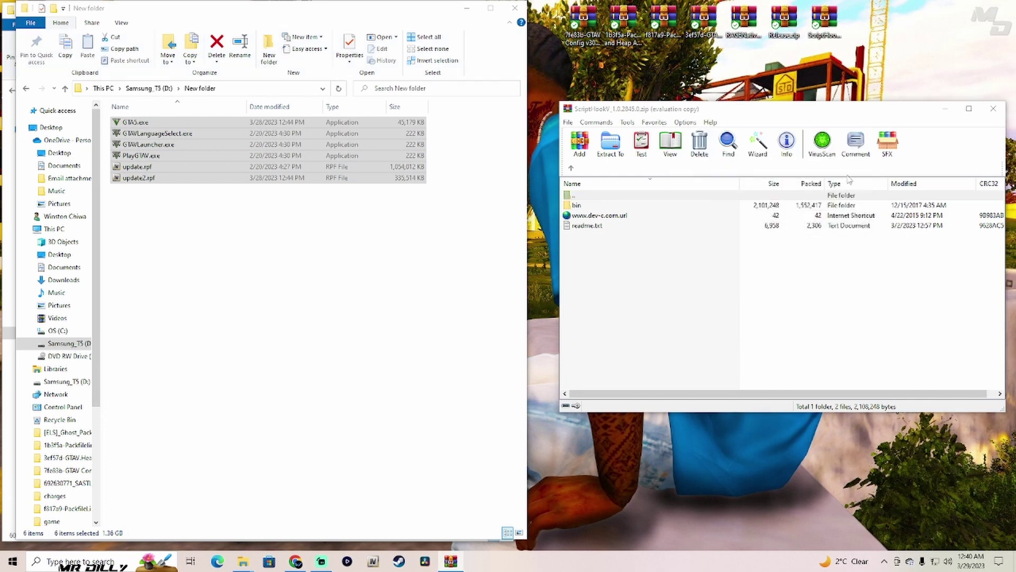
click(993, 108)
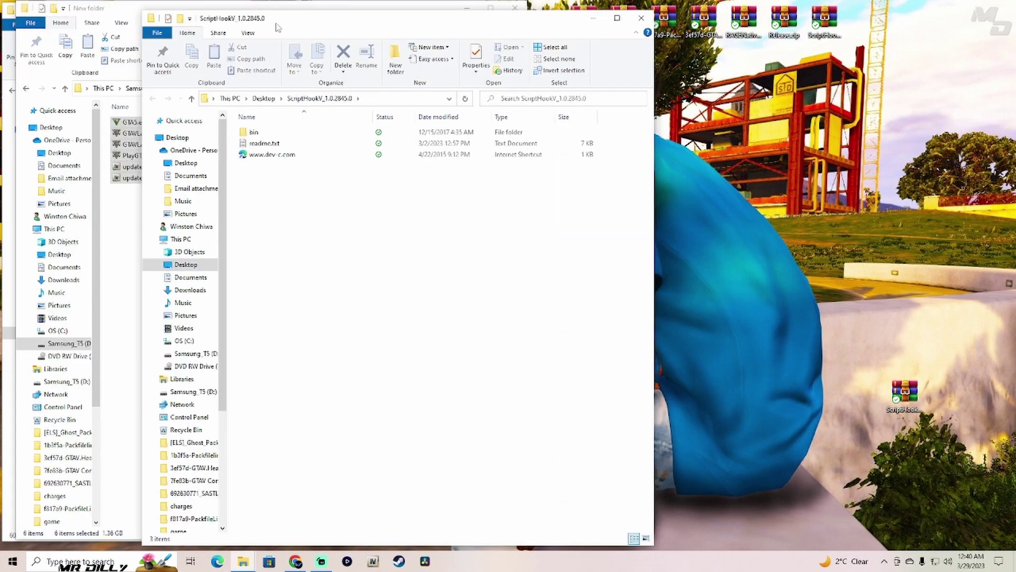
drag(276, 27, 691, 19)
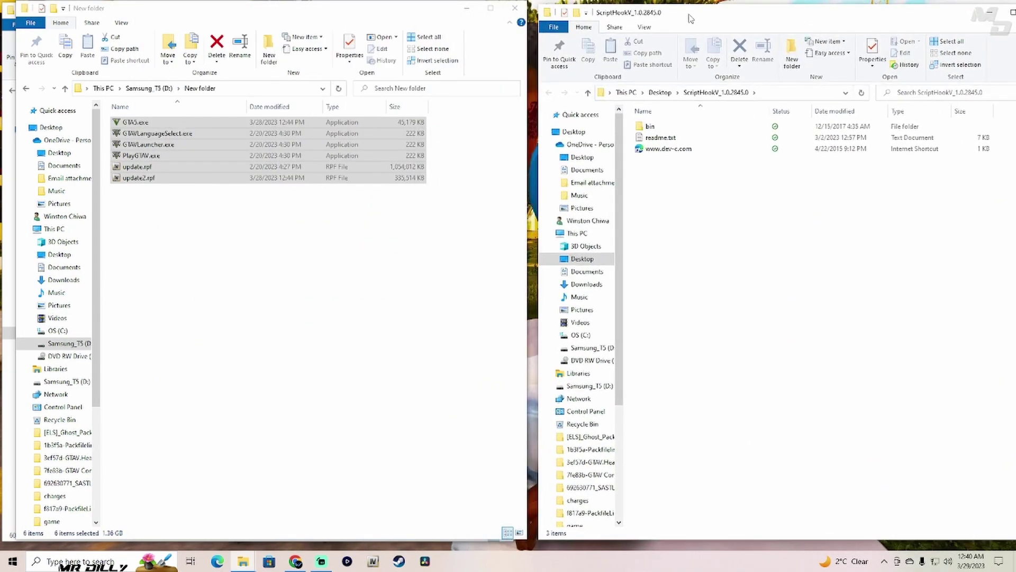
Copy dinput8.dll and ScriptHookV.dll from the extracted bin folder into the backup New folder on Samsung_T5 (D:), and close bin
double_click(683, 126)
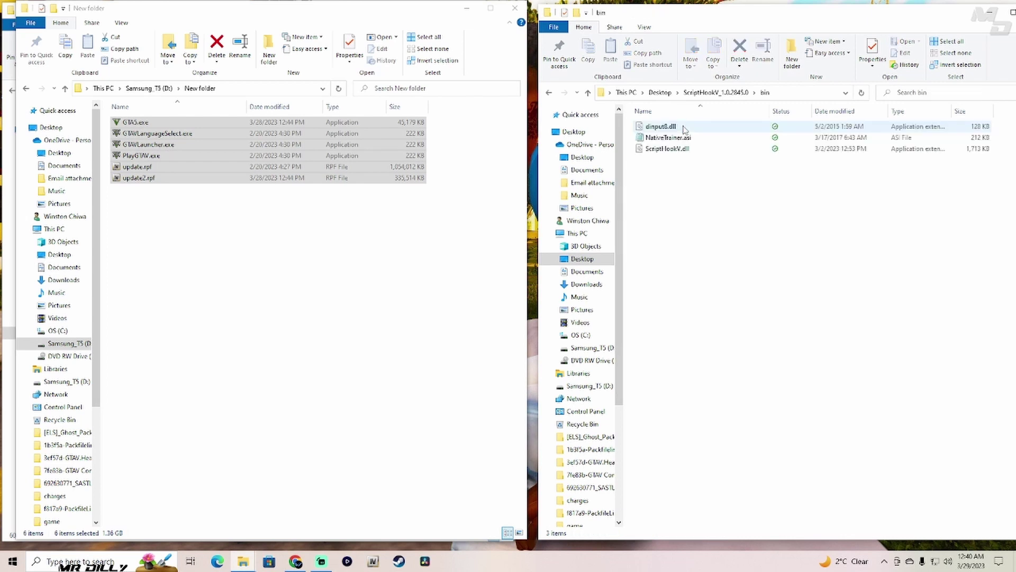
click(682, 127)
ctrl+click(681, 150)
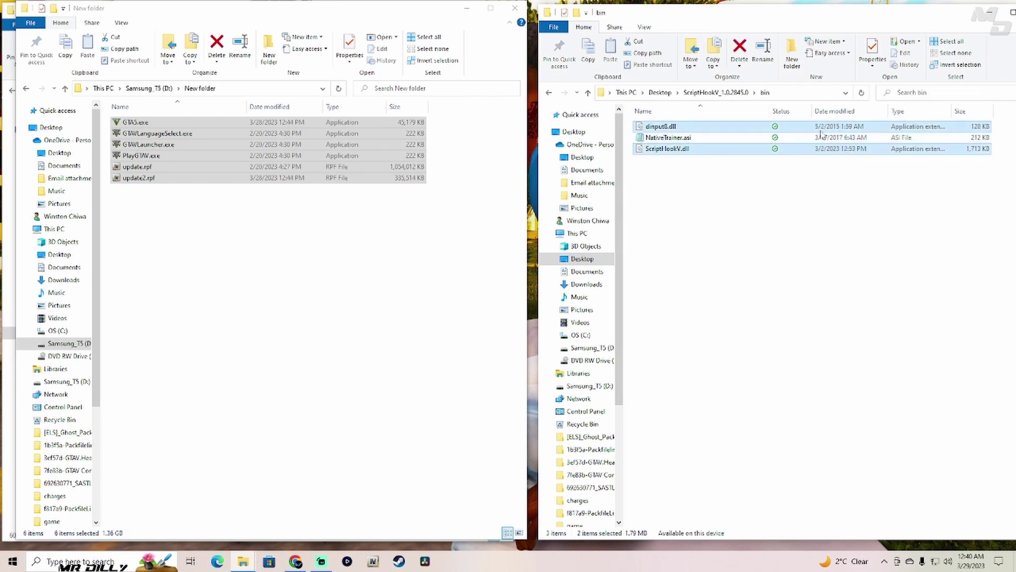
drag(781, 129, 143, 287)
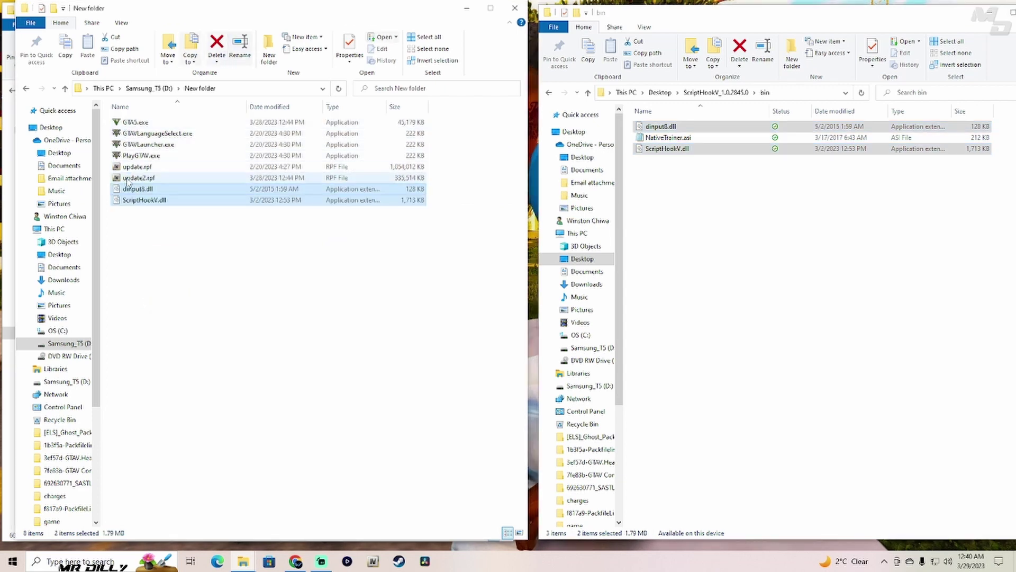
drag(859, 21, 615, 21)
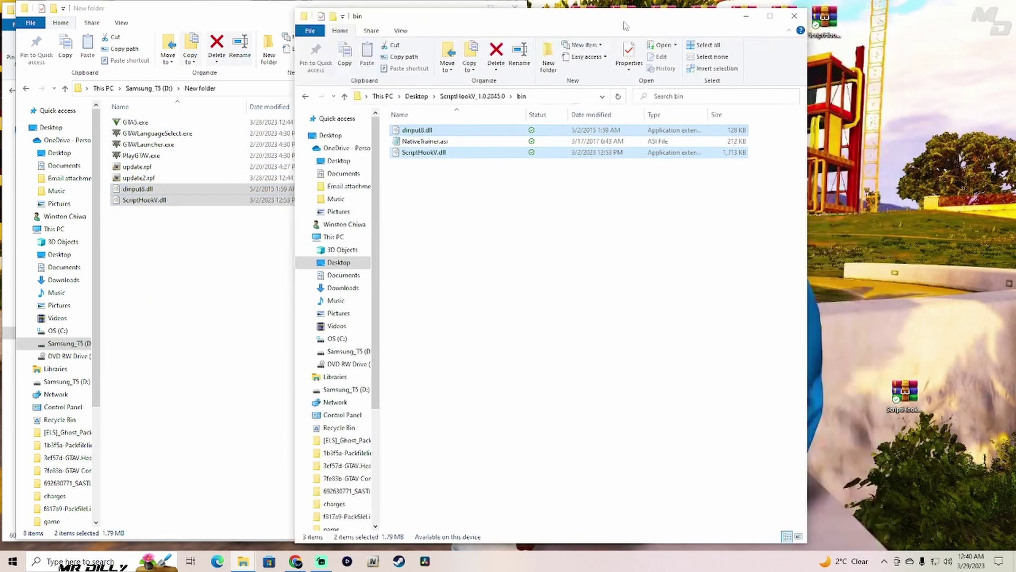
click(794, 12)
Review the backup folder's contents by highlighting the game files, the update.rpf and update2.rpf pair, and the two Script Hook DLLs
click(339, 254)
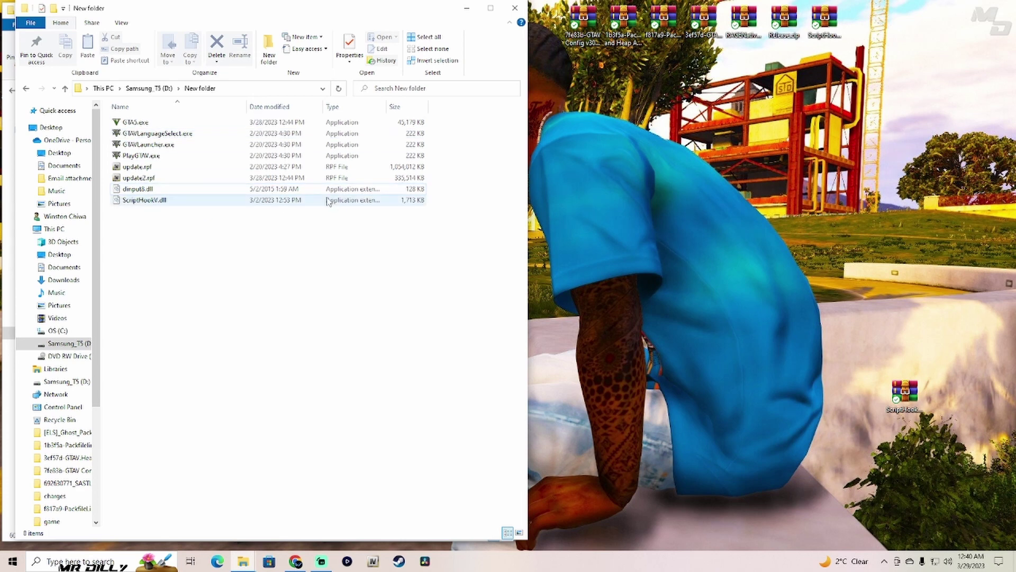
drag(241, 253, 274, 134)
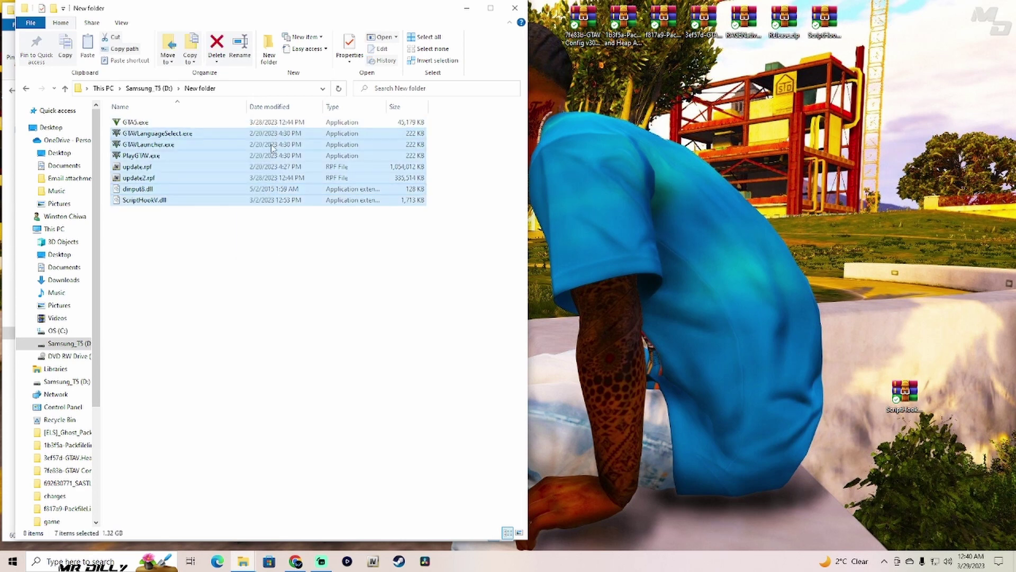
click(262, 286)
drag(452, 116, 409, 179)
click(446, 177)
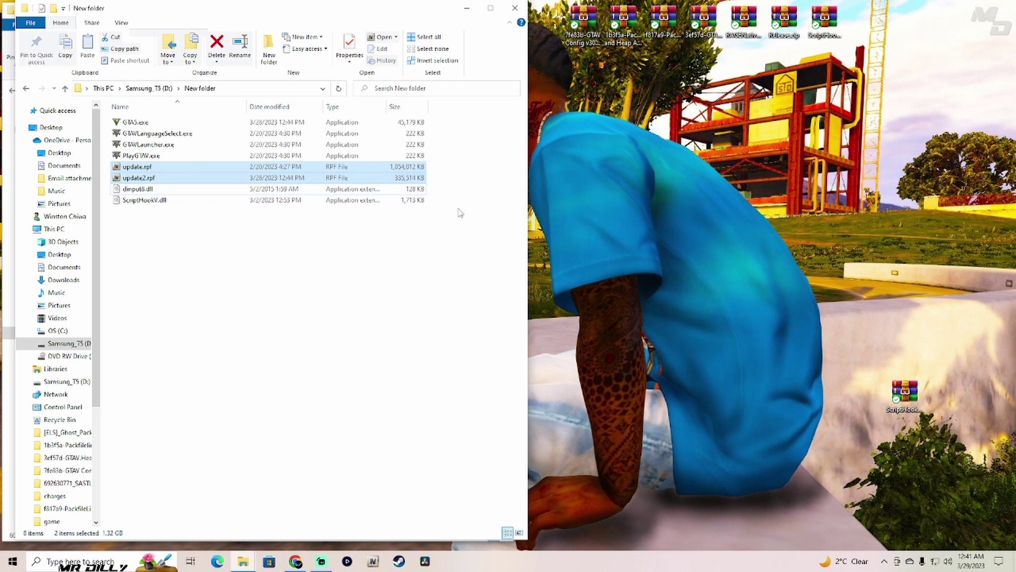
click(460, 213)
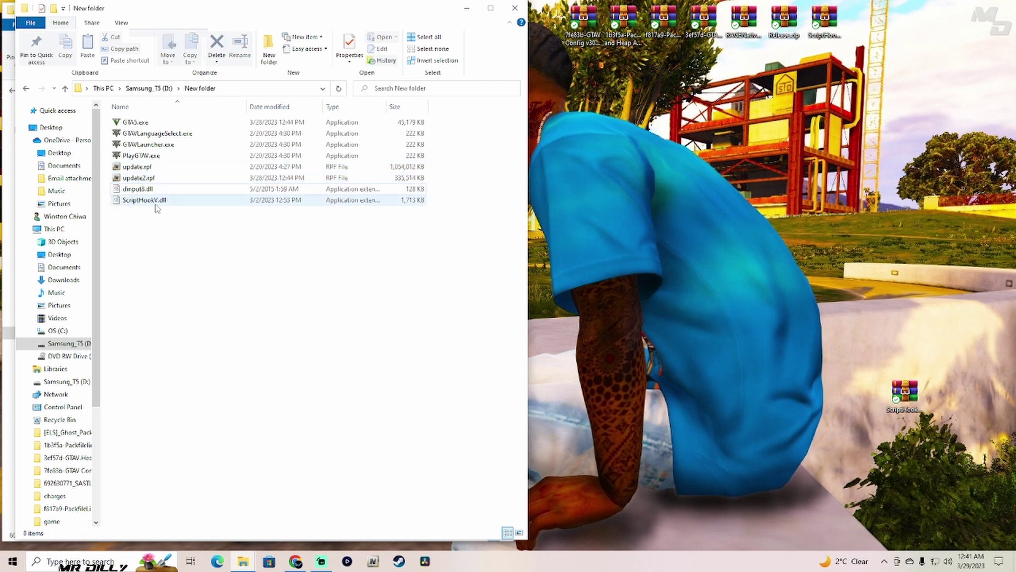
drag(156, 220, 167, 194)
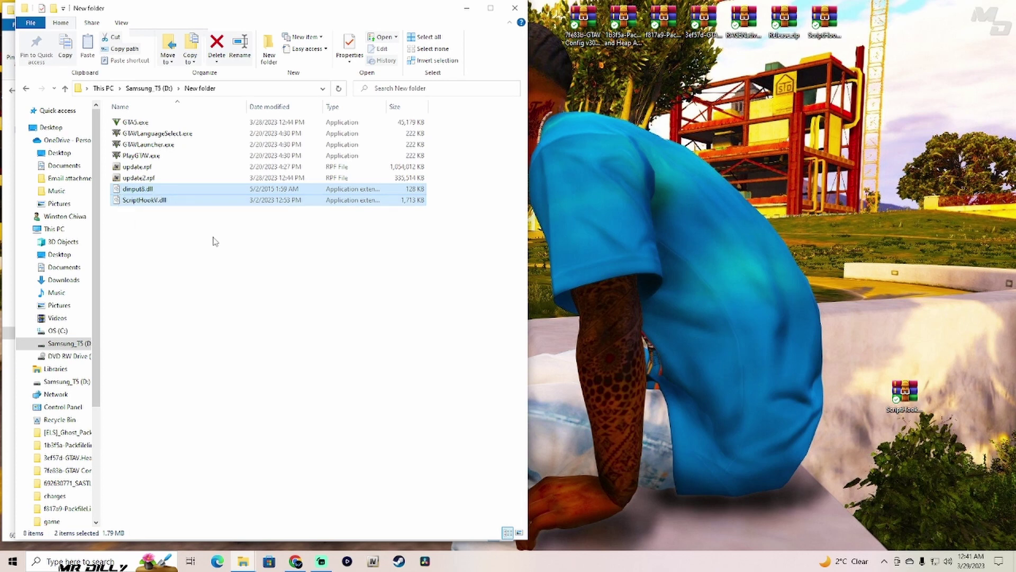
Set ScriptHookV_1.0.2845.0.zip aside with the used archives on the desktop and close the backup and Grand Theft Auto V folder windows
click(517, 10)
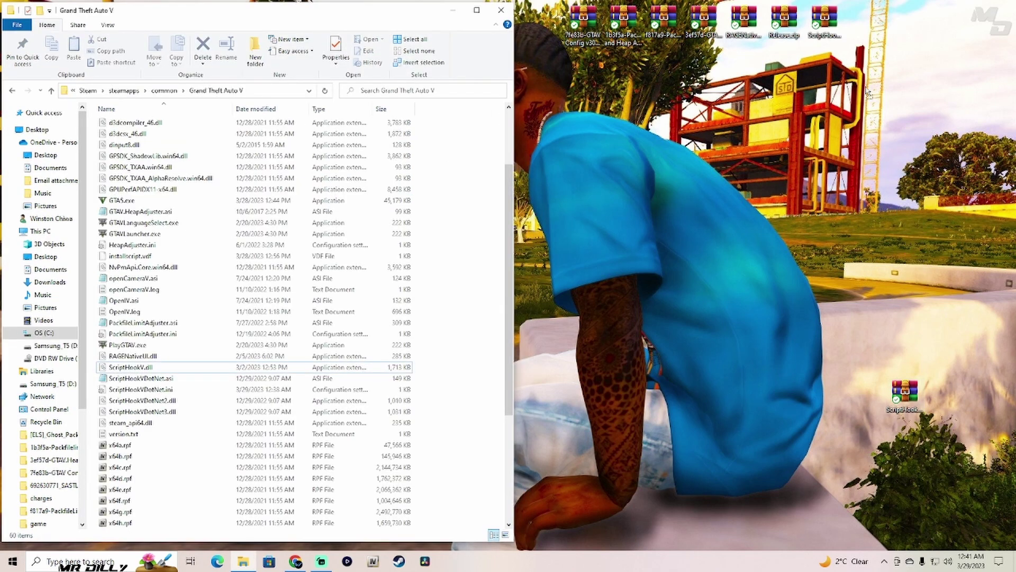
click(862, 29)
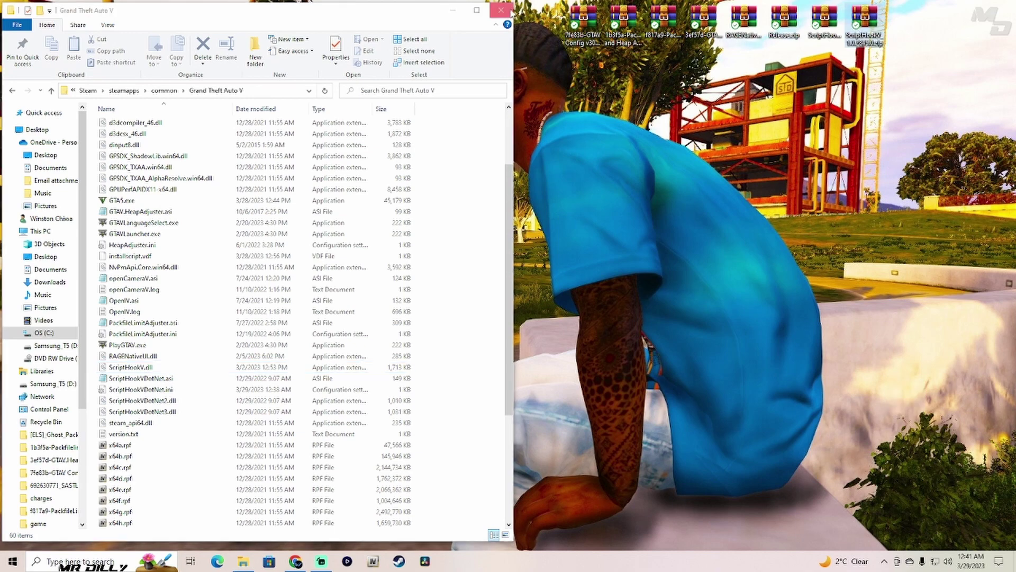
click(501, 10)
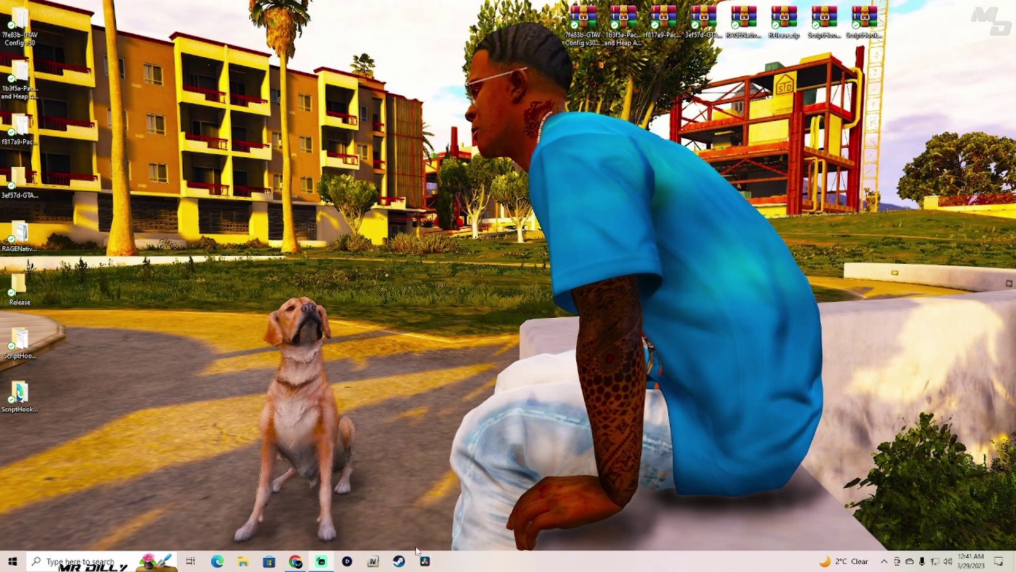
Switch to Chrome, open YouTube in a new tab, and go to the signed-in account's own channel
click(295, 562)
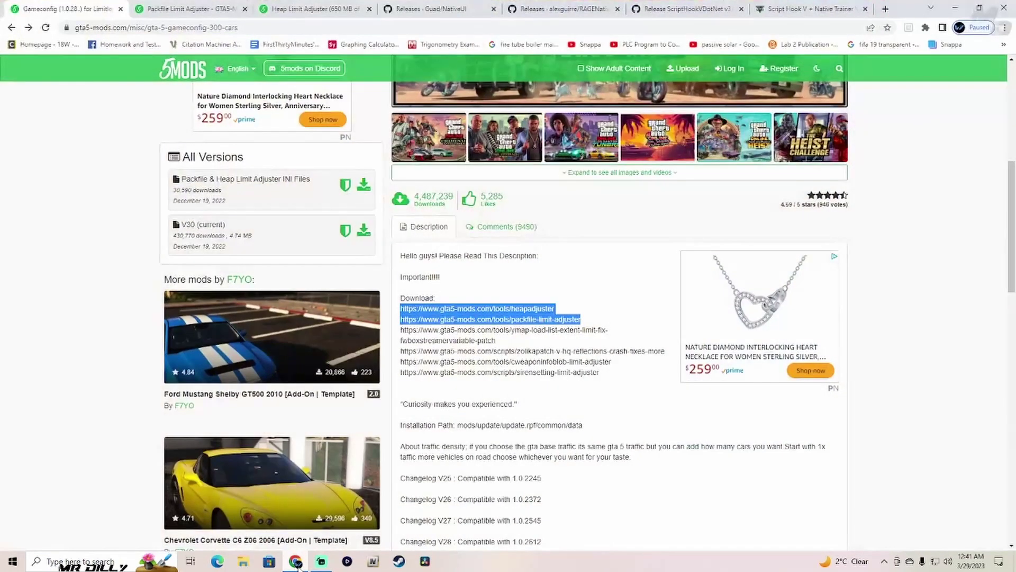
click(885, 9)
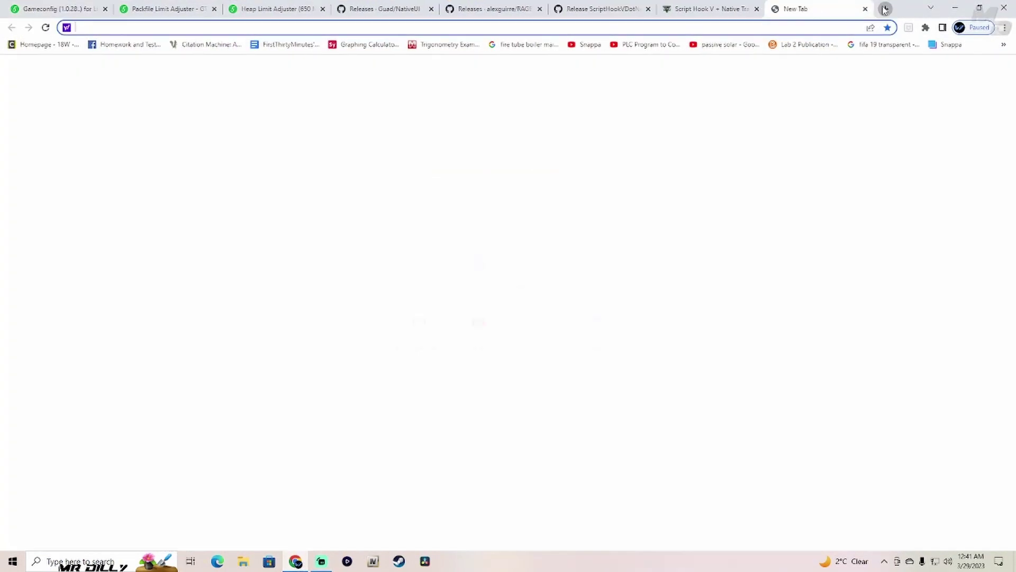
click(488, 347)
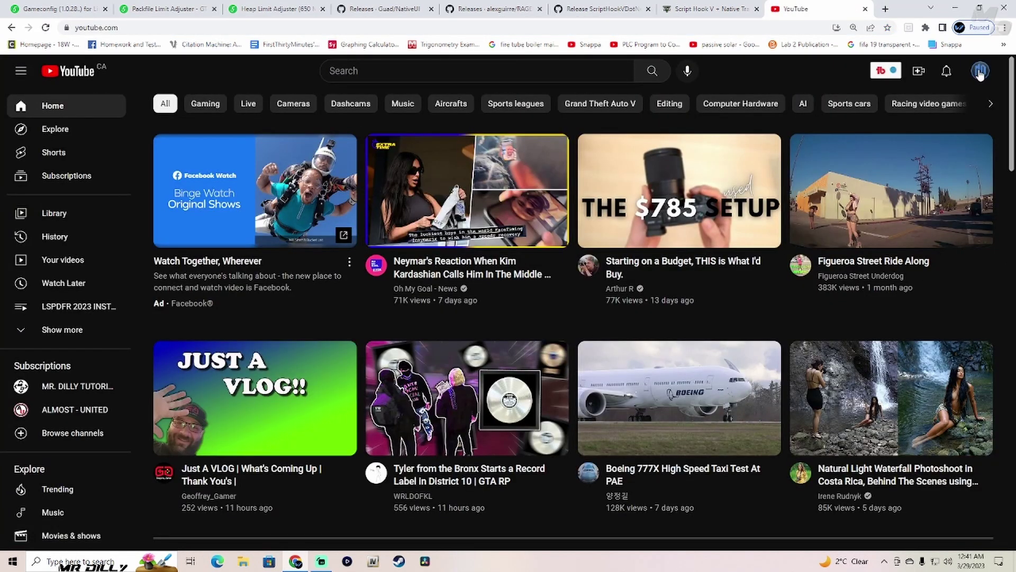
click(980, 73)
click(889, 164)
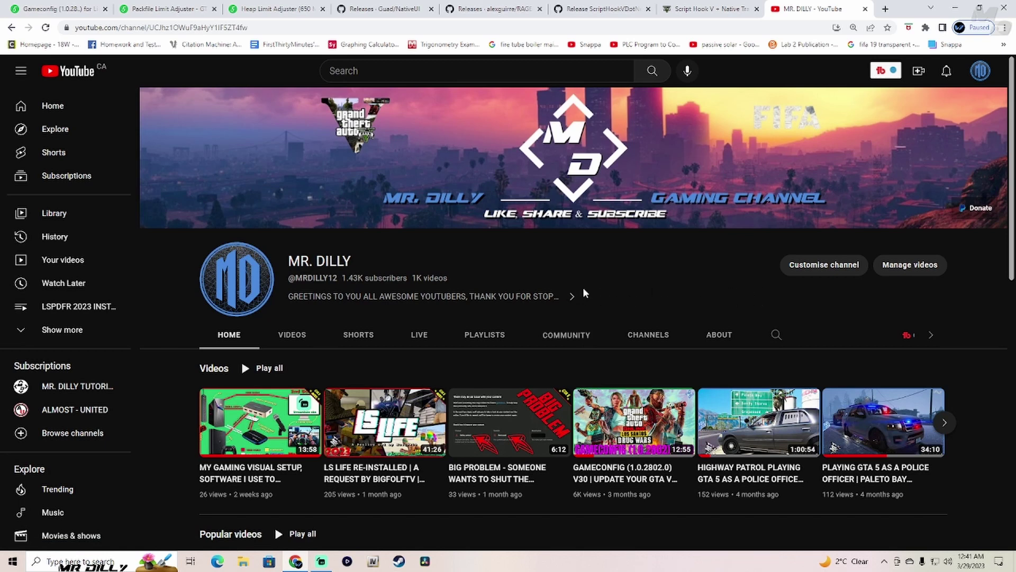
Look through the channel's created playlists and close the browser window
click(498, 340)
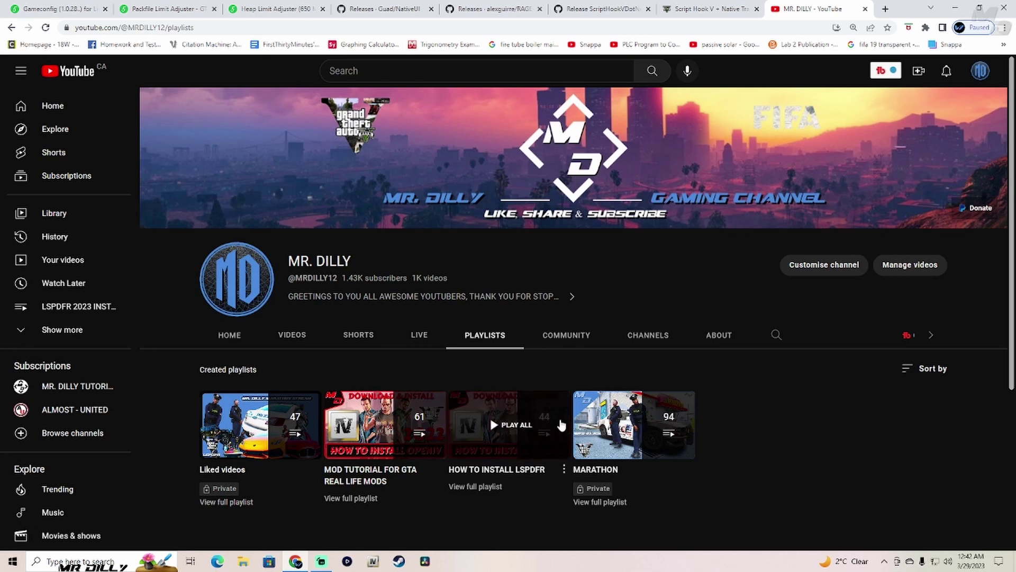
scroll(625, 444, down, 3)
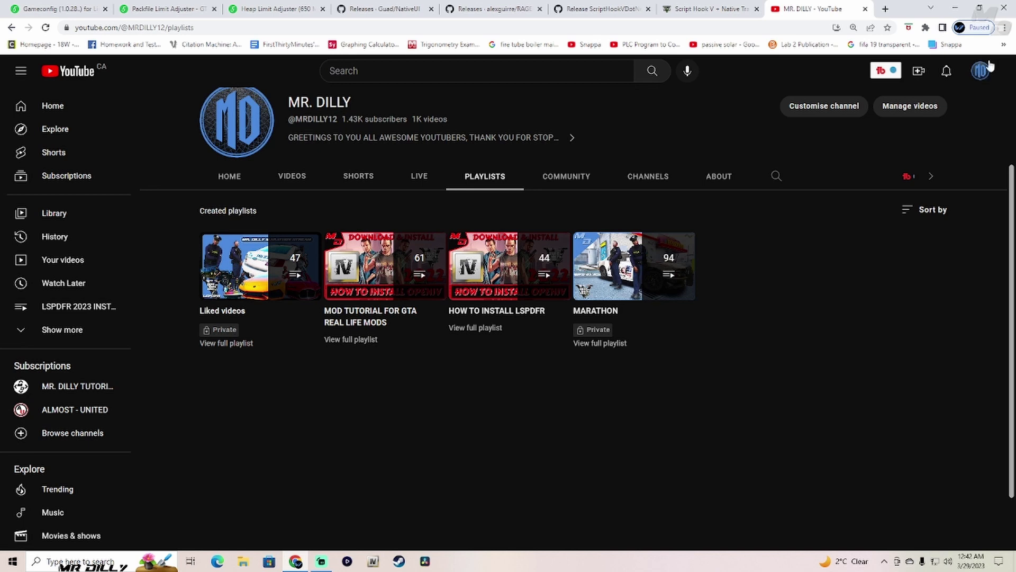
click(1006, 10)
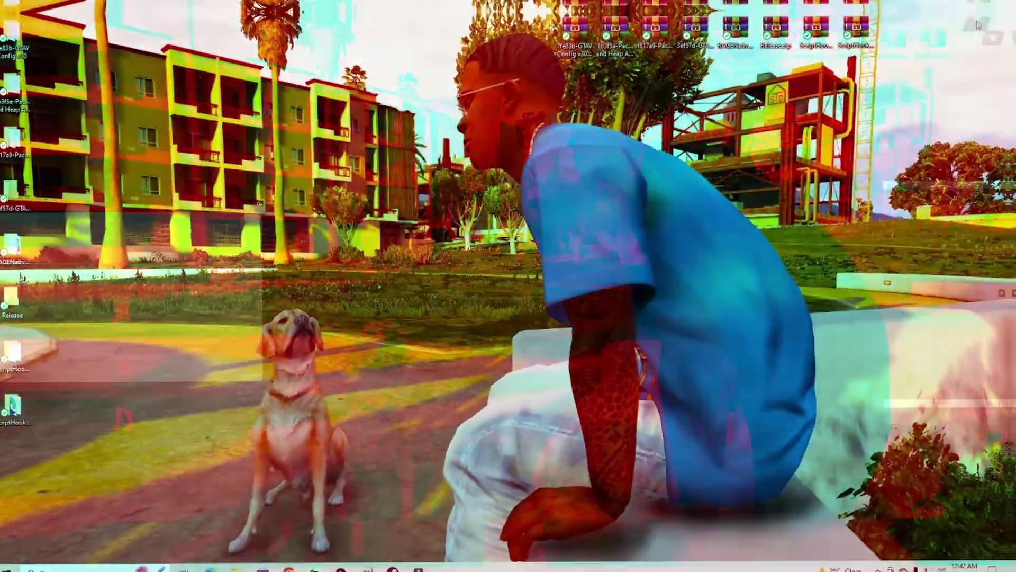